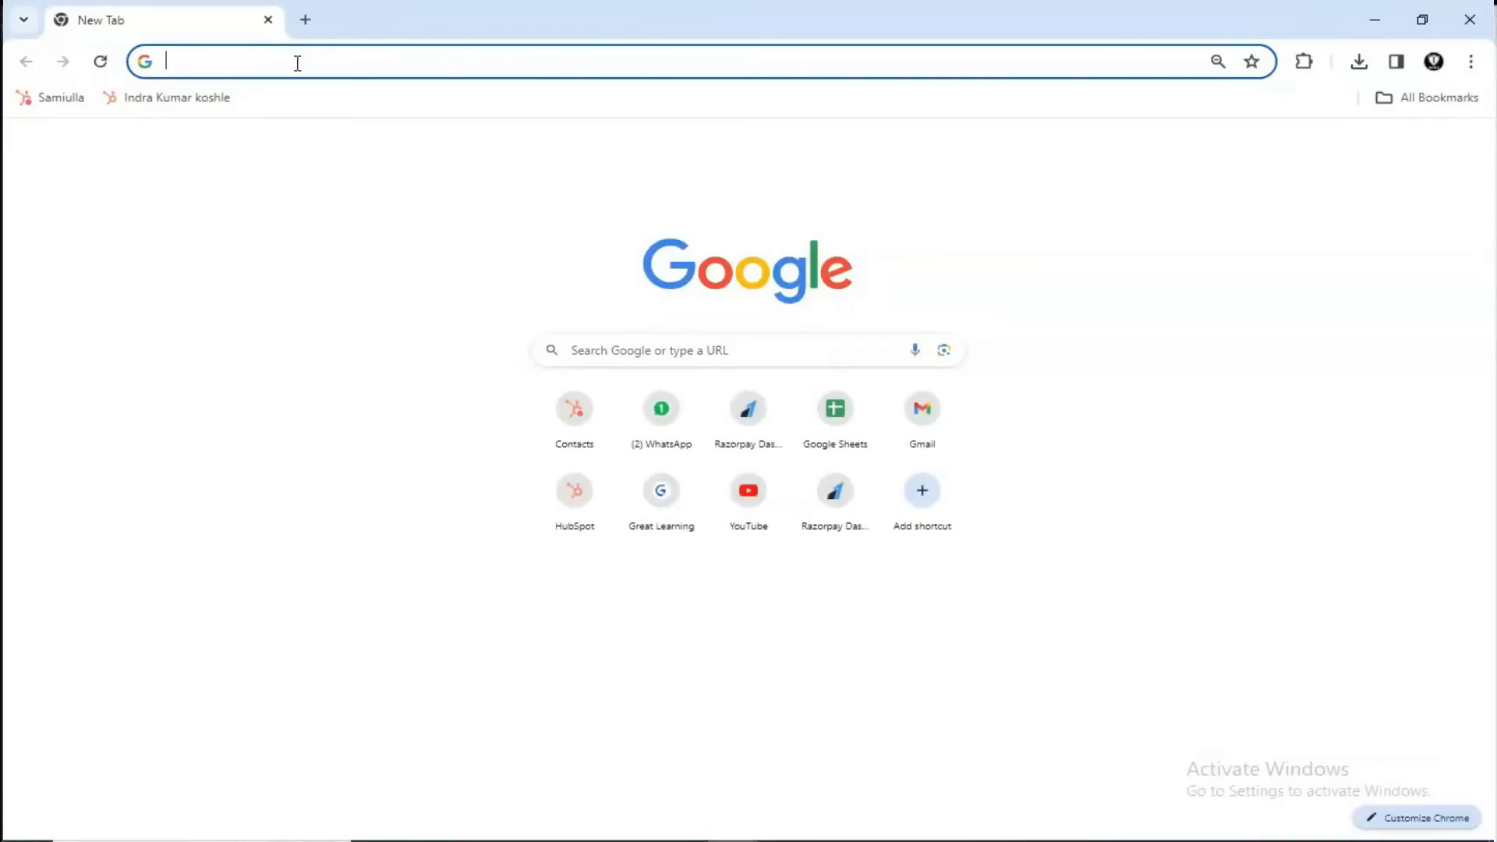
Step: Search the web for anaconda and download the Windows installer from Anaconda's Free Download page
text(anaconda)
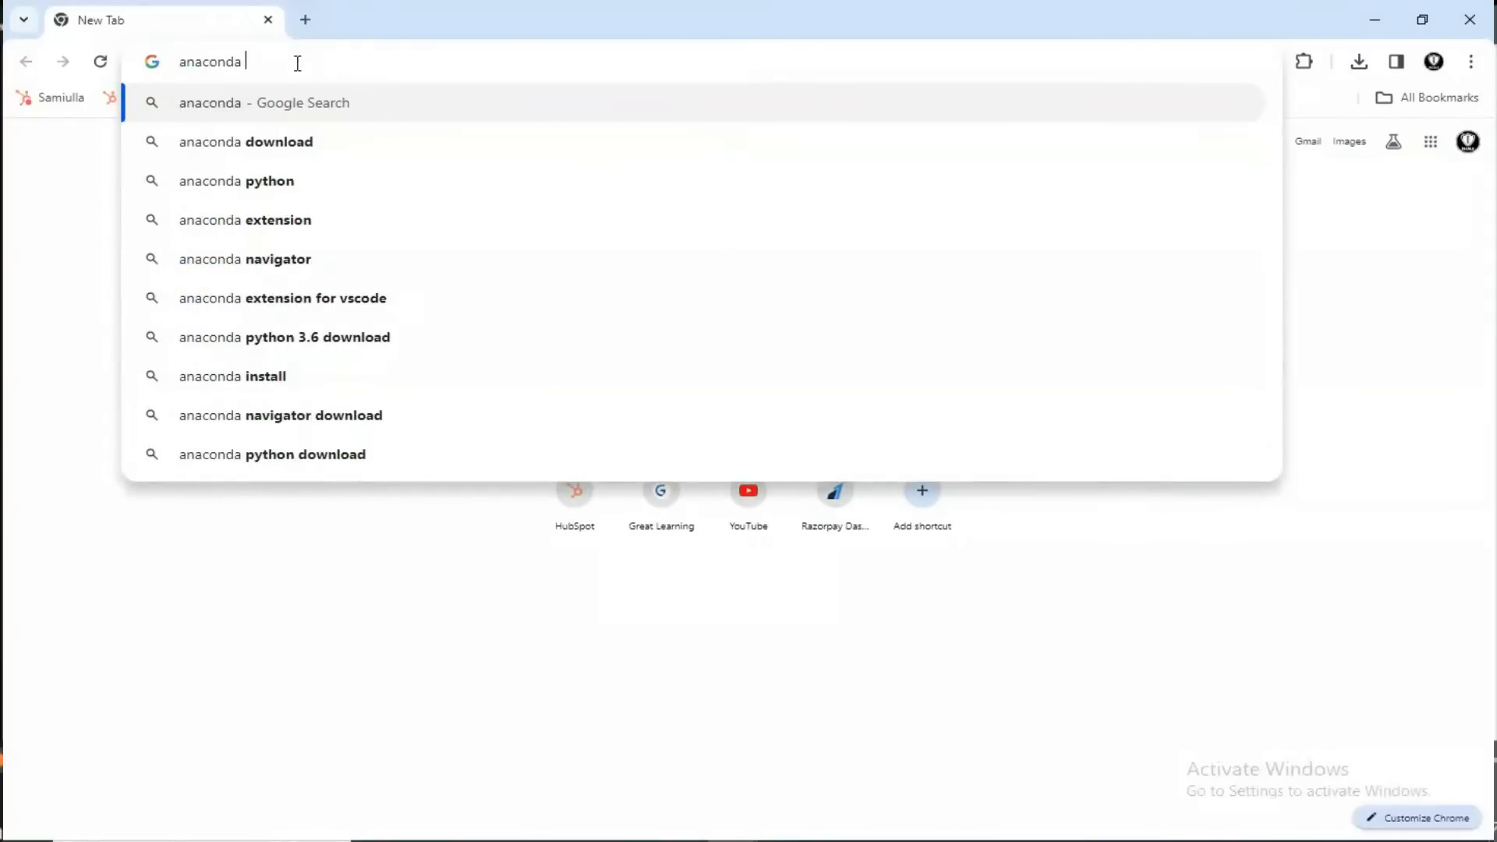
key(Return)
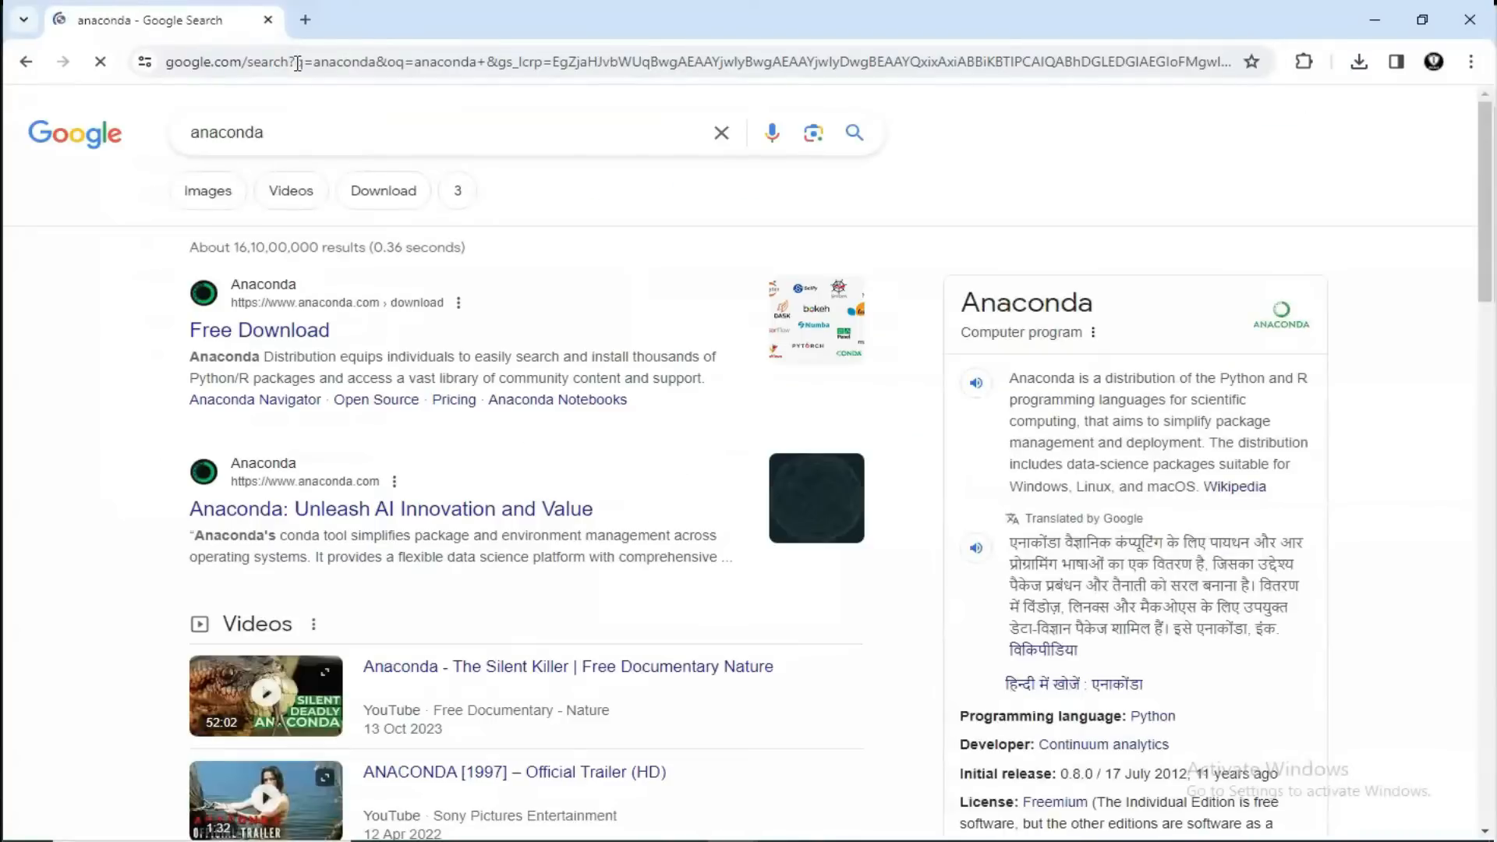
mouse_move(173, 334)
mouse_down()
mouse_move(495, 284)
mouse_move(191, 333)
mouse_up()
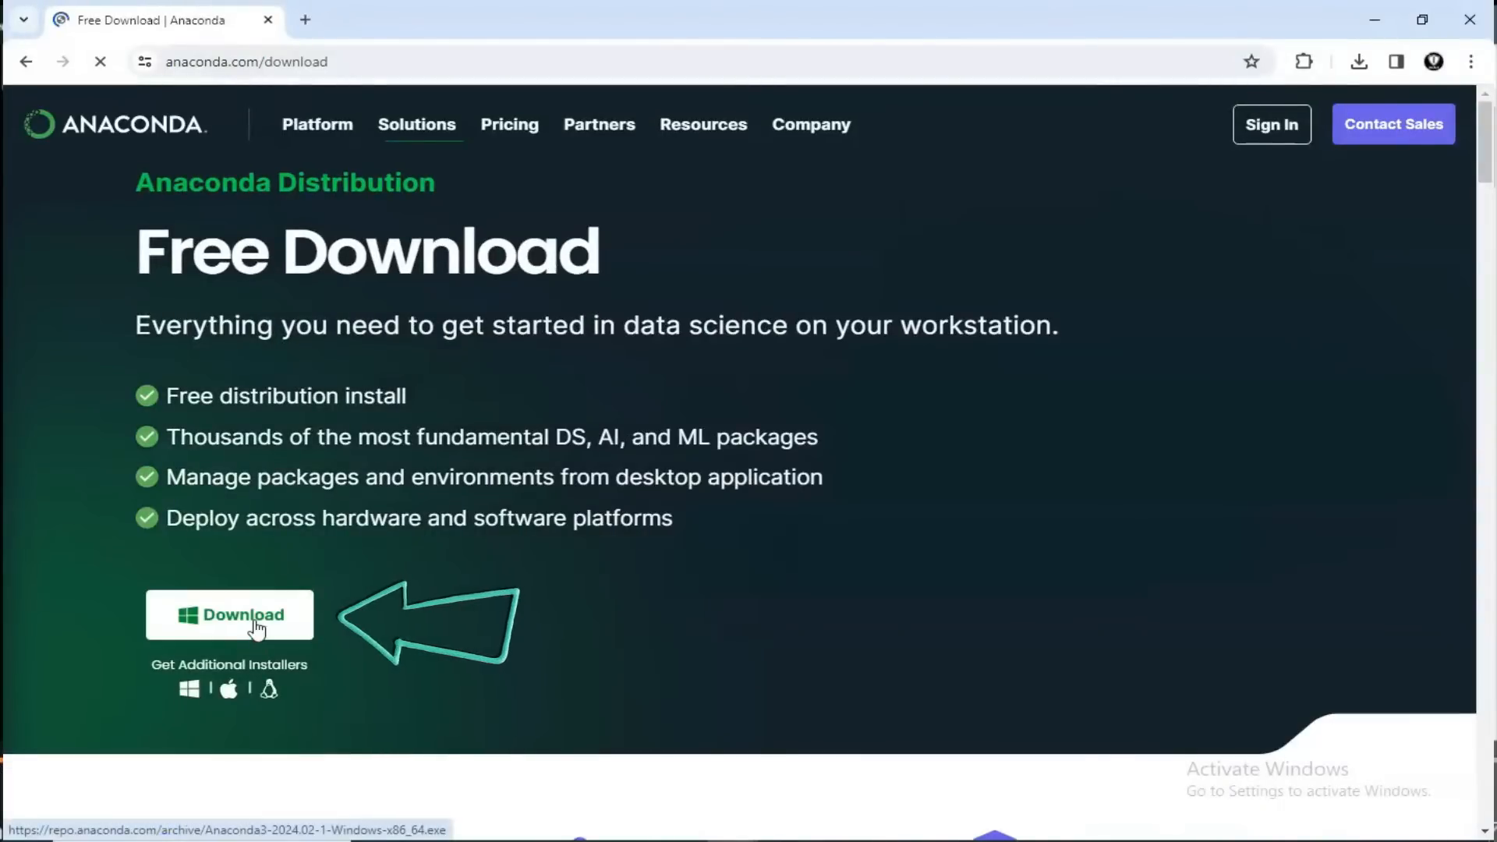
click(257, 628)
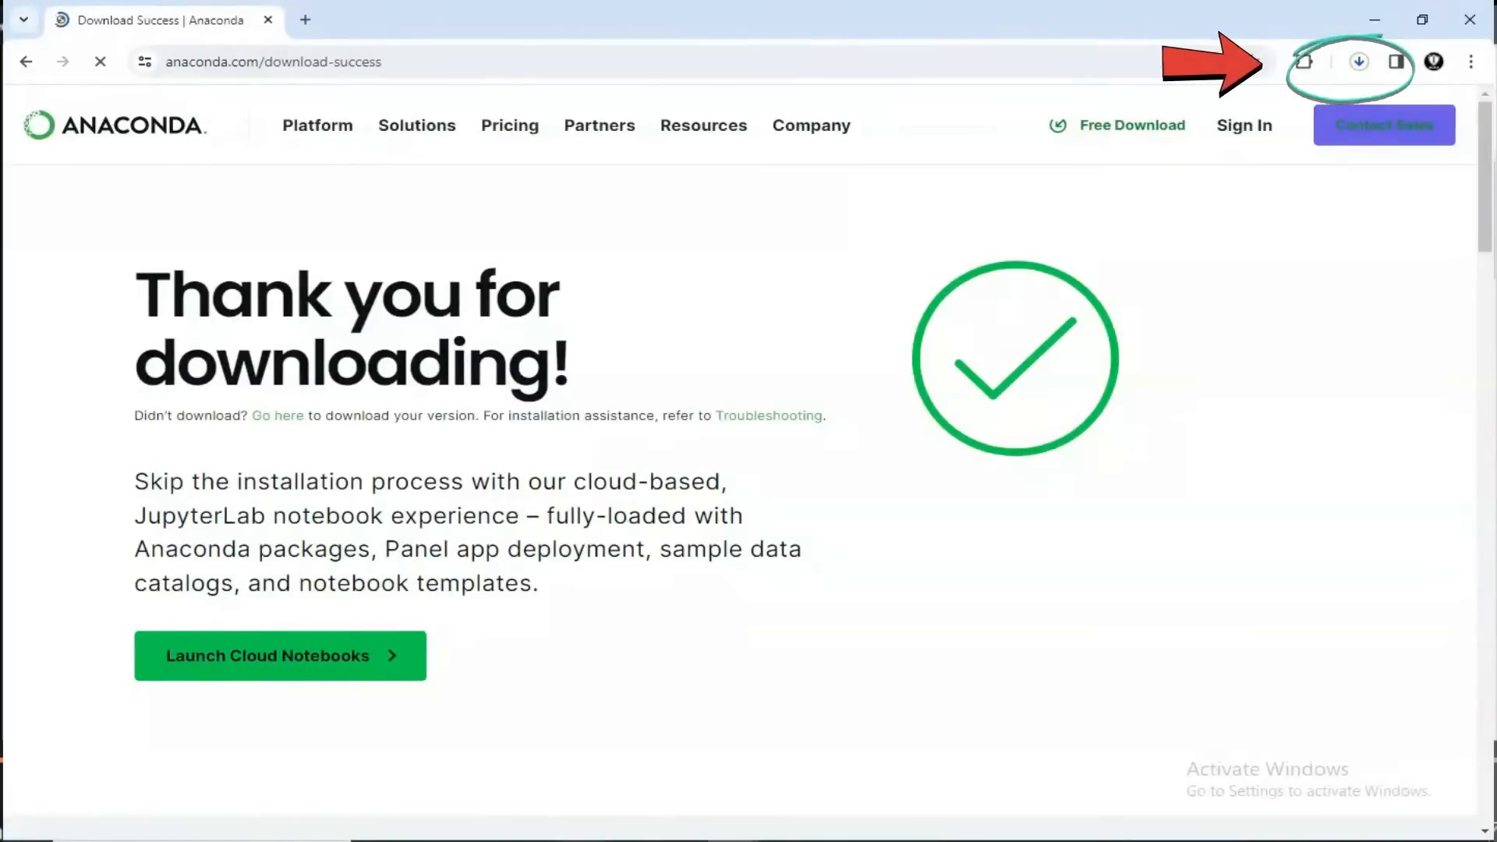
key(ctrl+j)
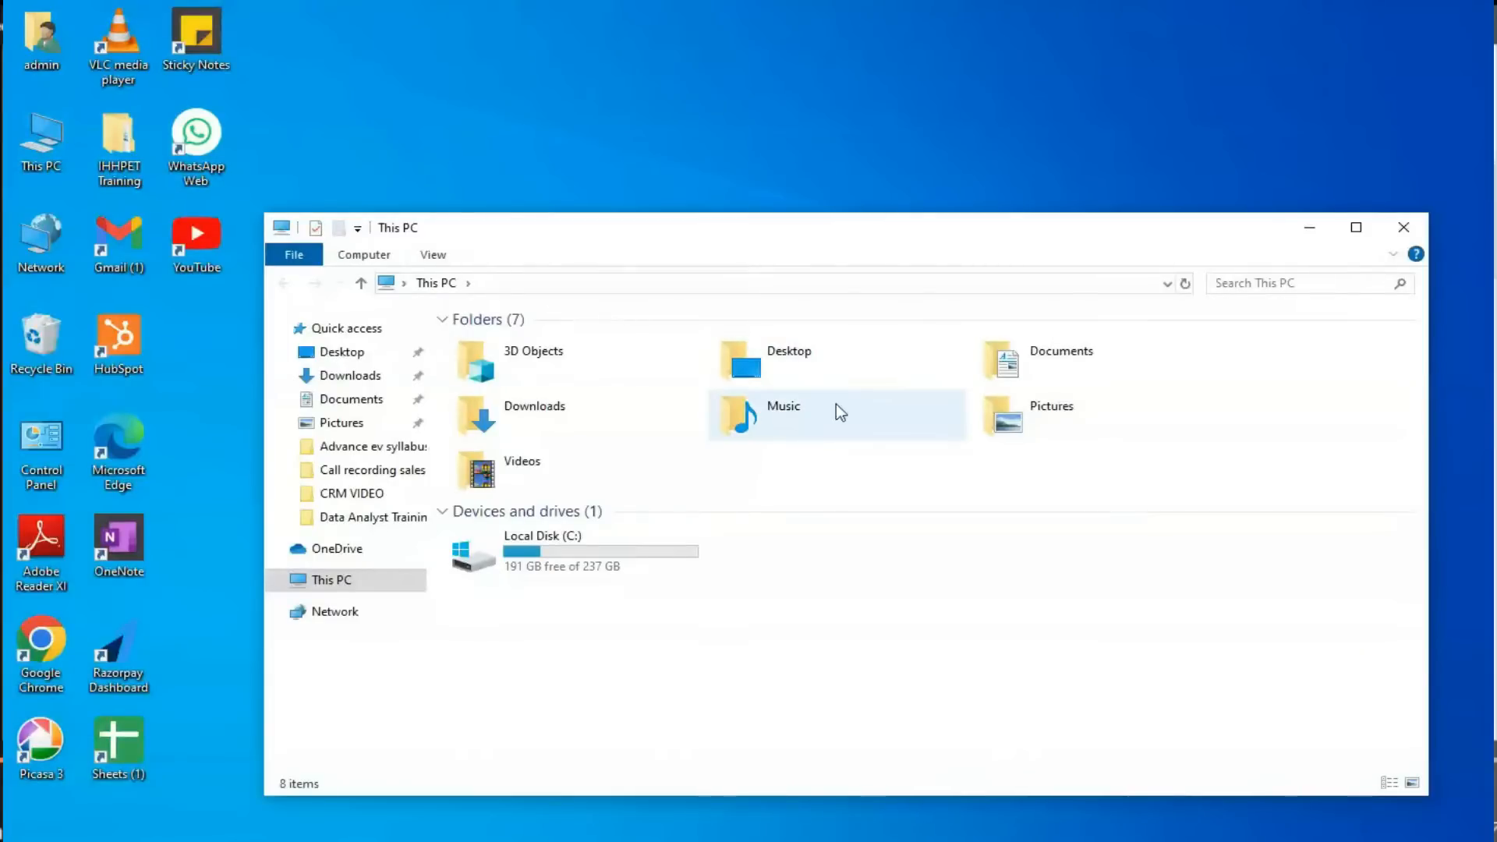
Step: Run the Anaconda3 2024.02-1 installer from the Downloads folder and accept its license agreement
double_click(623, 396)
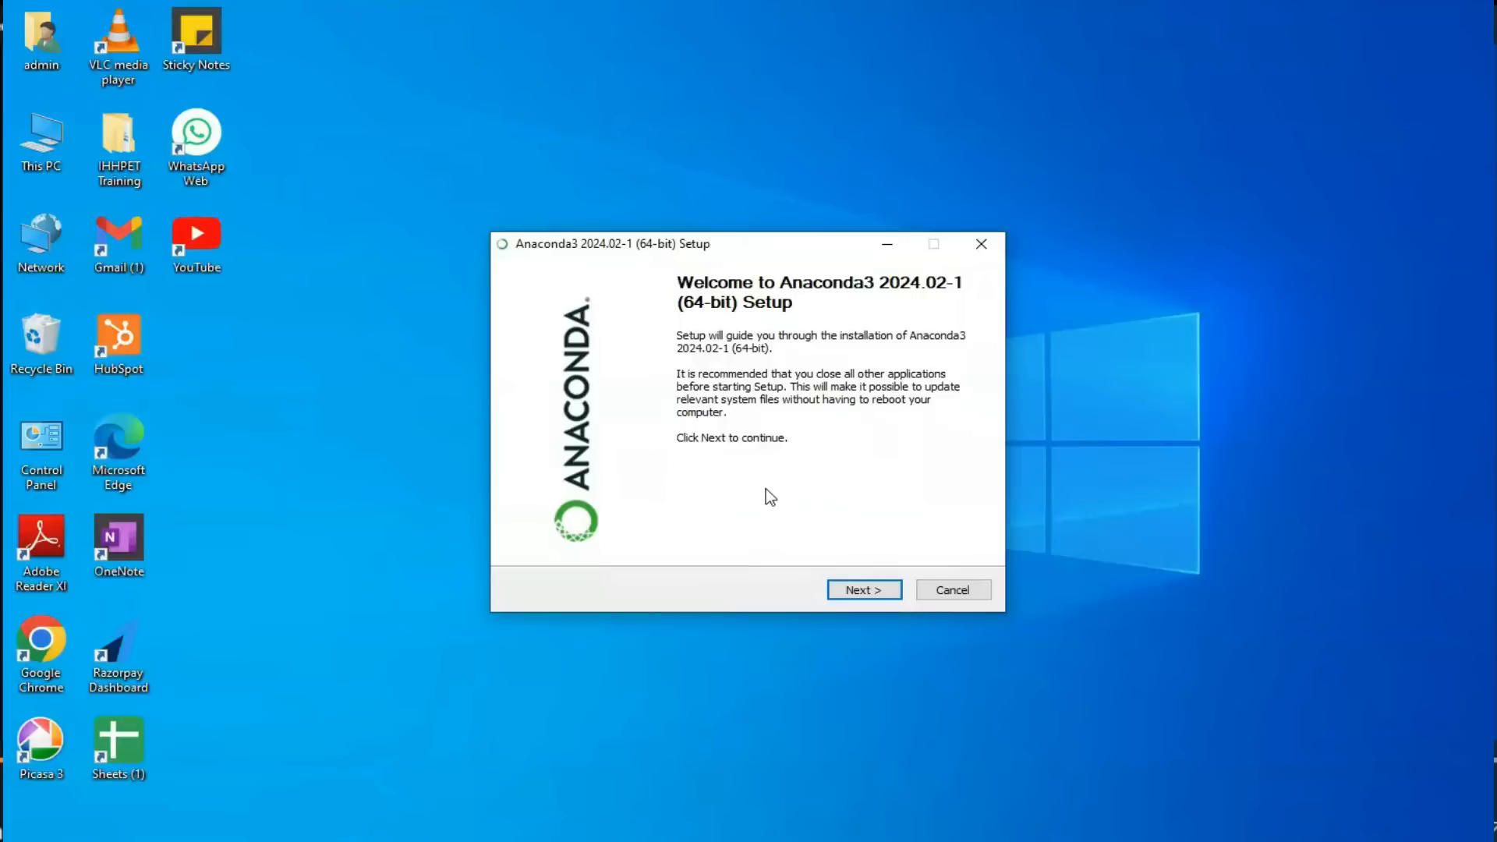
click(864, 591)
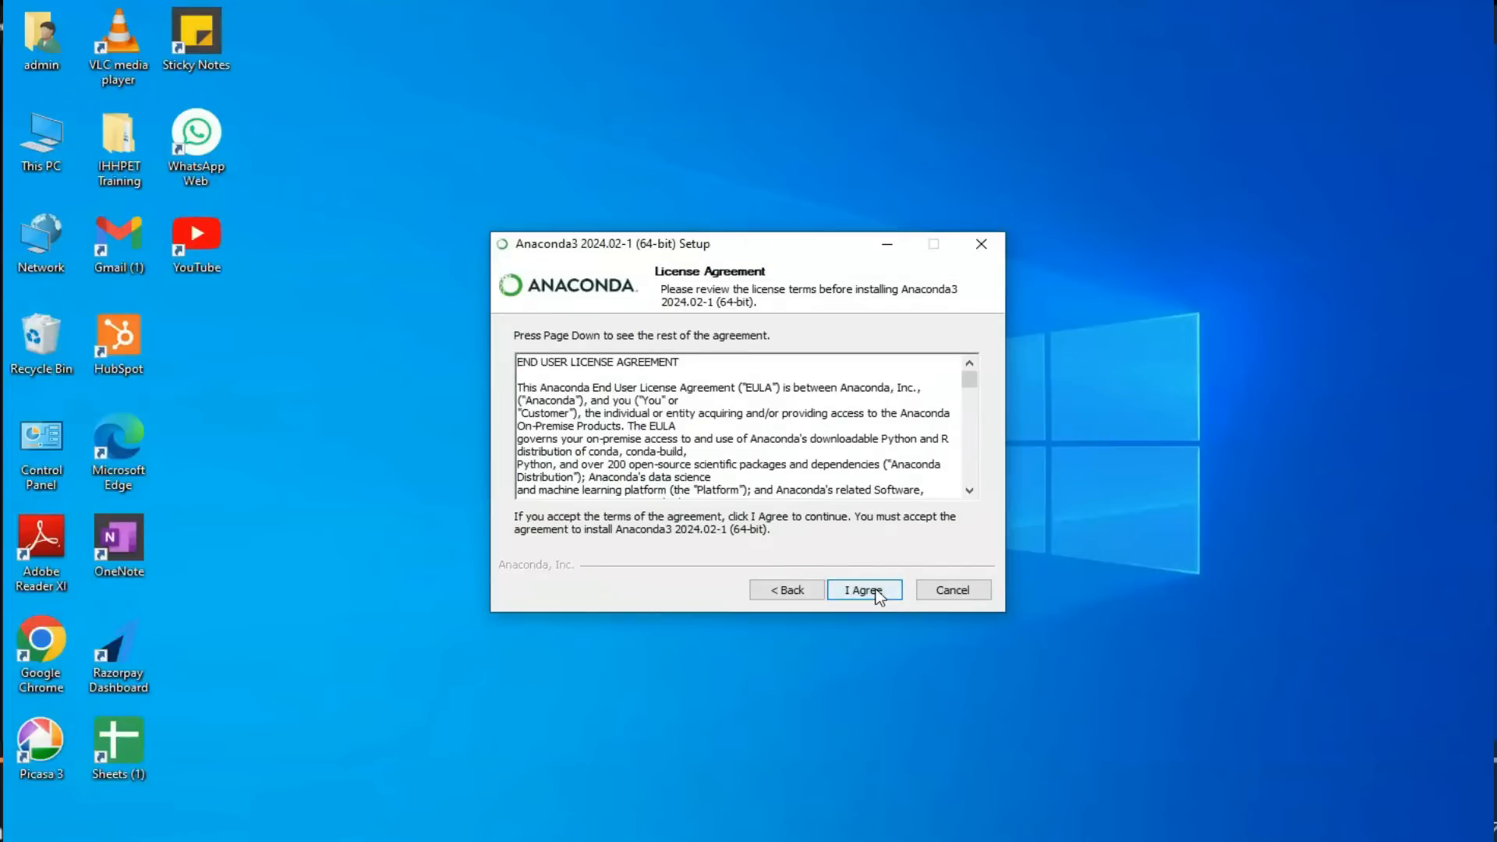
scroll(829, 472, down, 10)
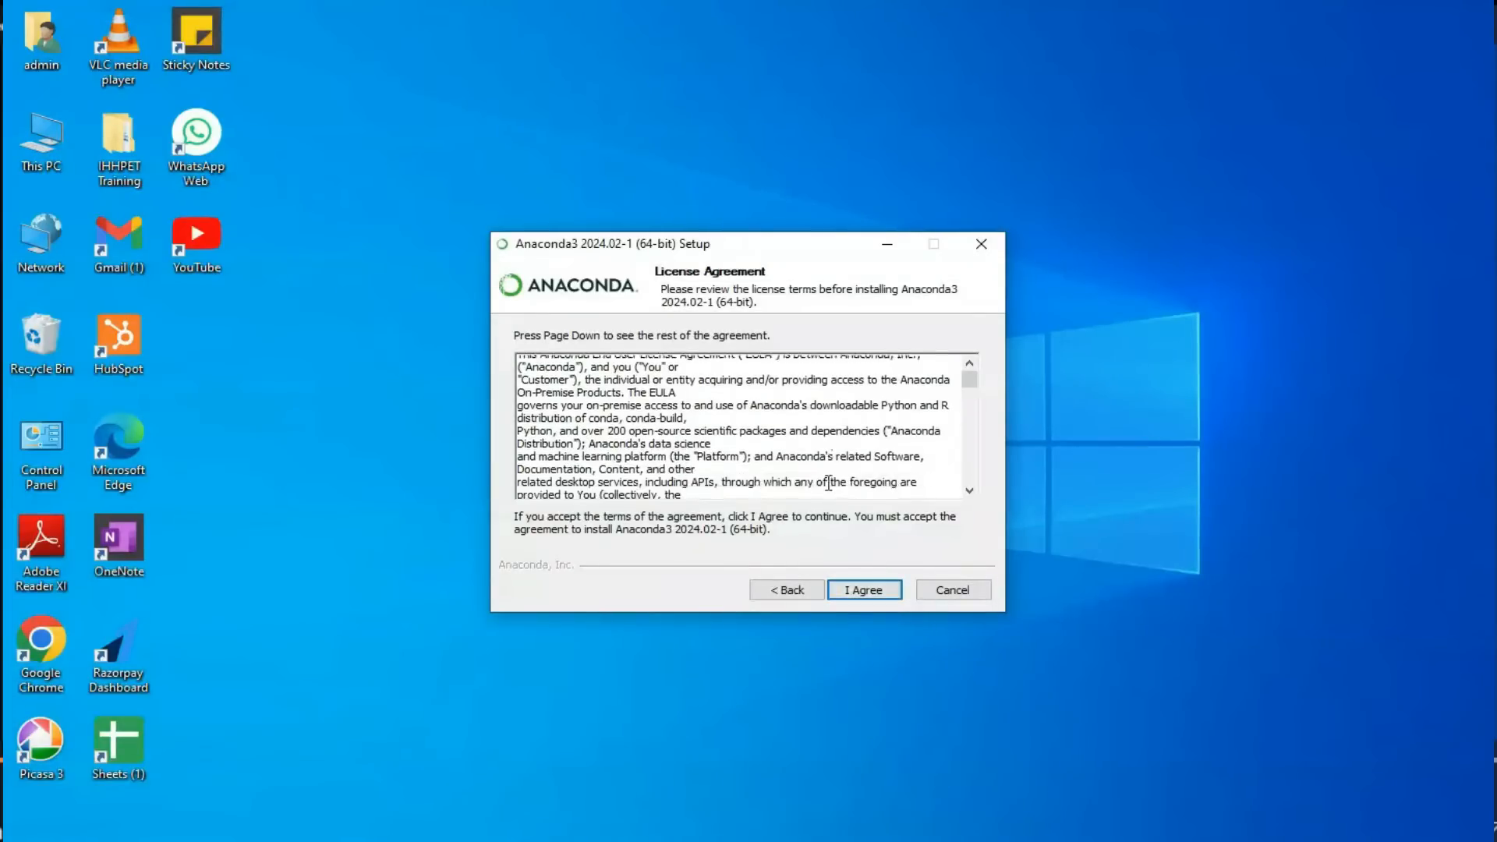
scroll(828, 472, down, 10)
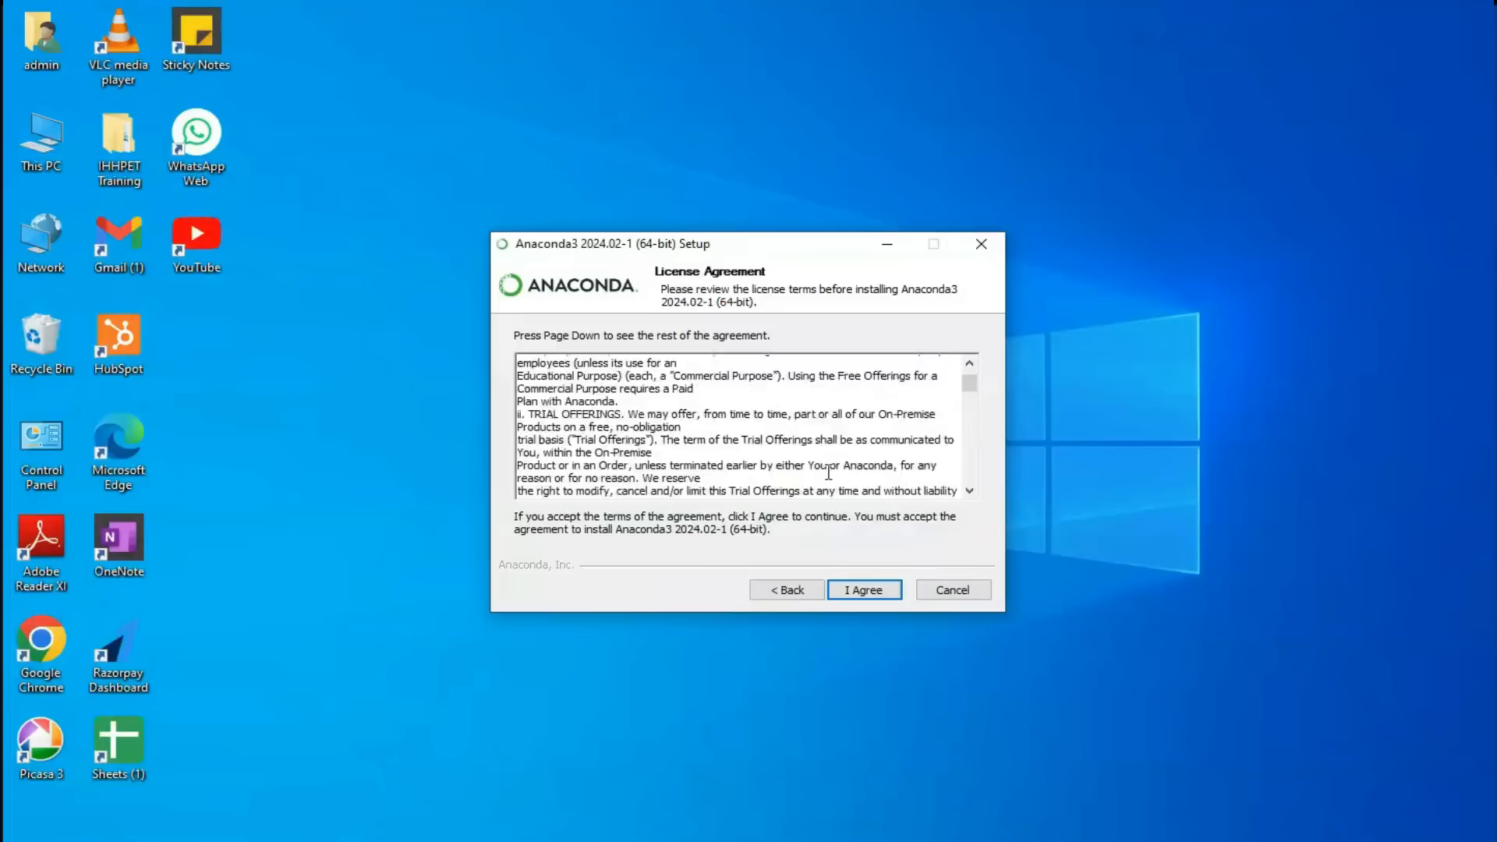
click(880, 588)
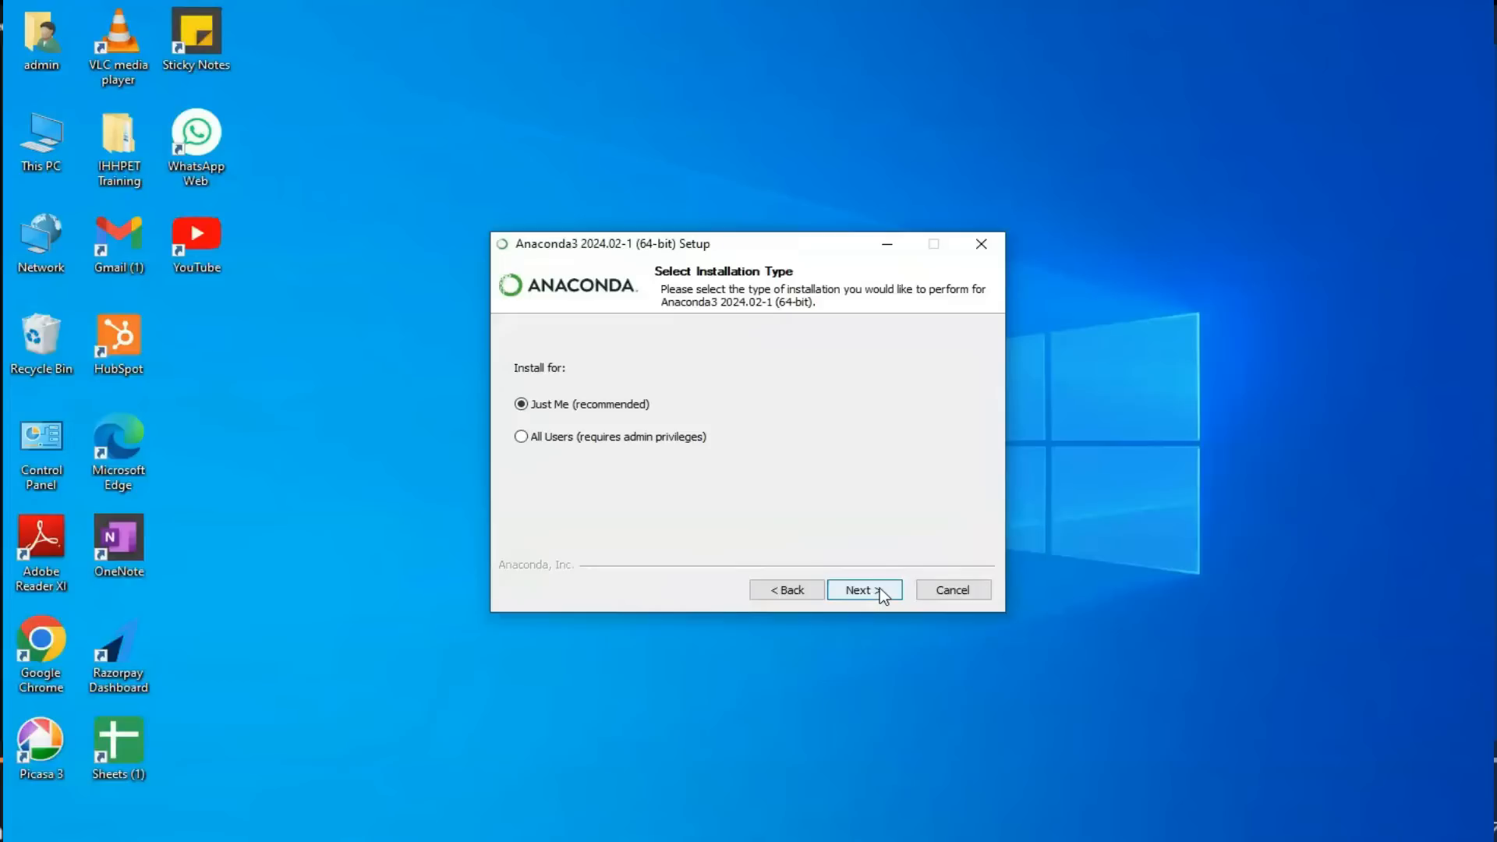
Step: Install Anaconda for All Users in C:\ProgramData\anaconda3 with the default advanced options
click(522, 437)
click(873, 588)
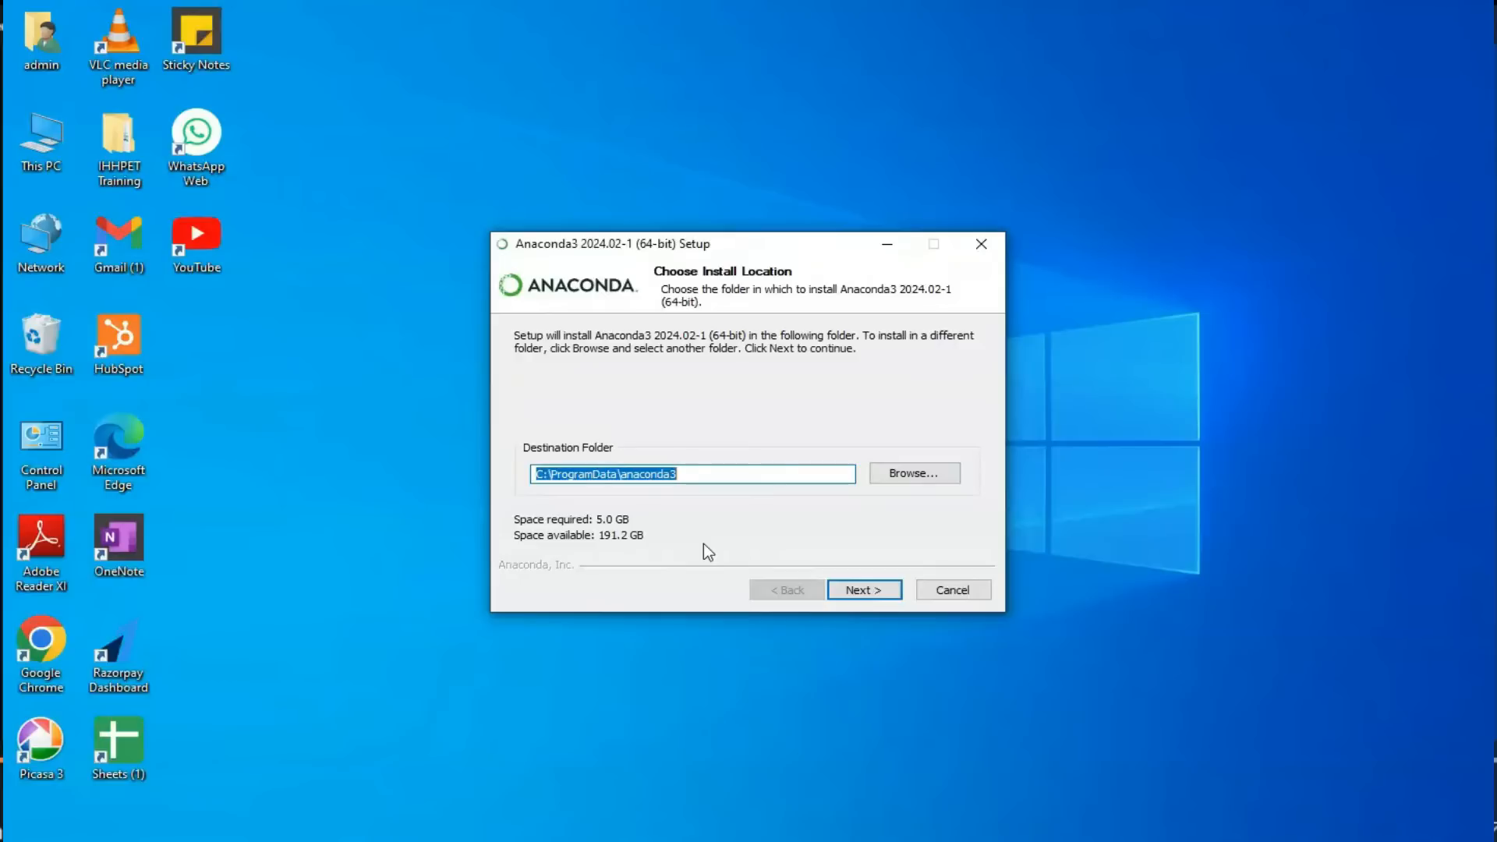
click(864, 588)
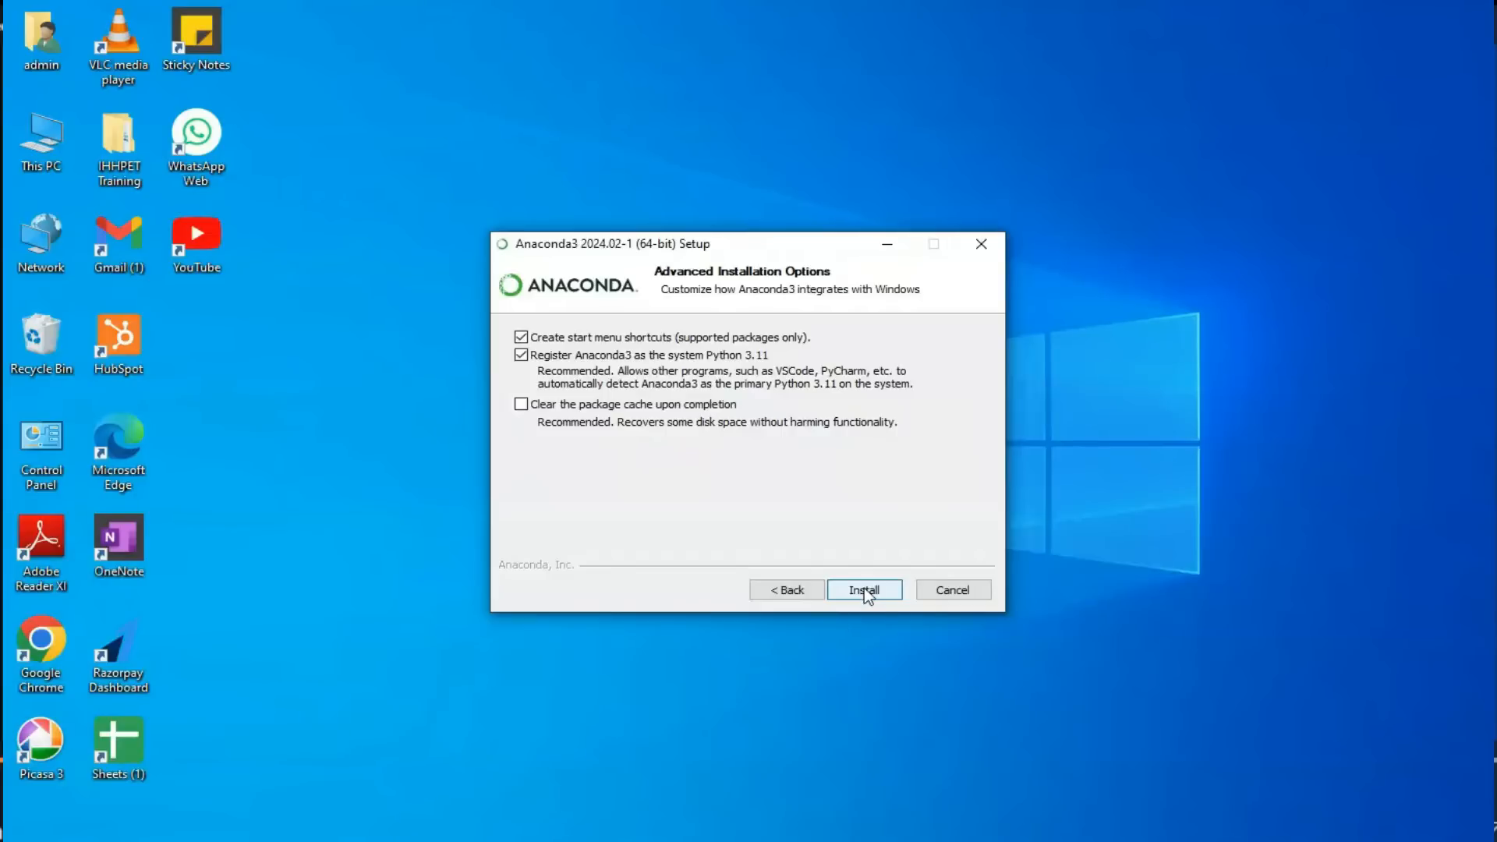
click(864, 589)
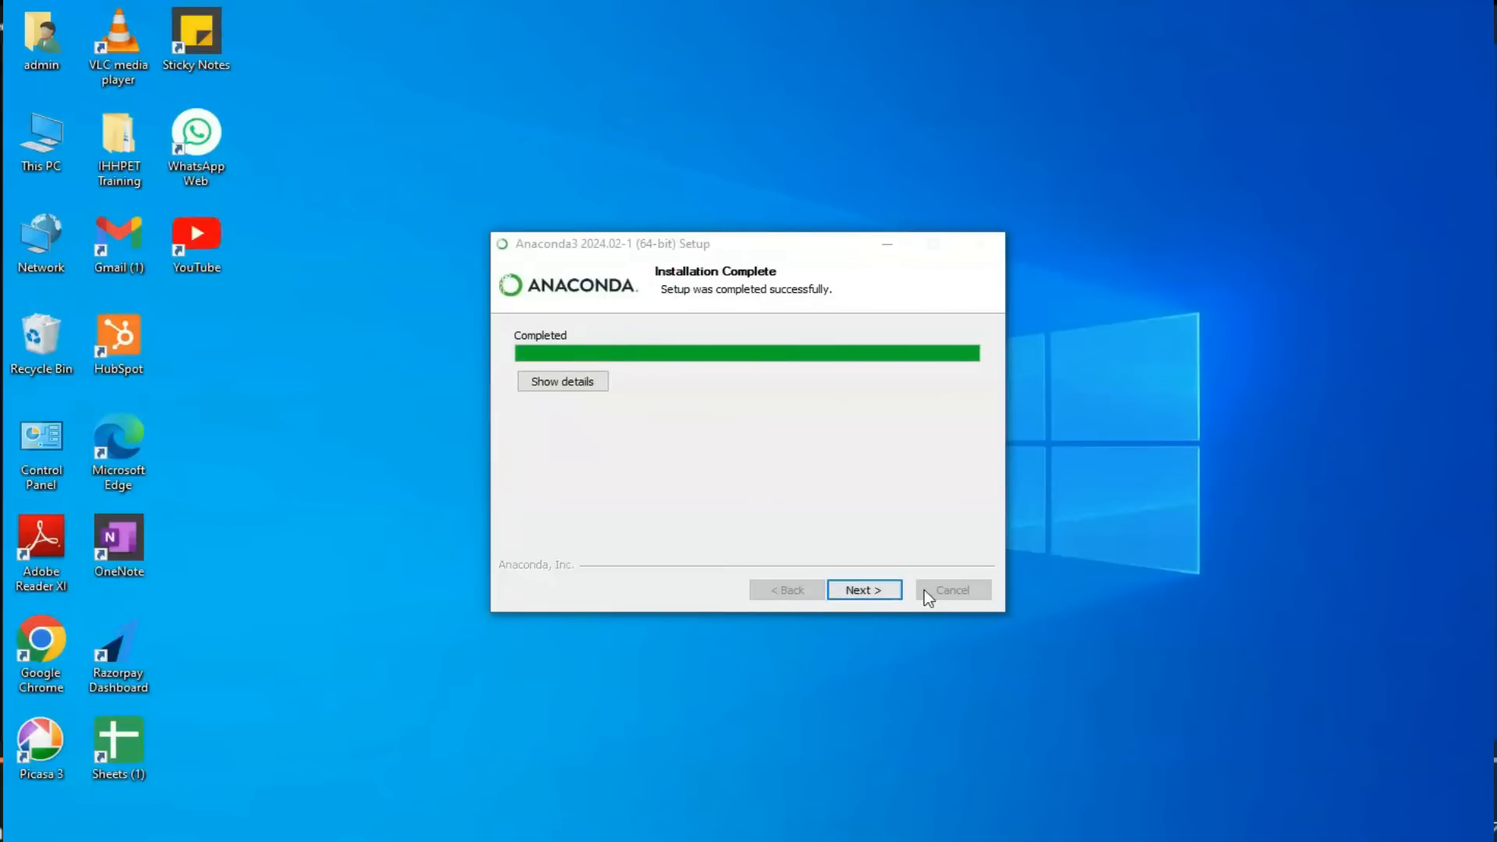
Step: Finish the Anaconda setup with Launch Anaconda Navigator and Getting Started with Anaconda Distribution deselected
click(874, 596)
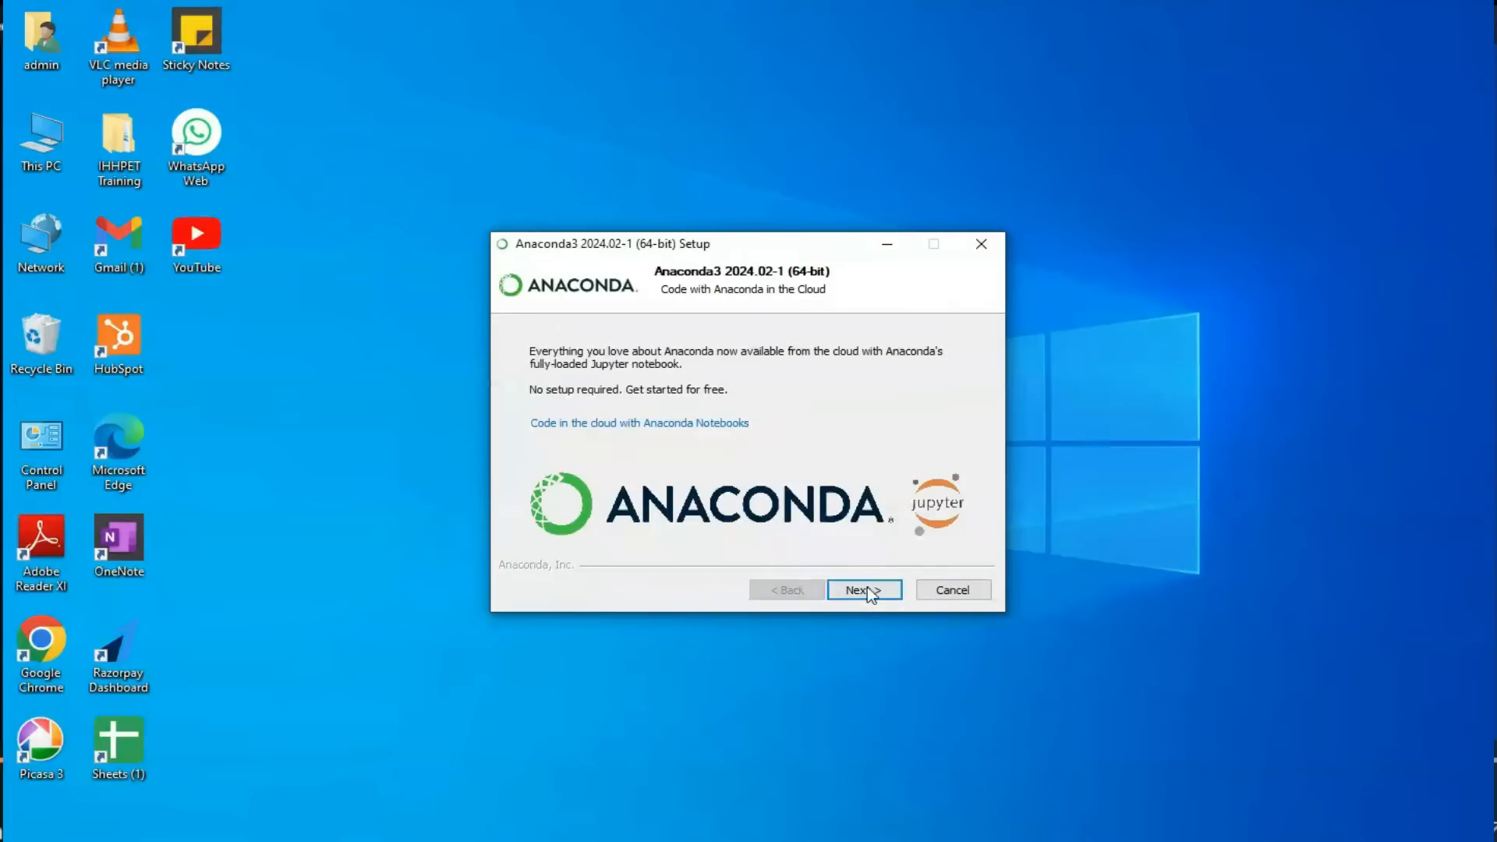
click(868, 587)
click(683, 408)
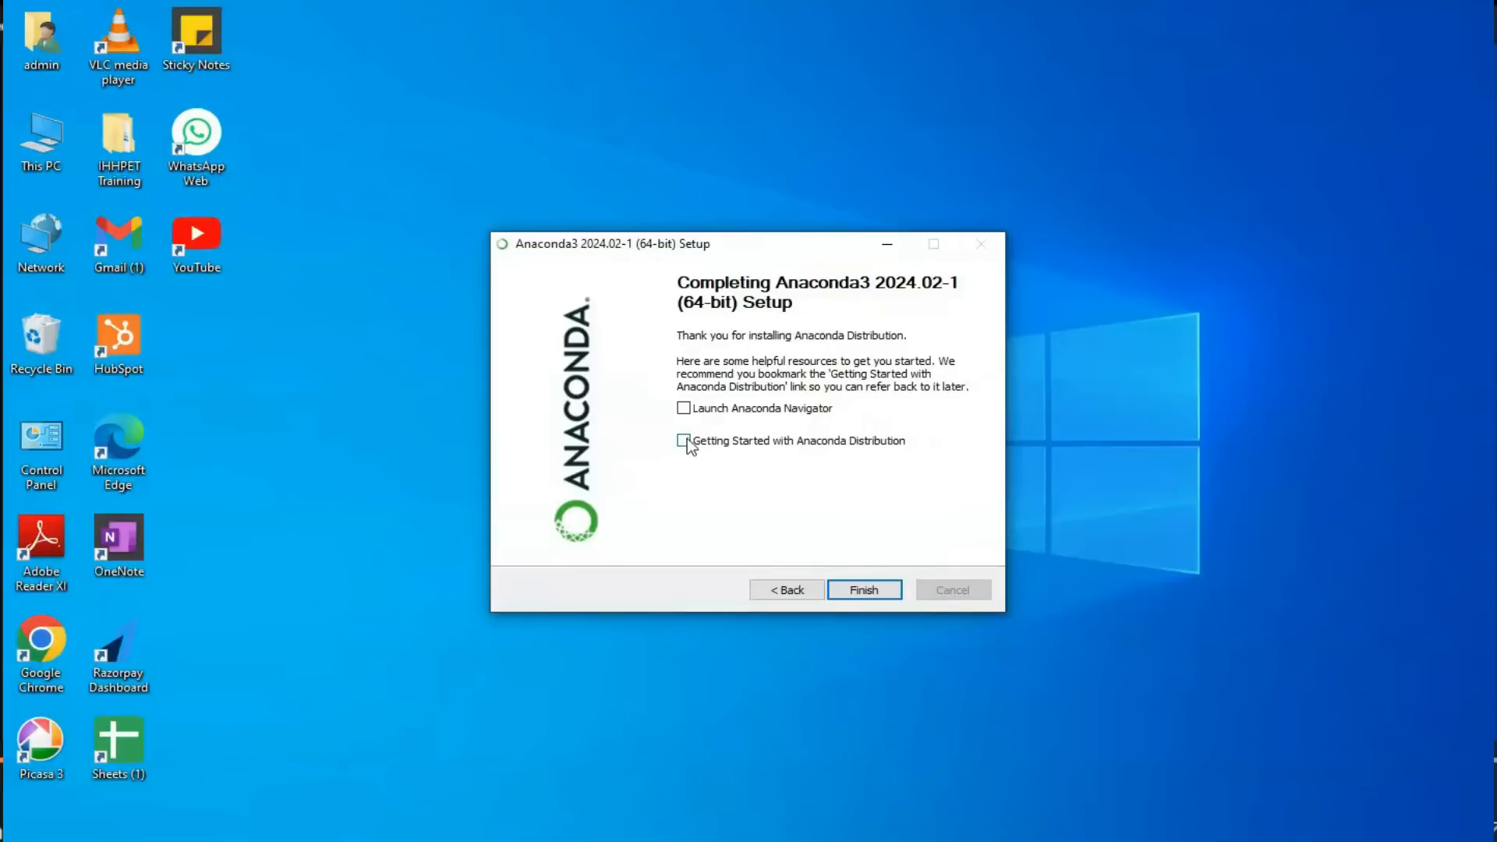
click(865, 589)
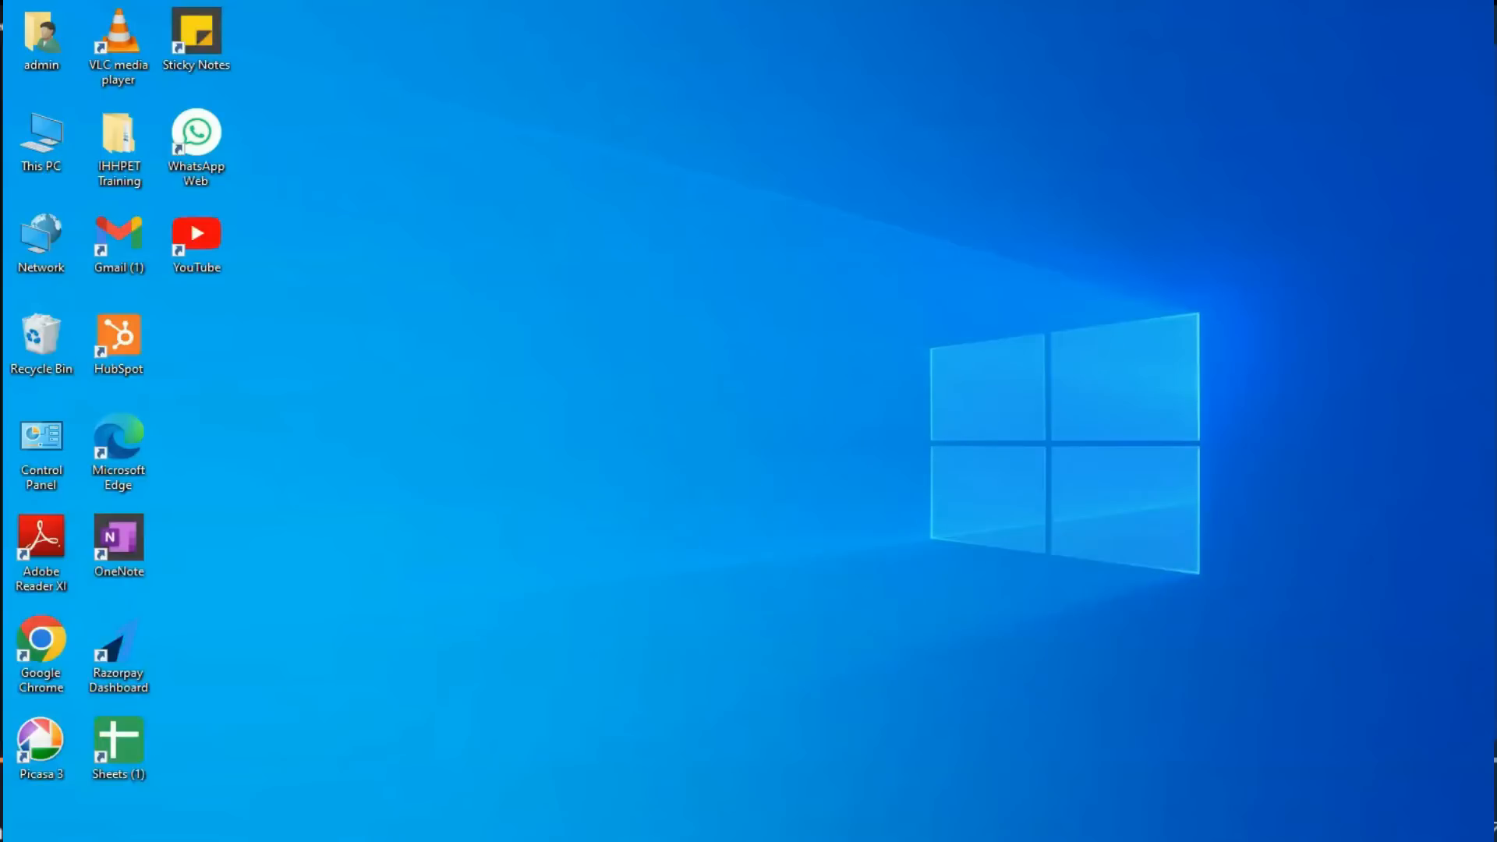
Step: Find and start Anaconda Navigator, and postpone its update with a later reminder
key(super+s)
text(ana)
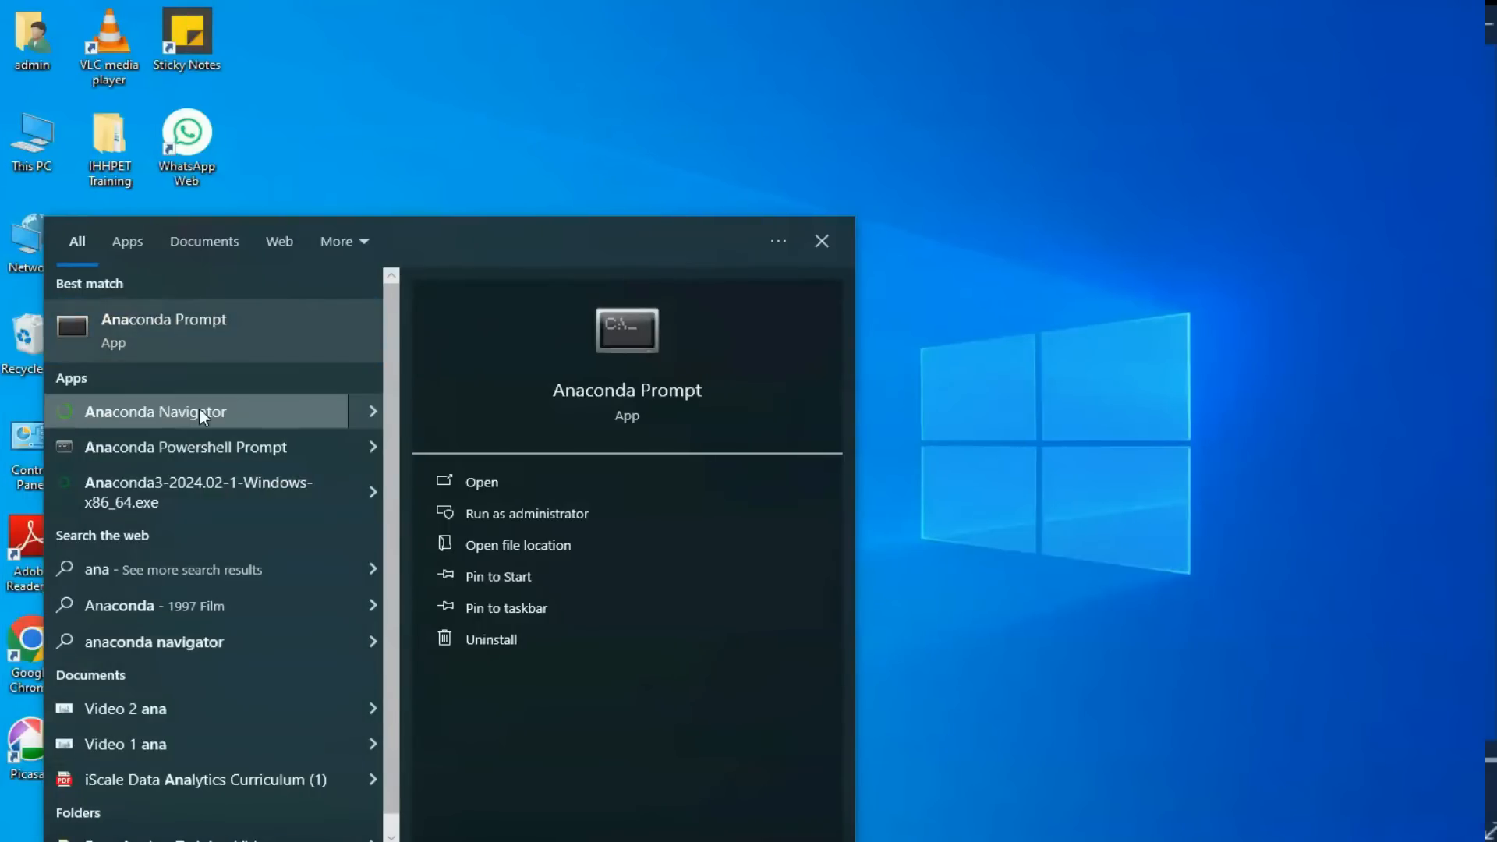
click(165, 413)
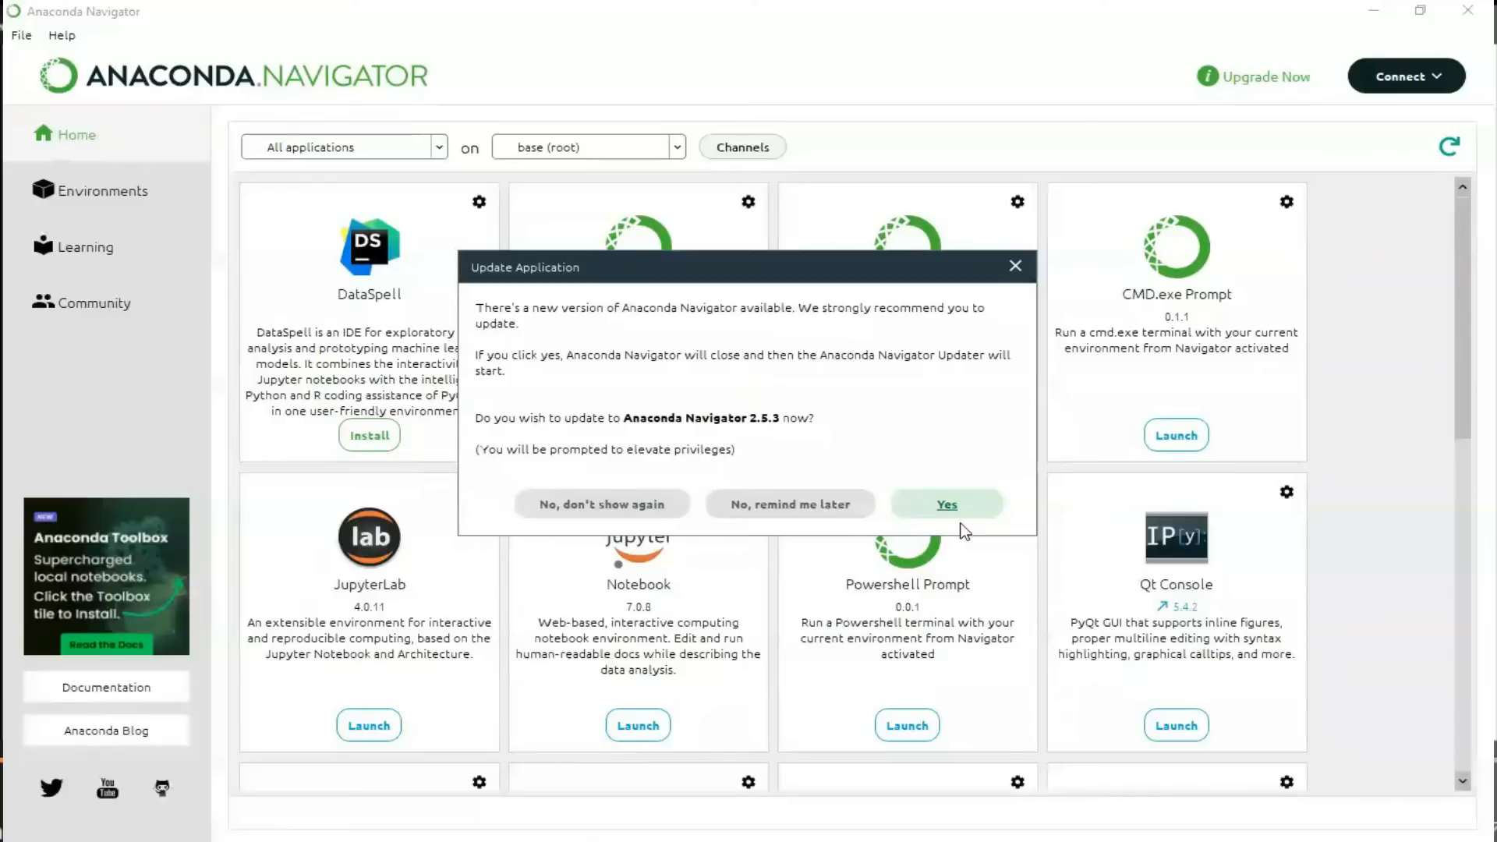
click(779, 510)
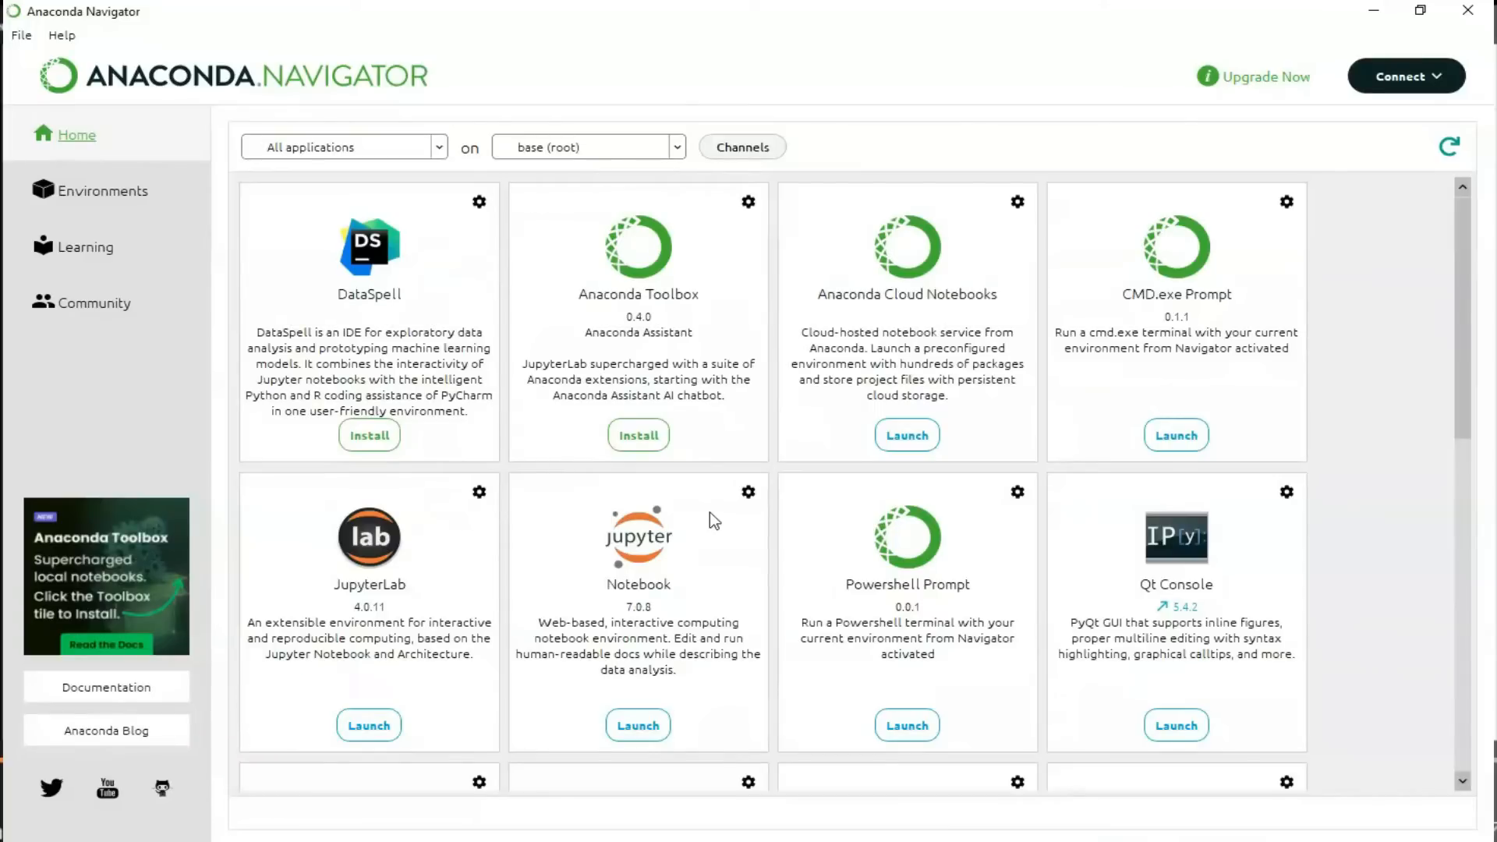
Step: Launch Jupyter Notebook from Anaconda Navigator in a maximized window and open the Desktop folder
click(637, 727)
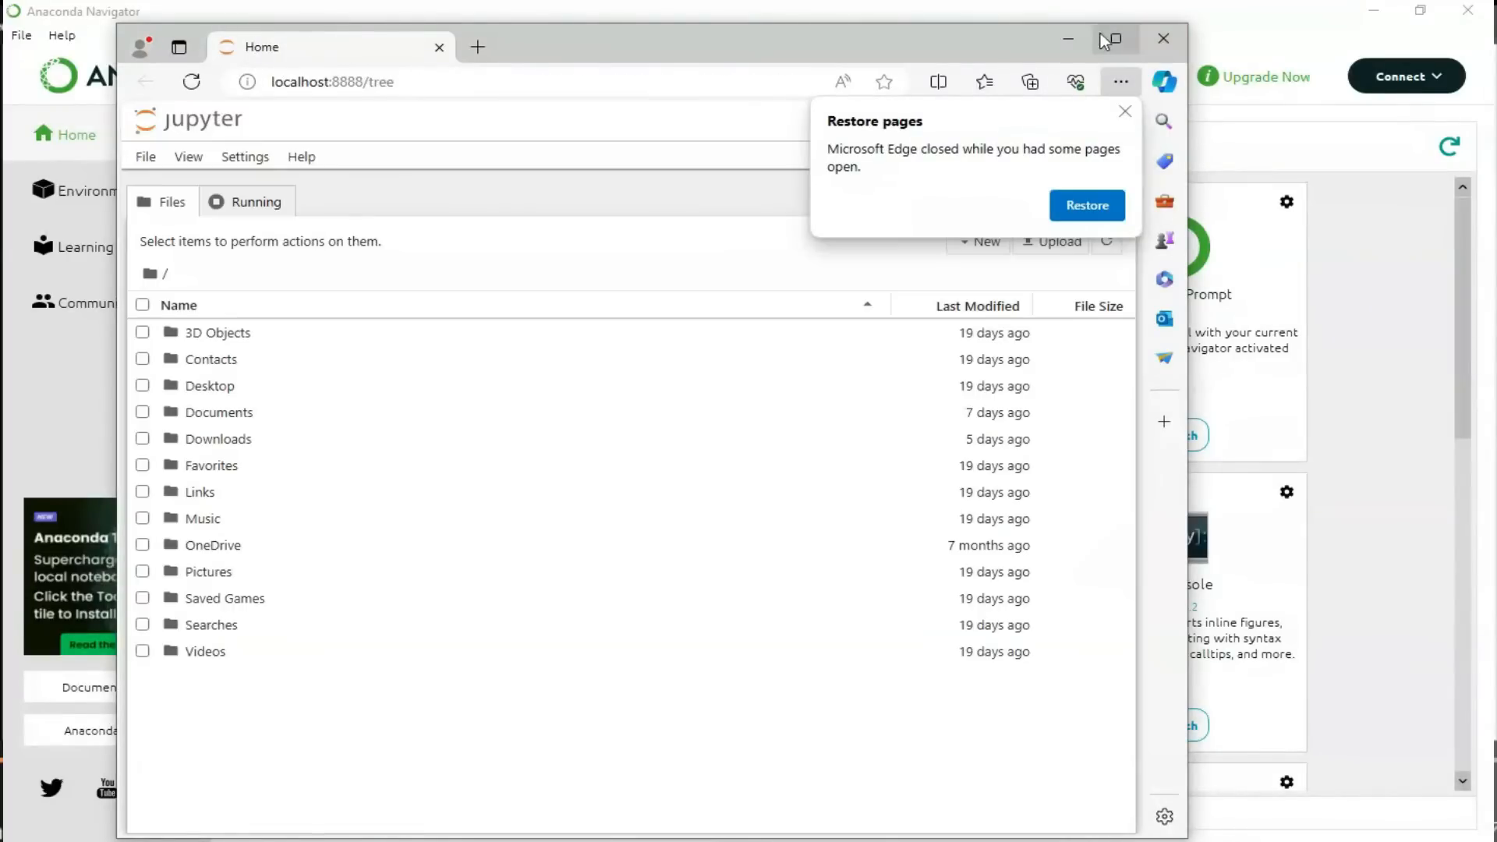
click(1113, 46)
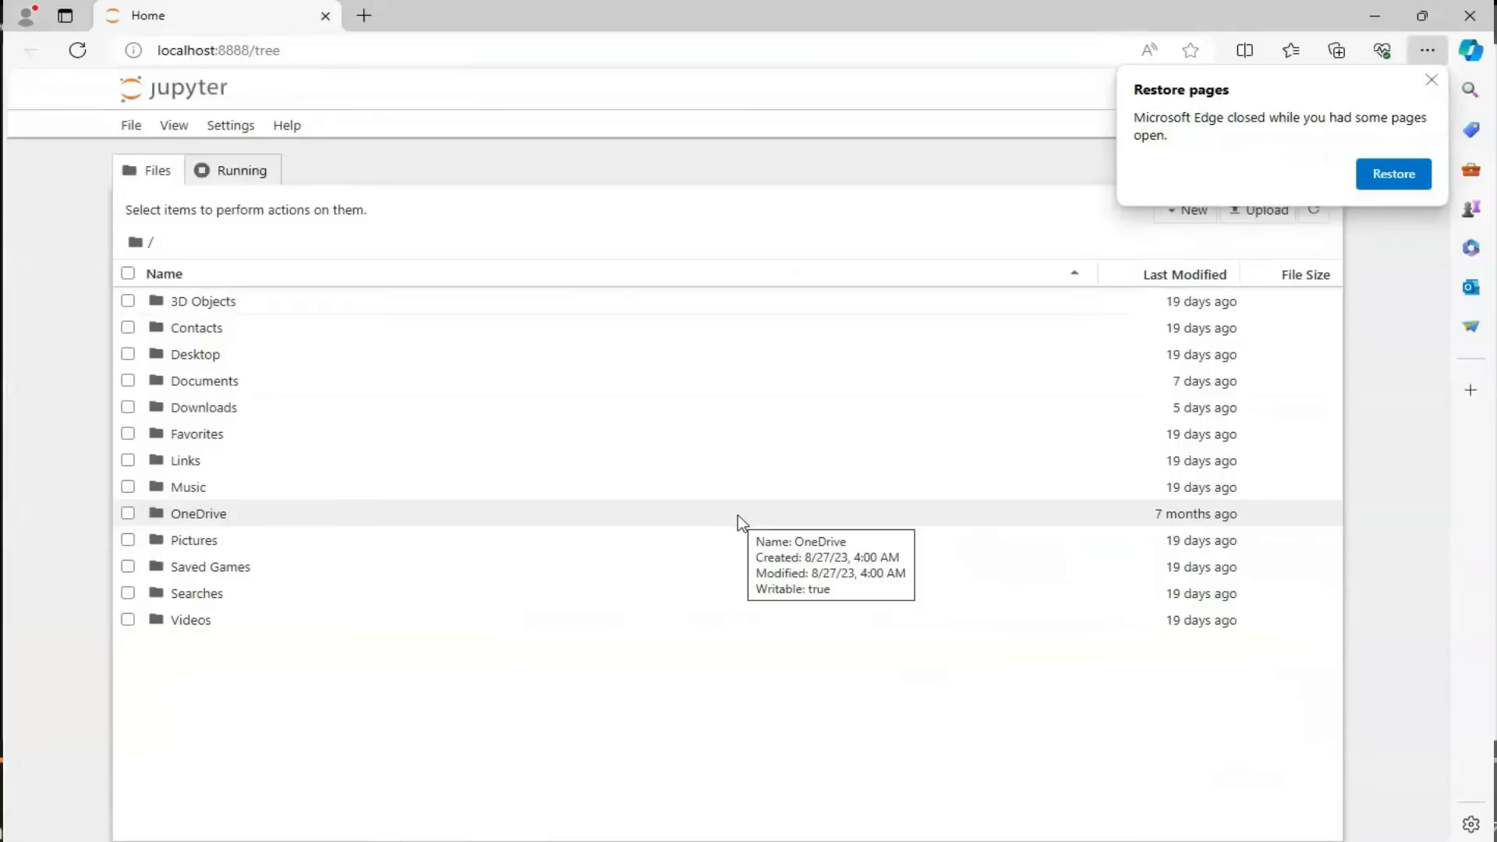
click(180, 354)
double_click(179, 354)
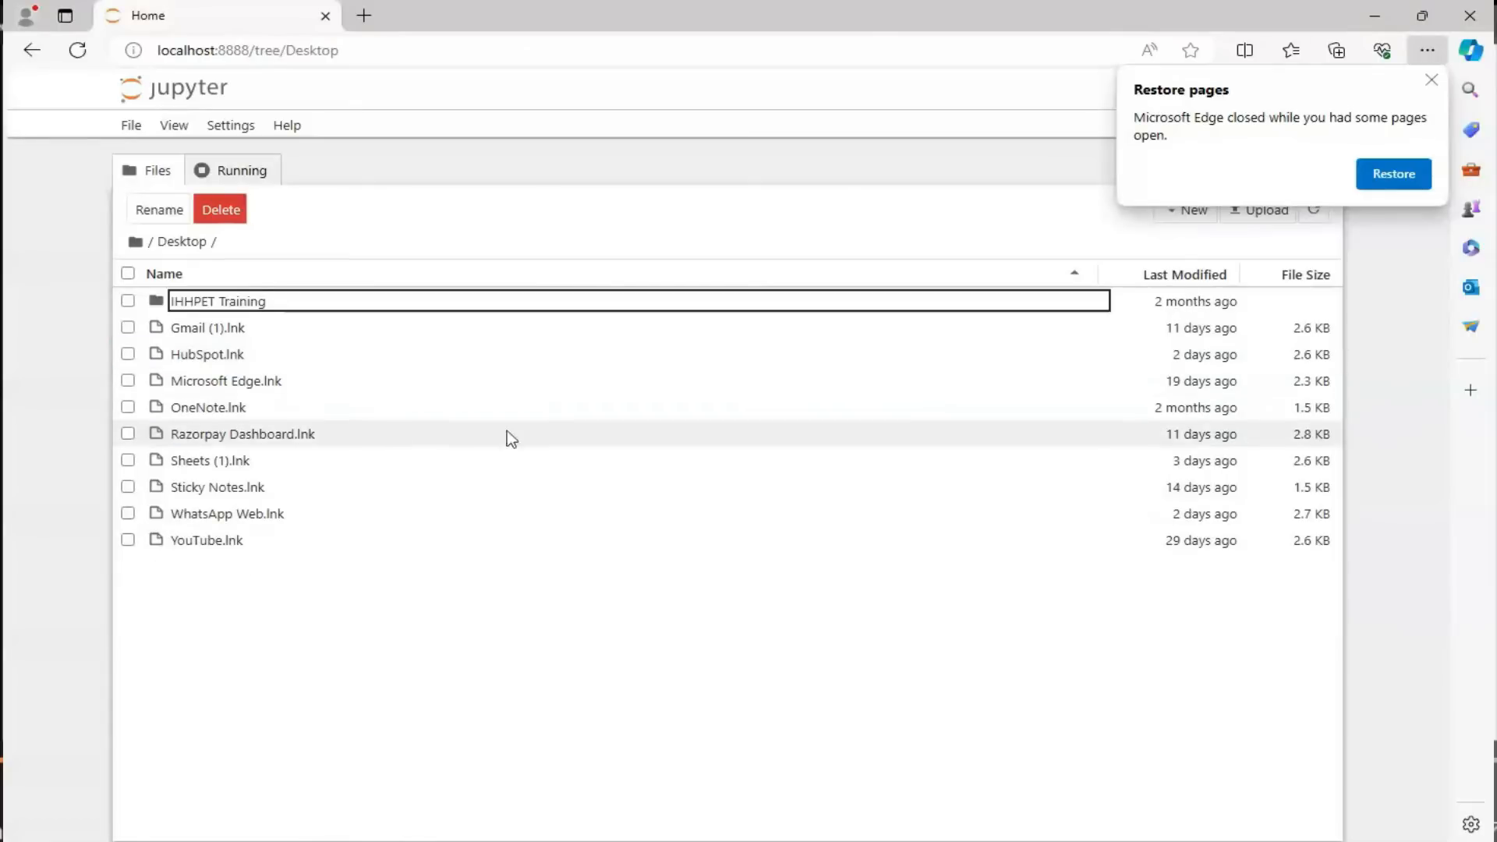
key(alt+Left)
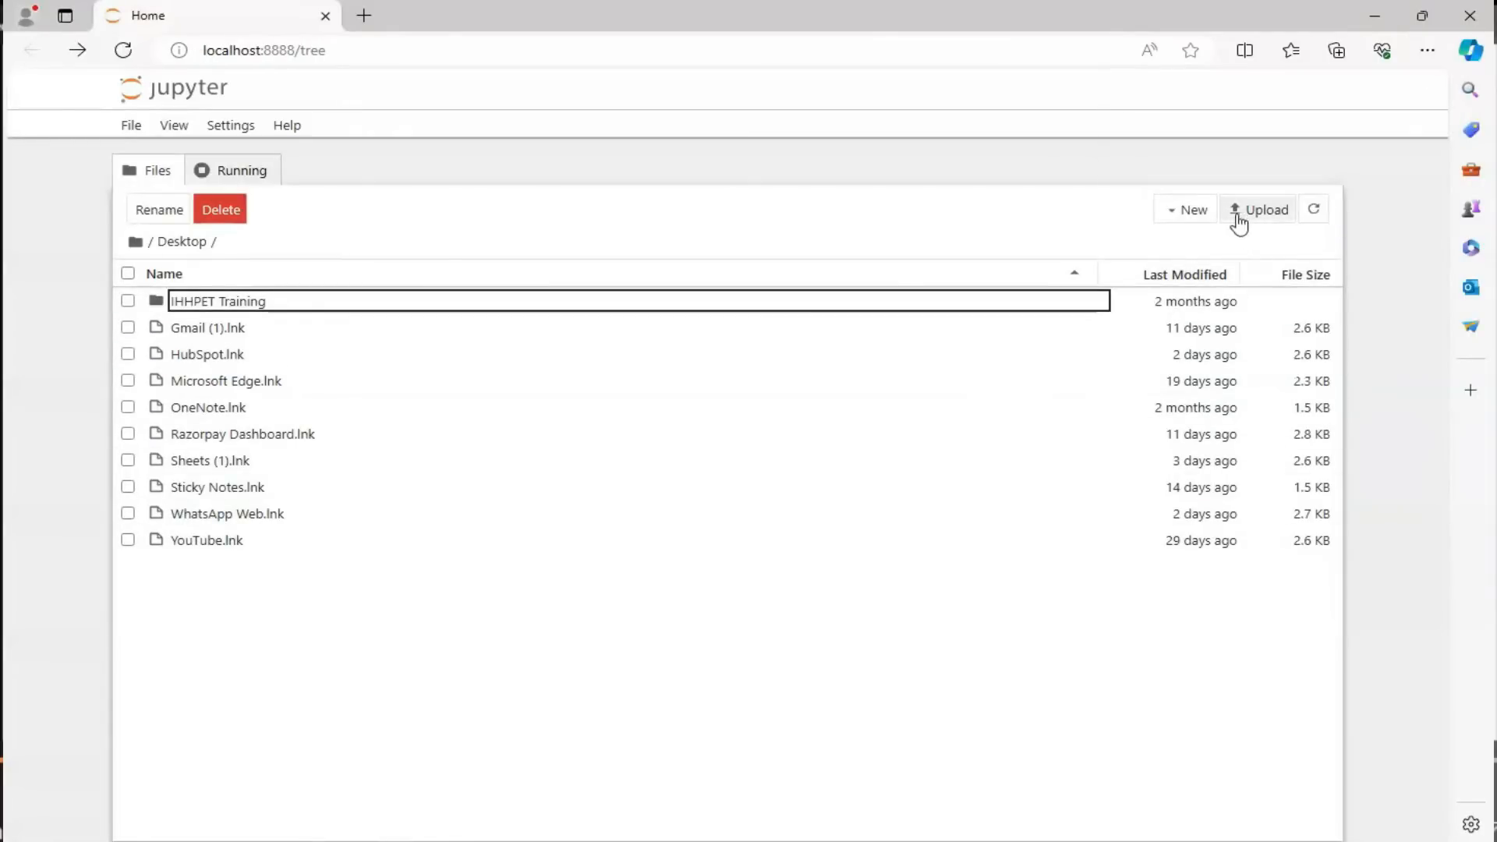
Step: Create a new folder inside the Desktop folder in Jupyter
click(1196, 210)
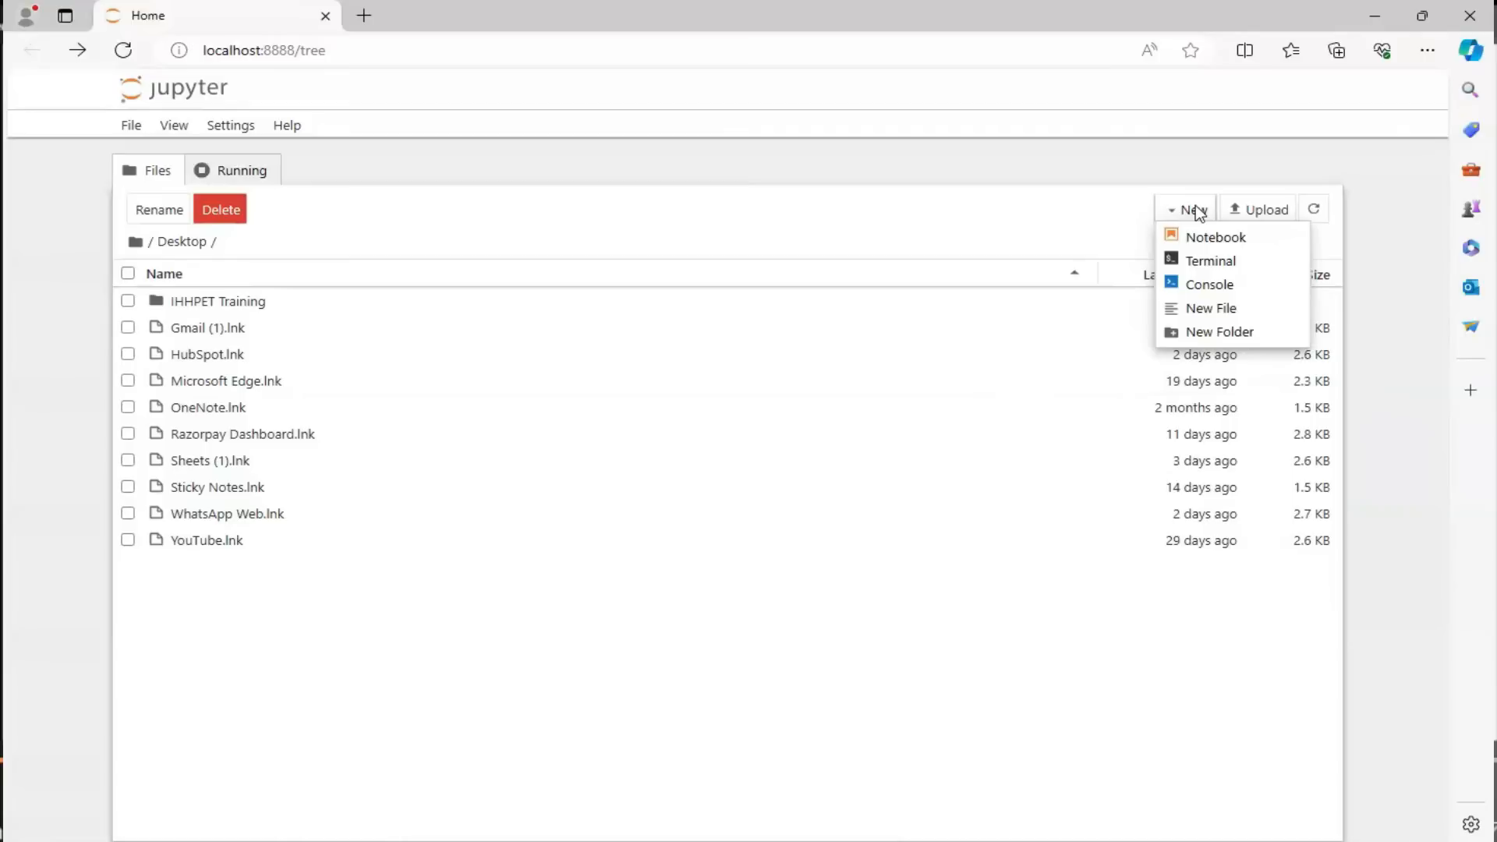
click(1214, 332)
text(S)
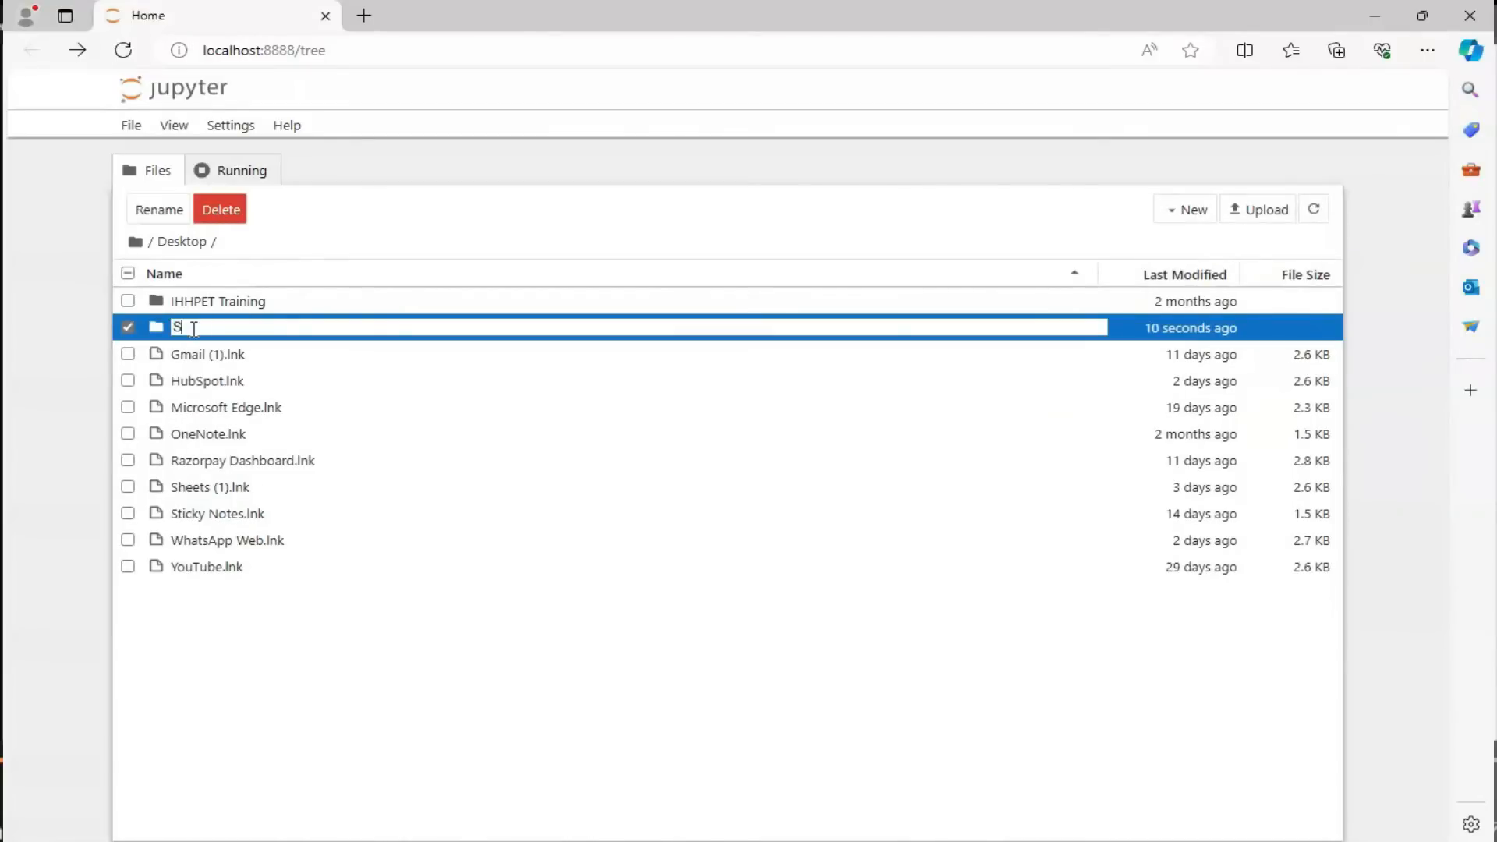
text(imran.py)
key(BackSpace)
key(BackSpace)
key(BackSpace)
key(BackSpace)
key(BackSpace)
key(BackSpace)
key(BackSpace)
key(BackSpace)
key(BackSpace)
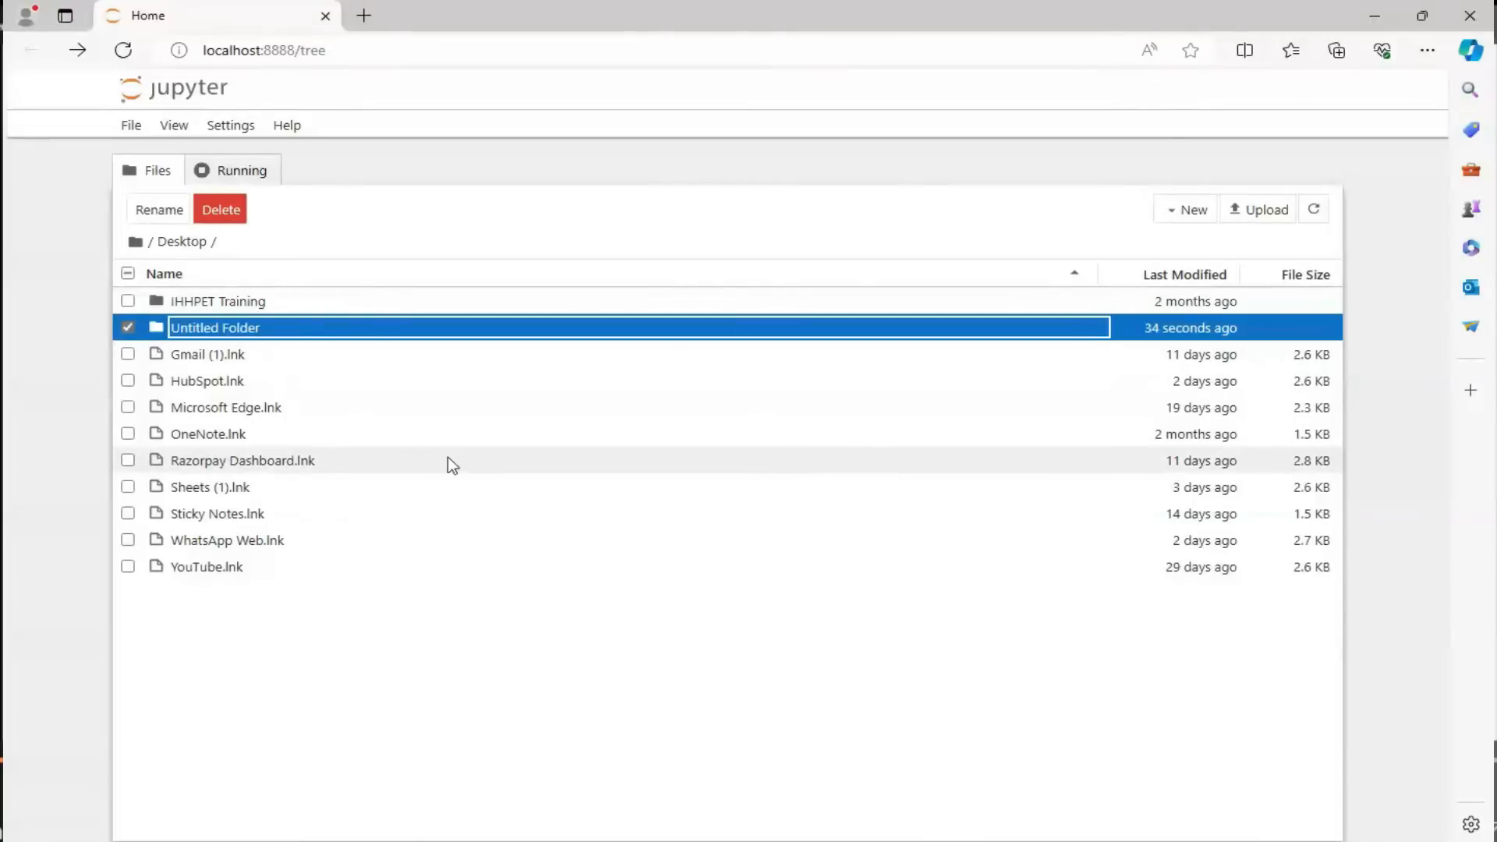
Step: Open the new folder and create a notebook in it with the Python 3 (ipykernel) kernel
double_click(223, 335)
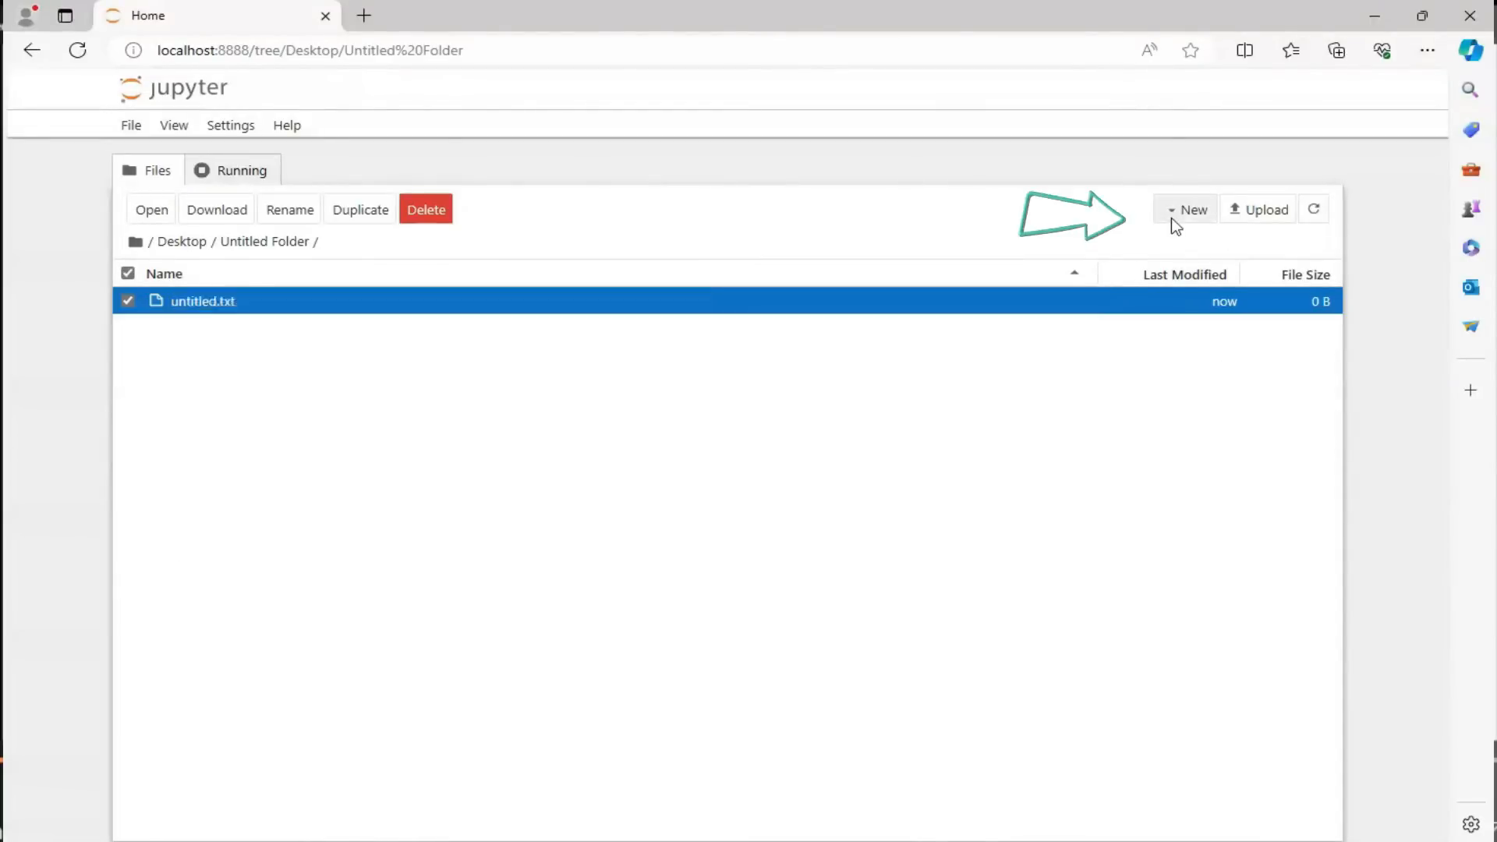
click(1176, 212)
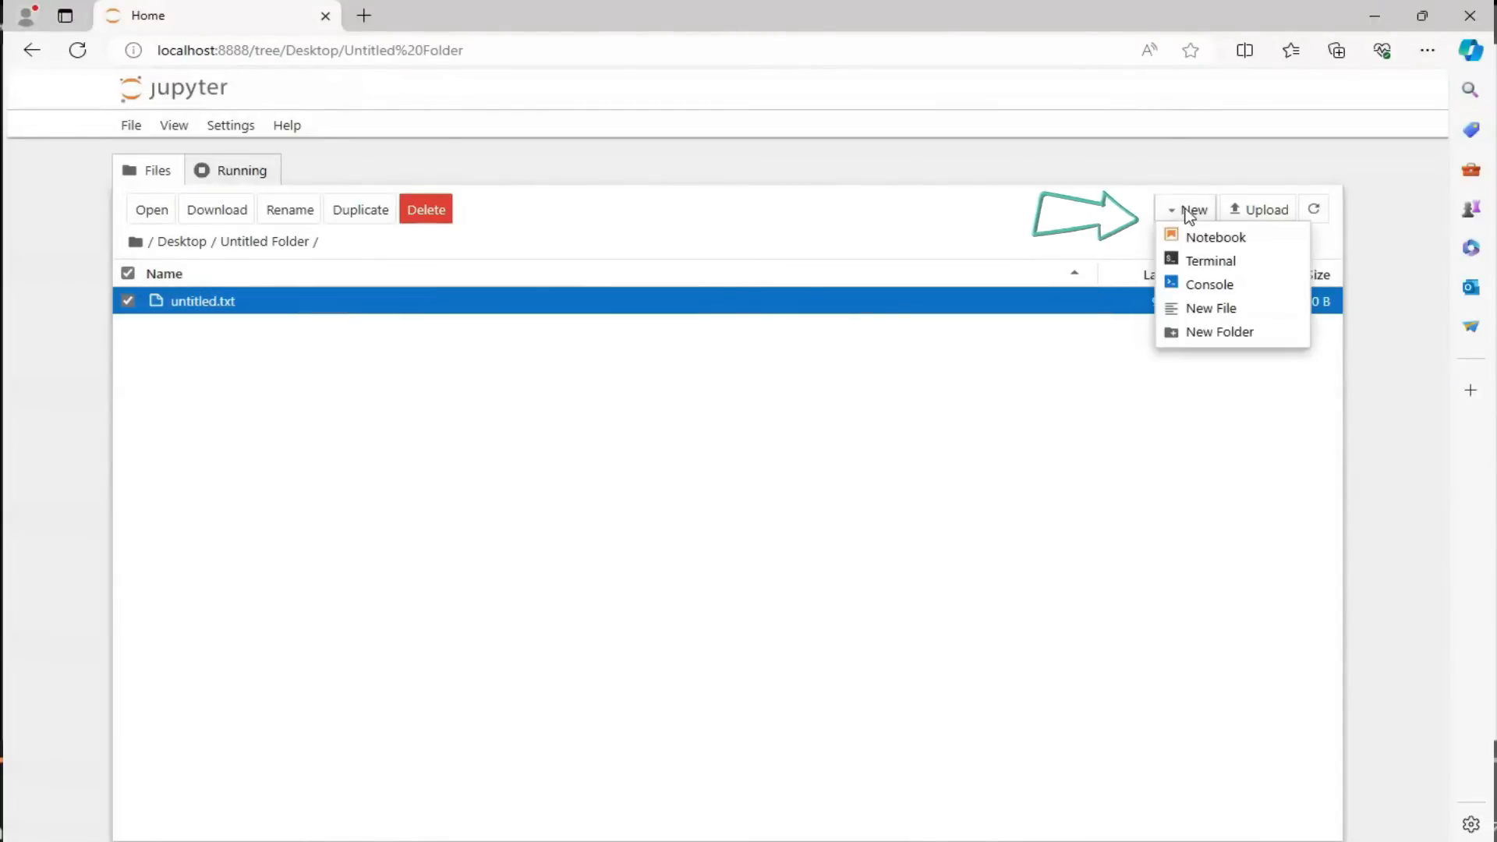
click(1073, 301)
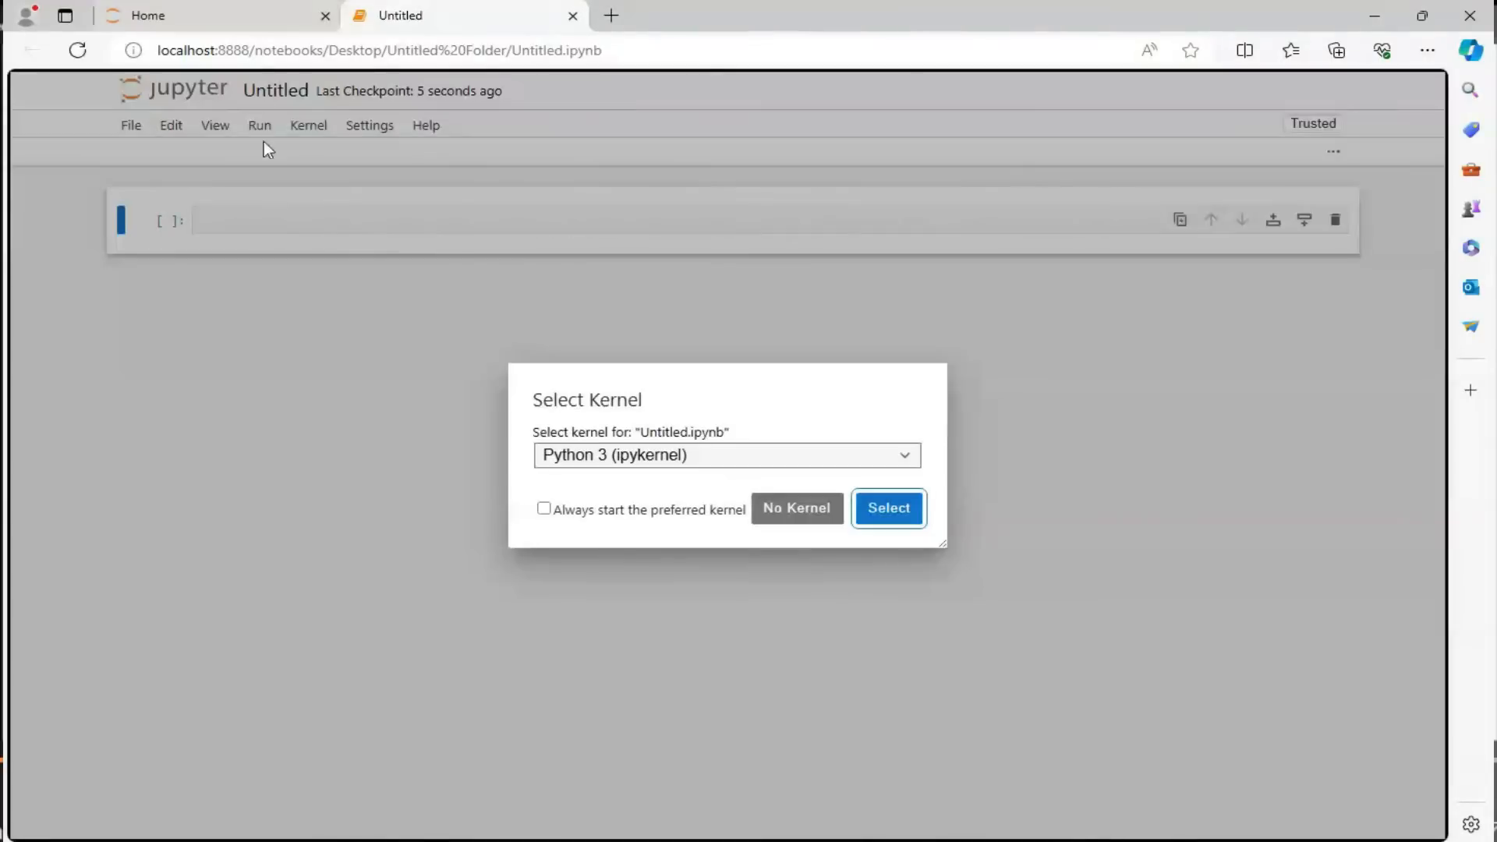
click(708, 466)
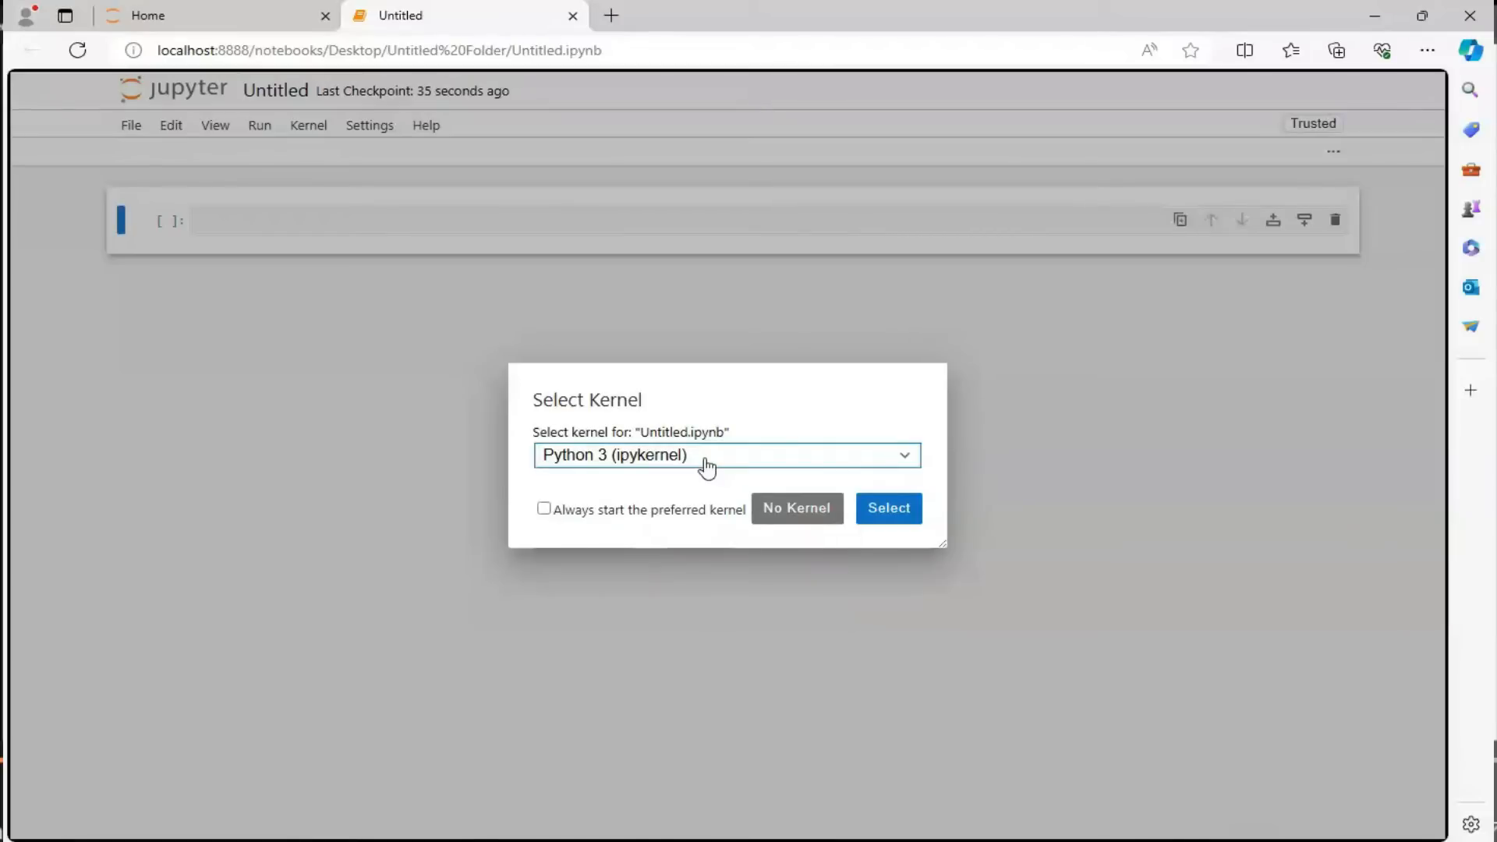
click(907, 513)
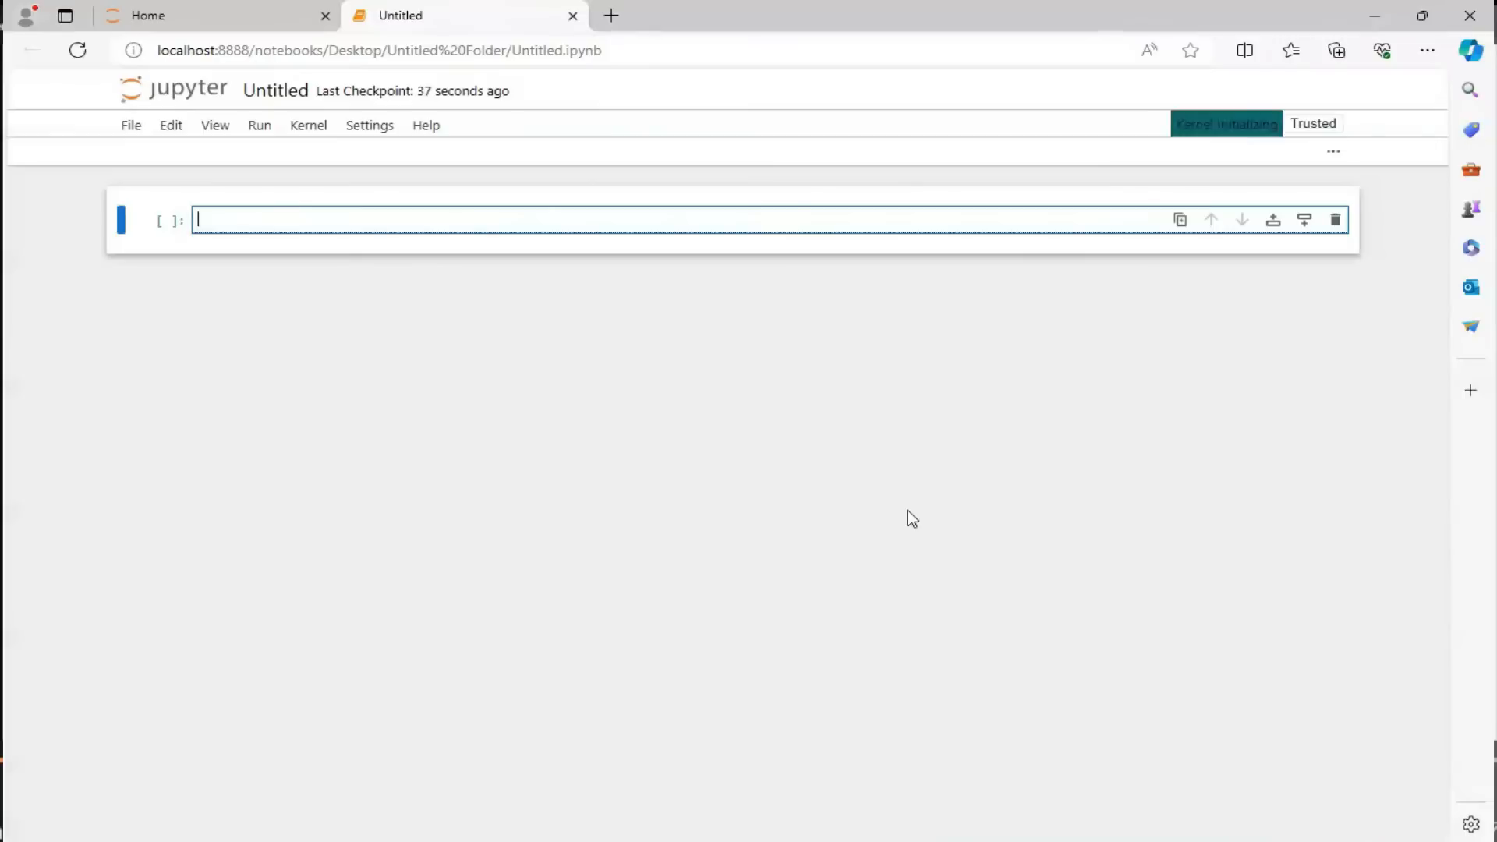
click(170, 125)
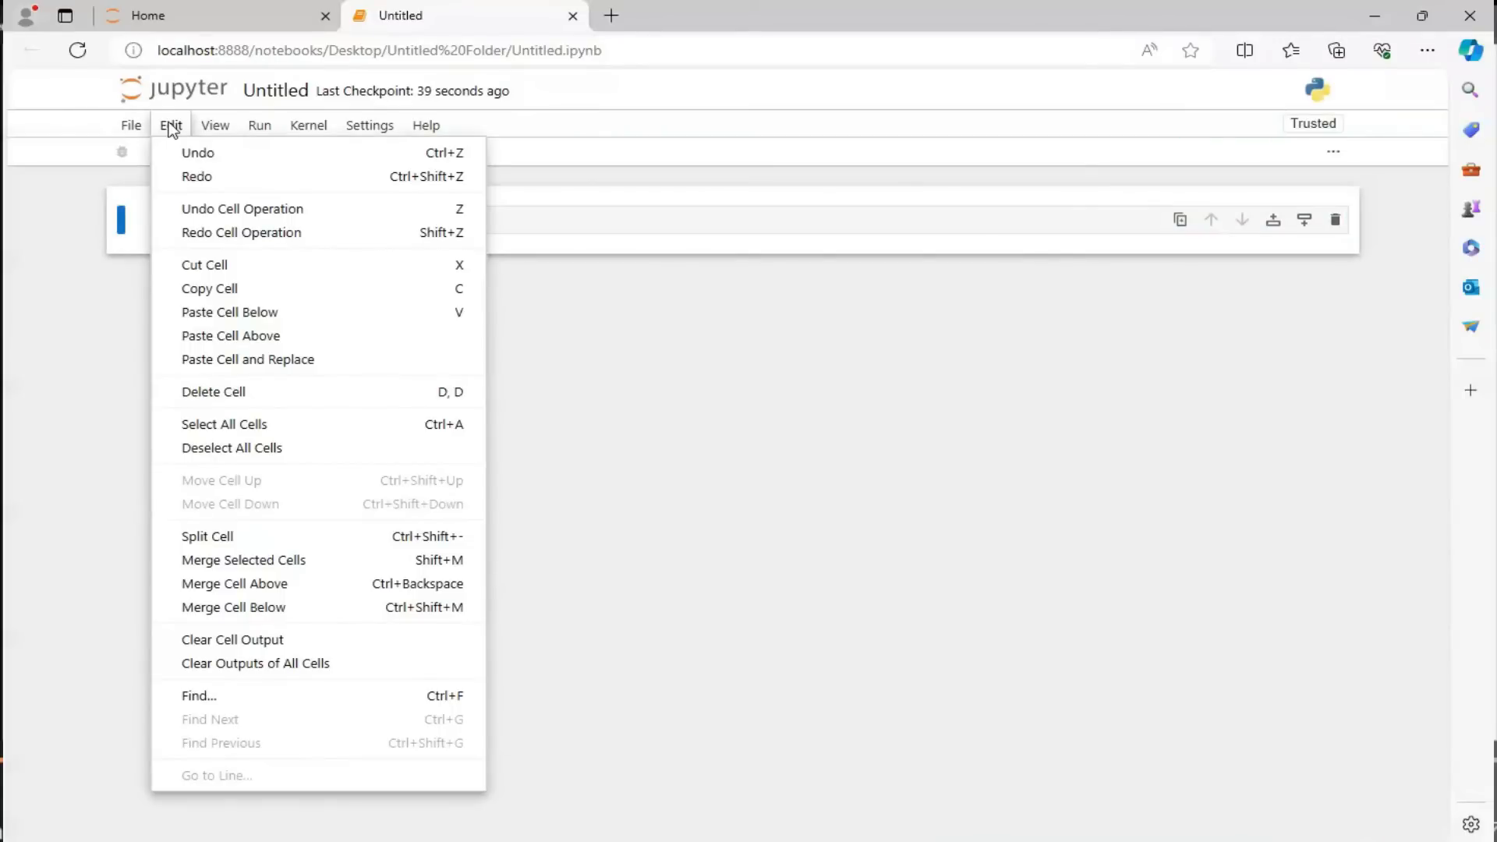
mouse_move(214, 127)
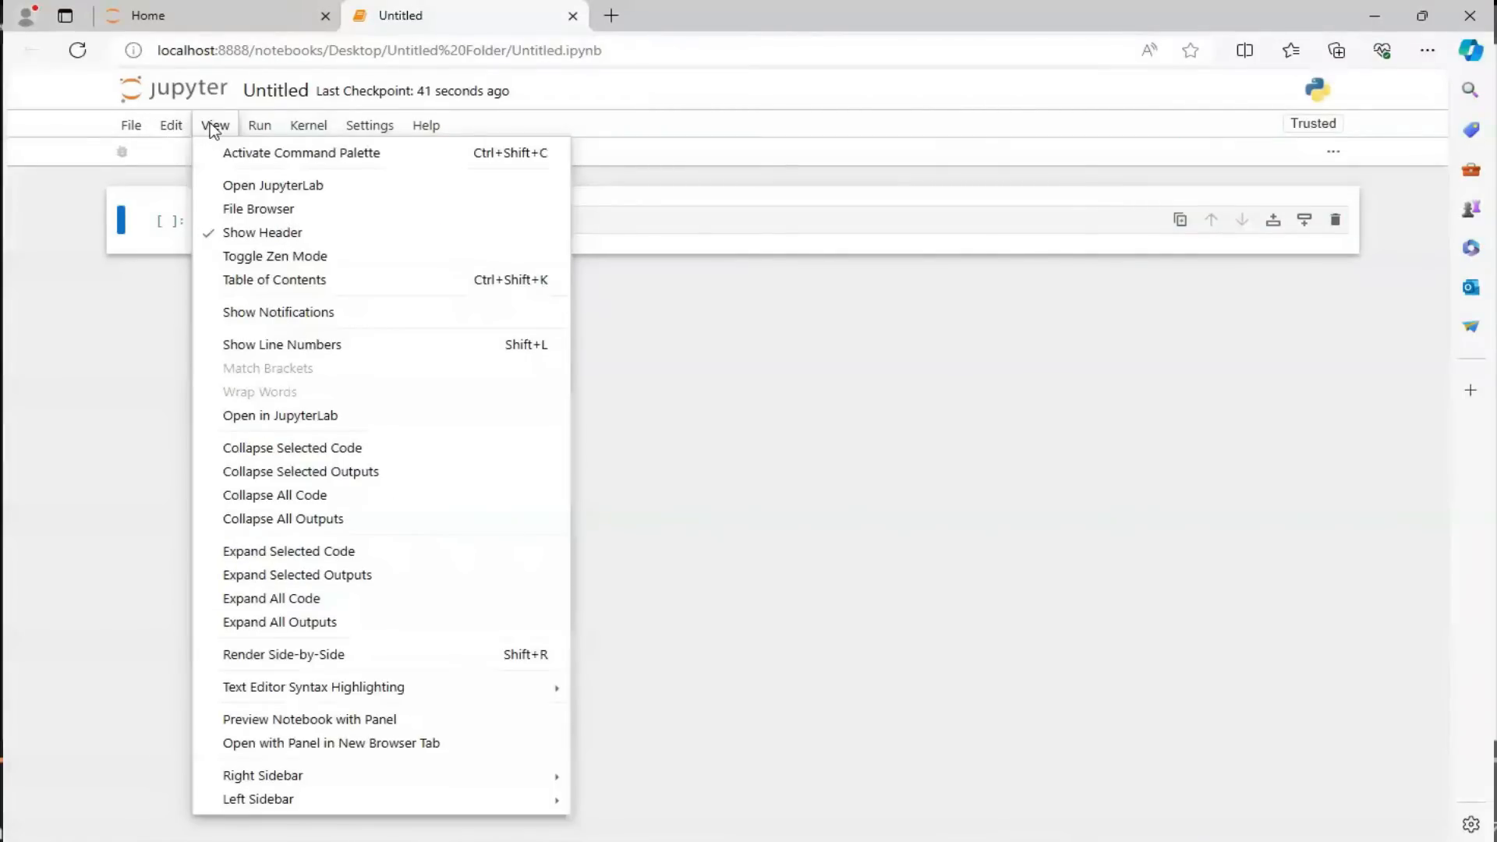
click(92, 345)
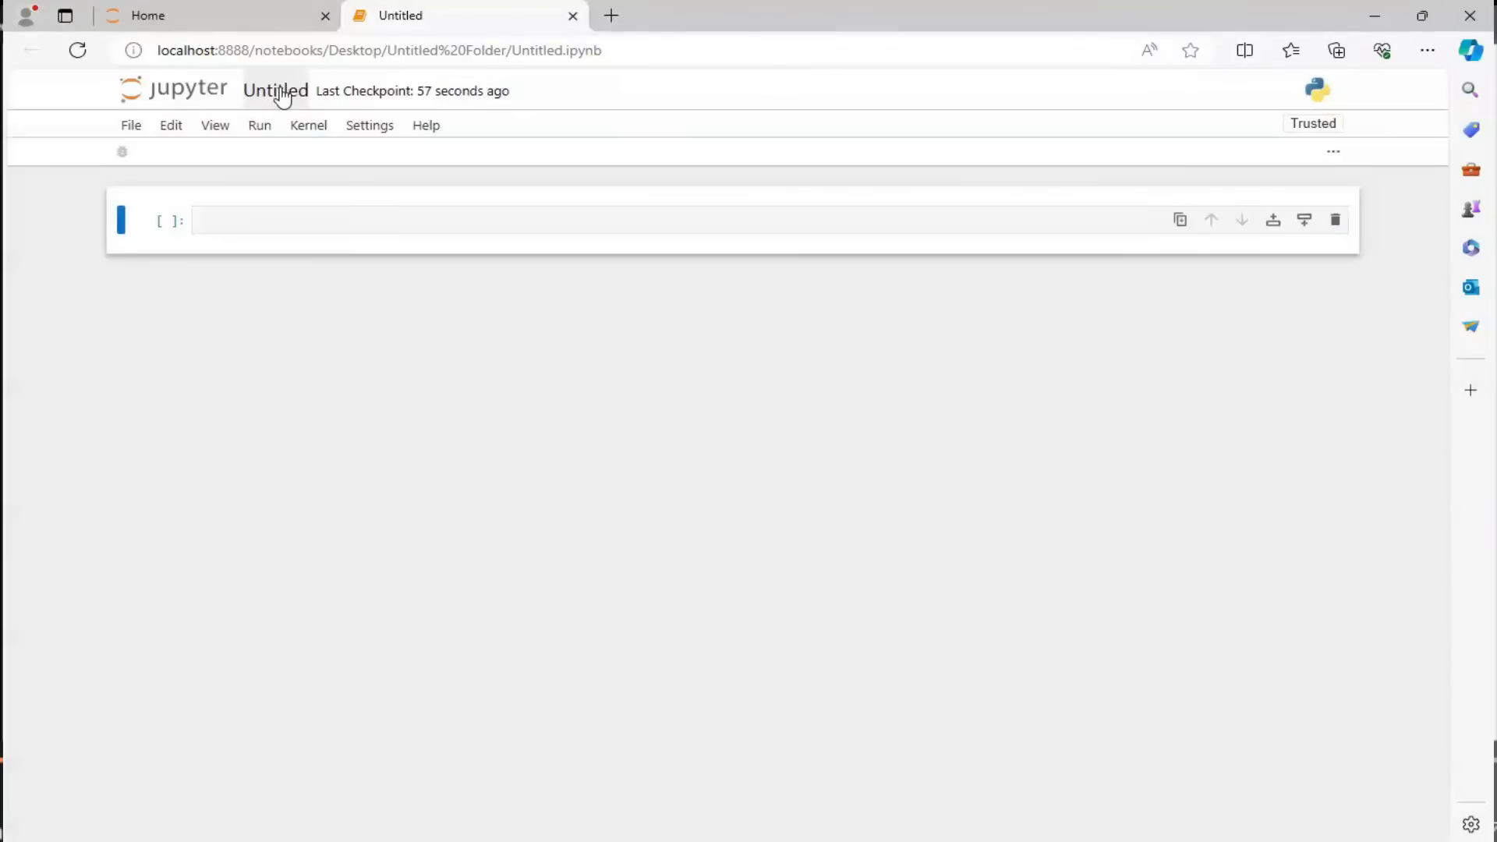
Step: Rename the untitled notebook as Demo.ipynb
click(279, 89)
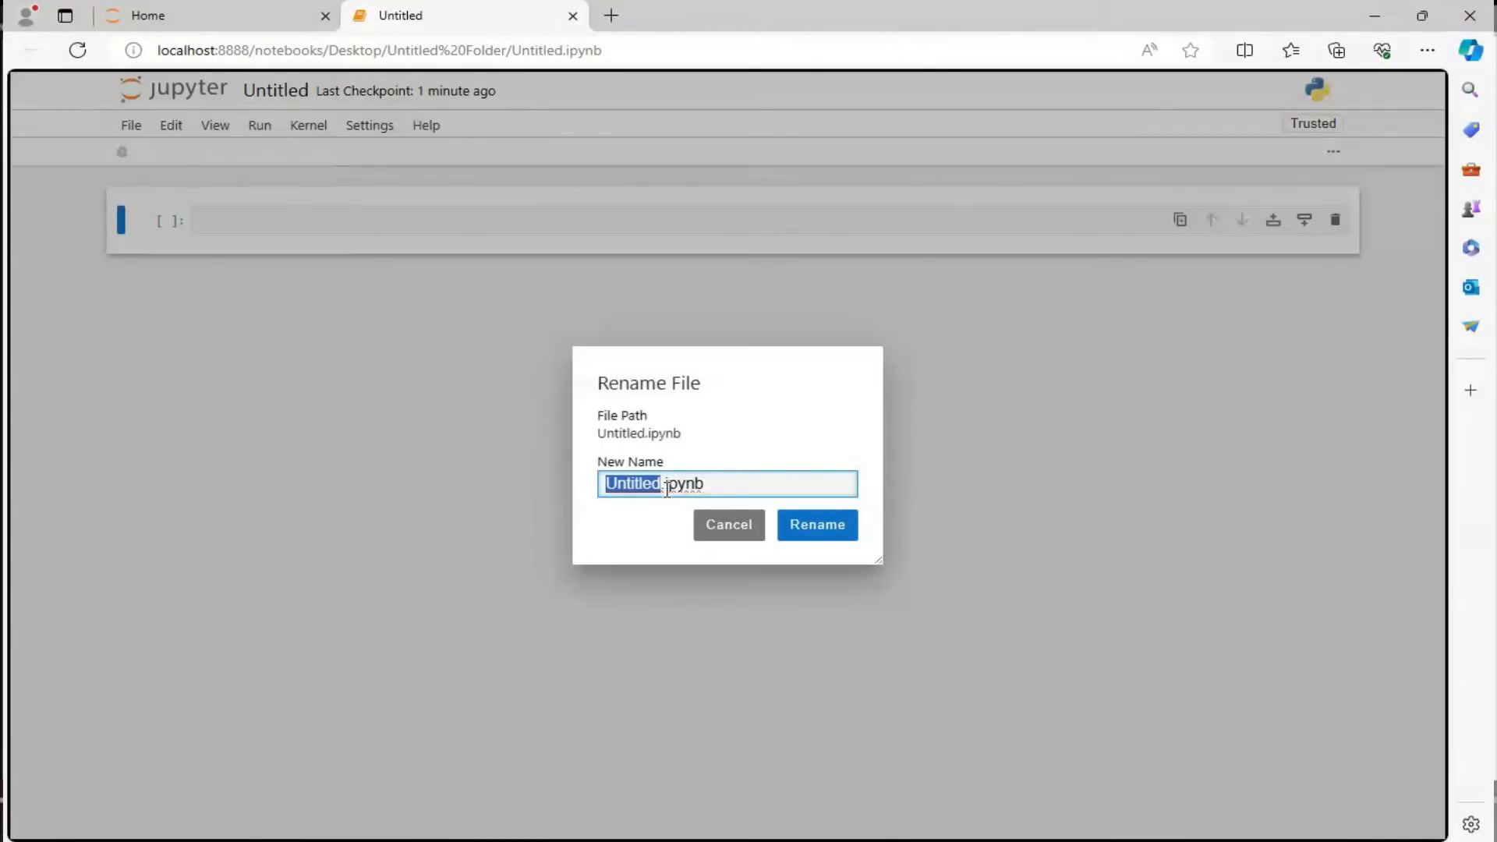
text(Demo)
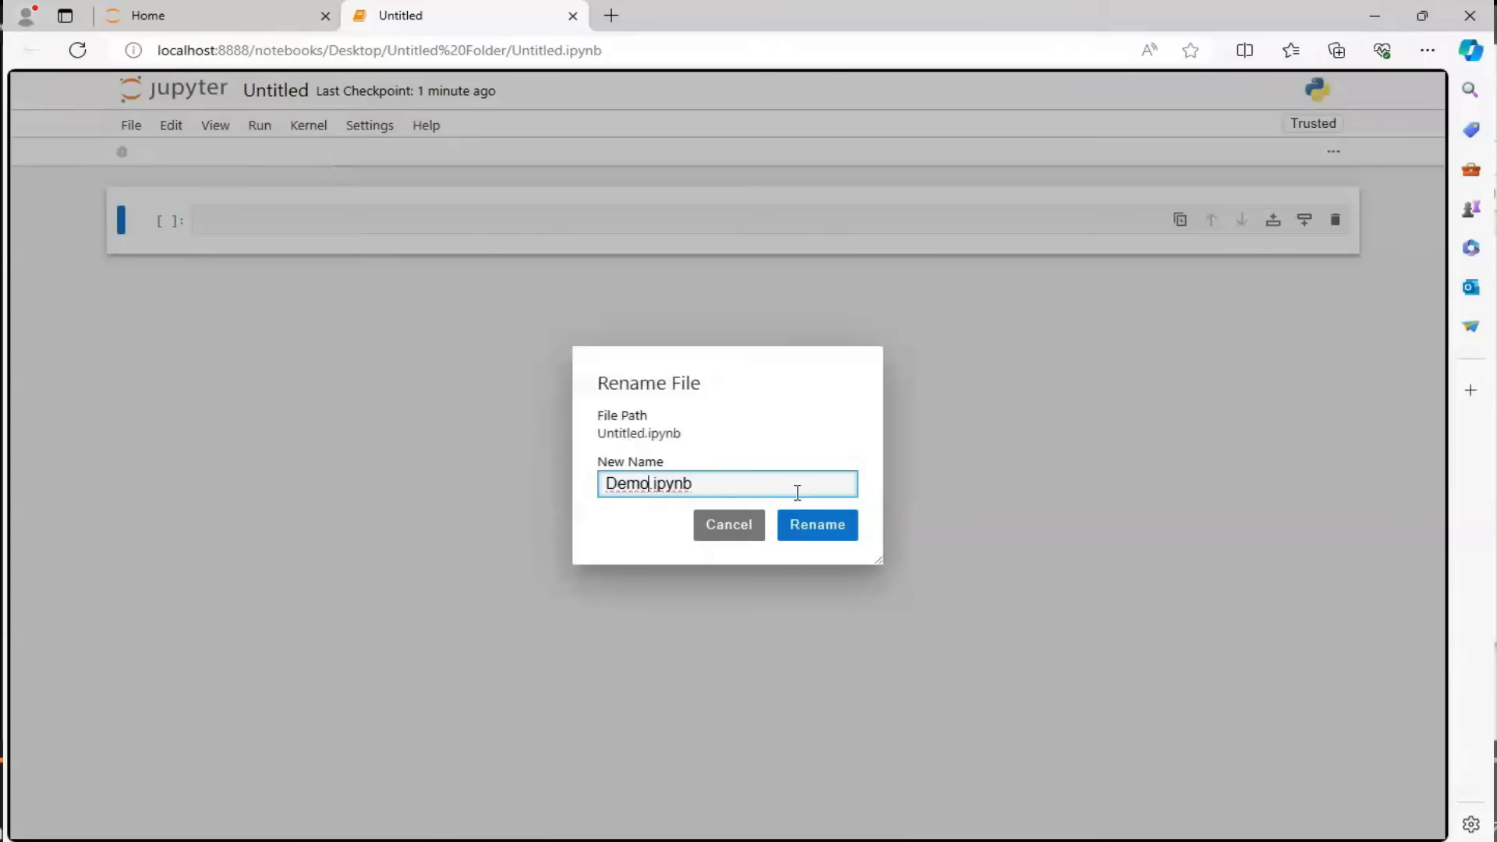
click(807, 514)
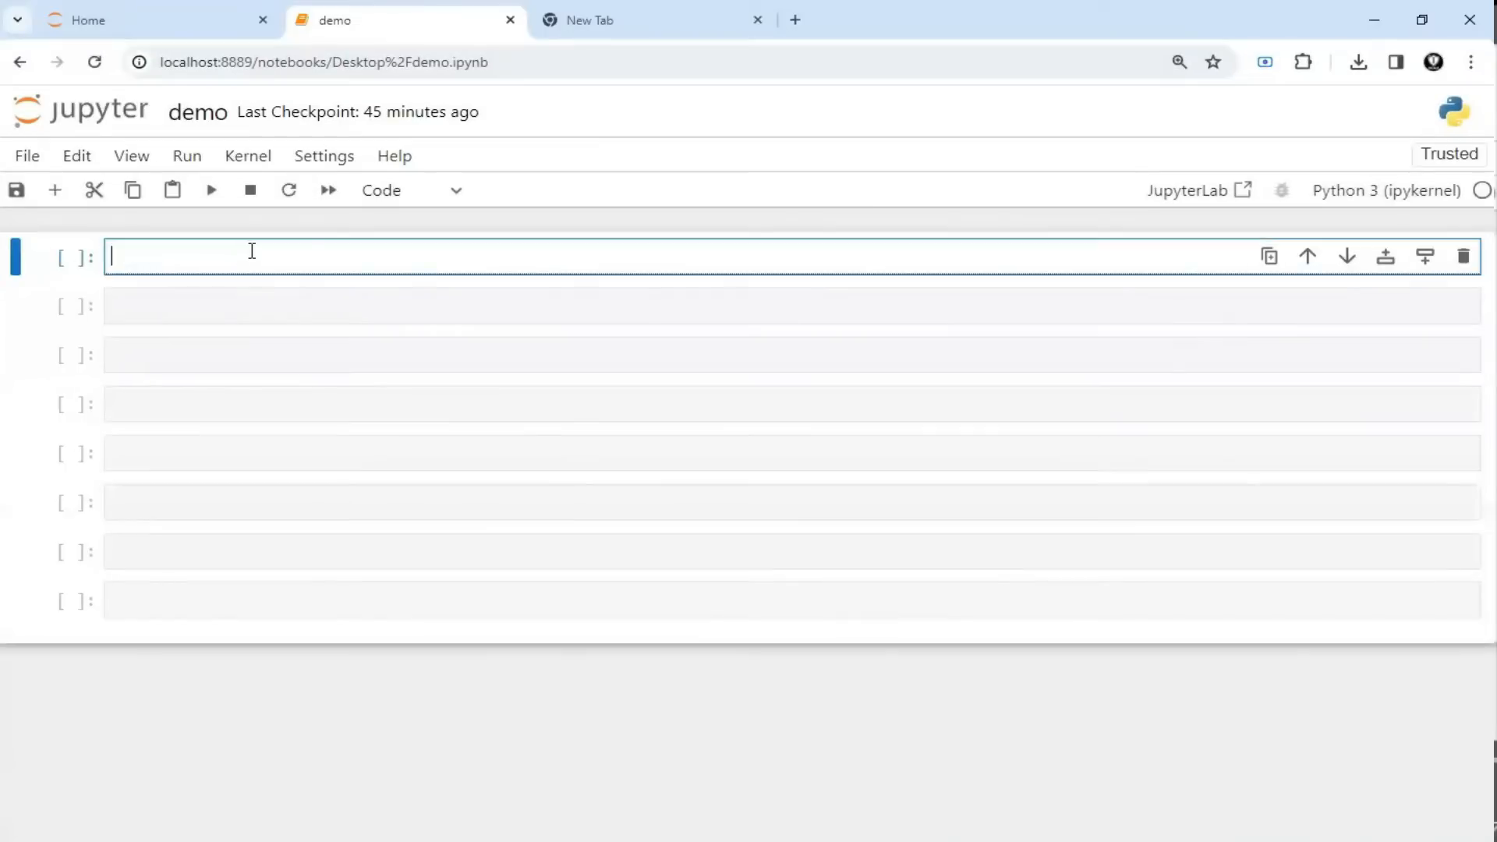
Step: Enter "this is my first class" in the first cell, make it a Markdown cell and run it
text(this si)
key(BackSpace)
key(BackSpace)
text(is my first class)
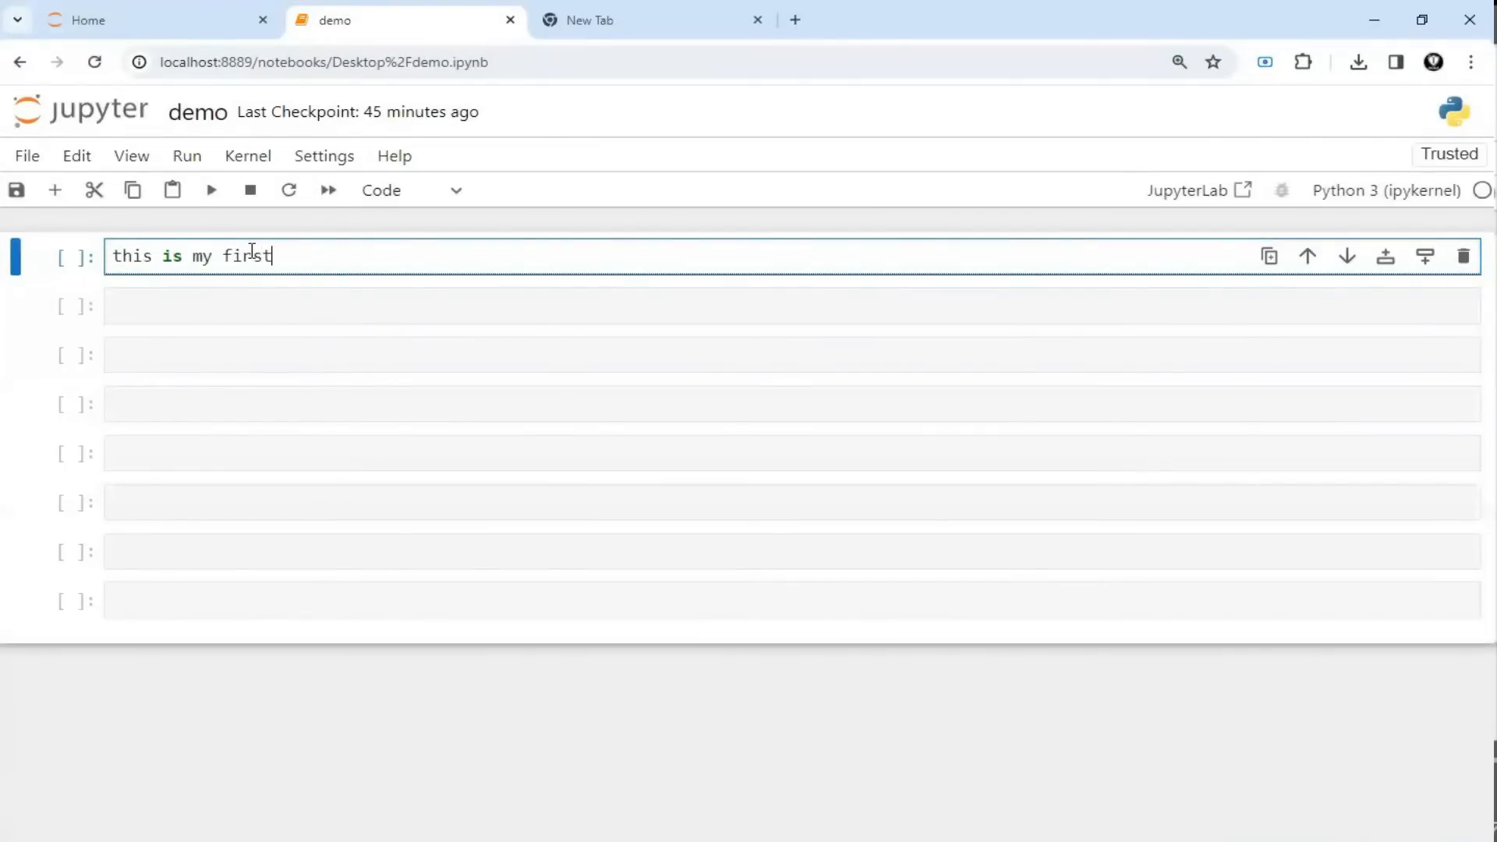
click(401, 194)
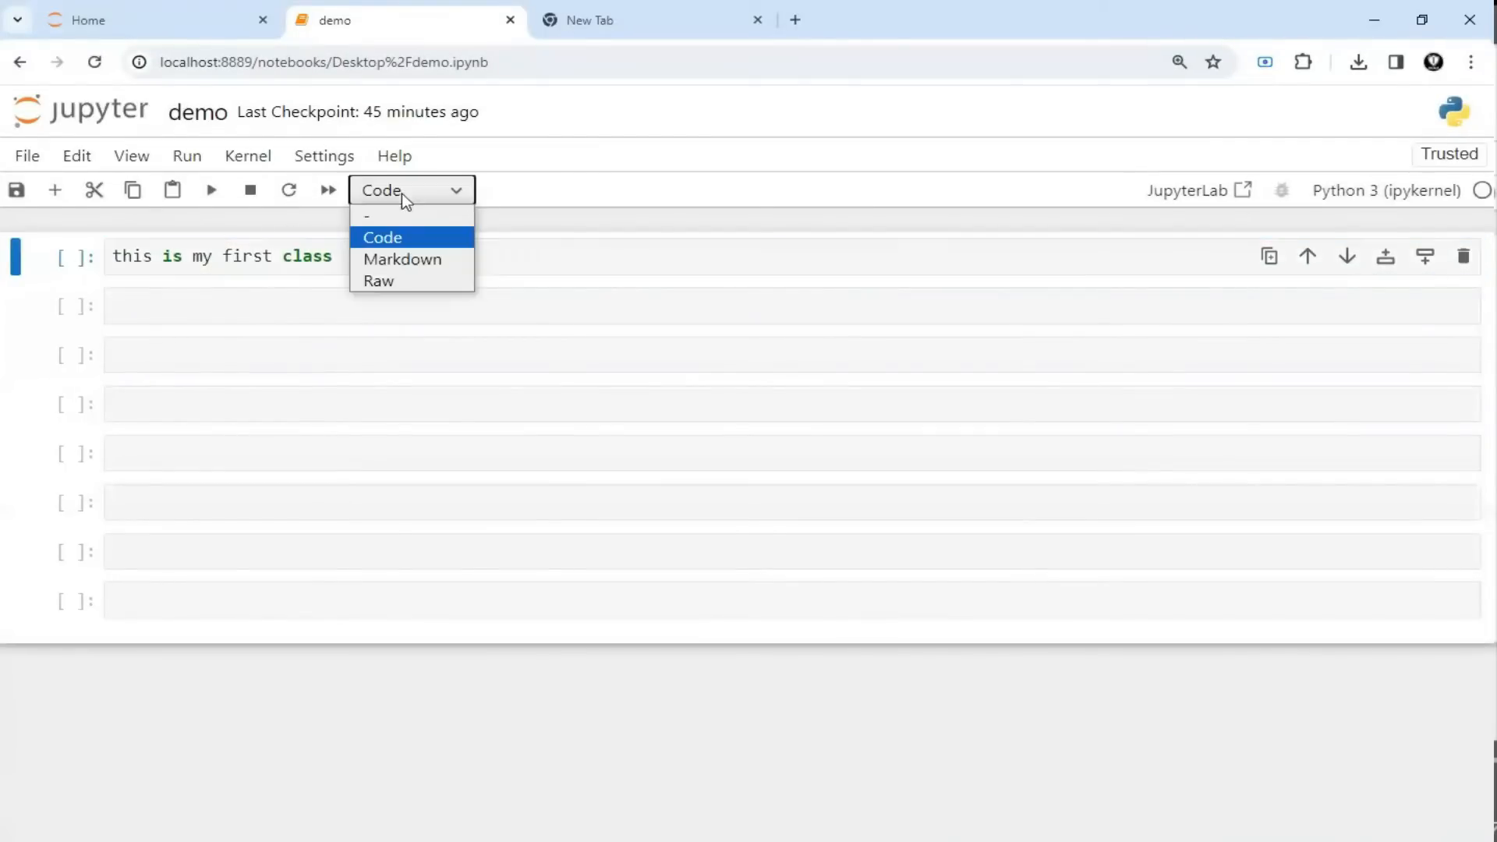
click(398, 260)
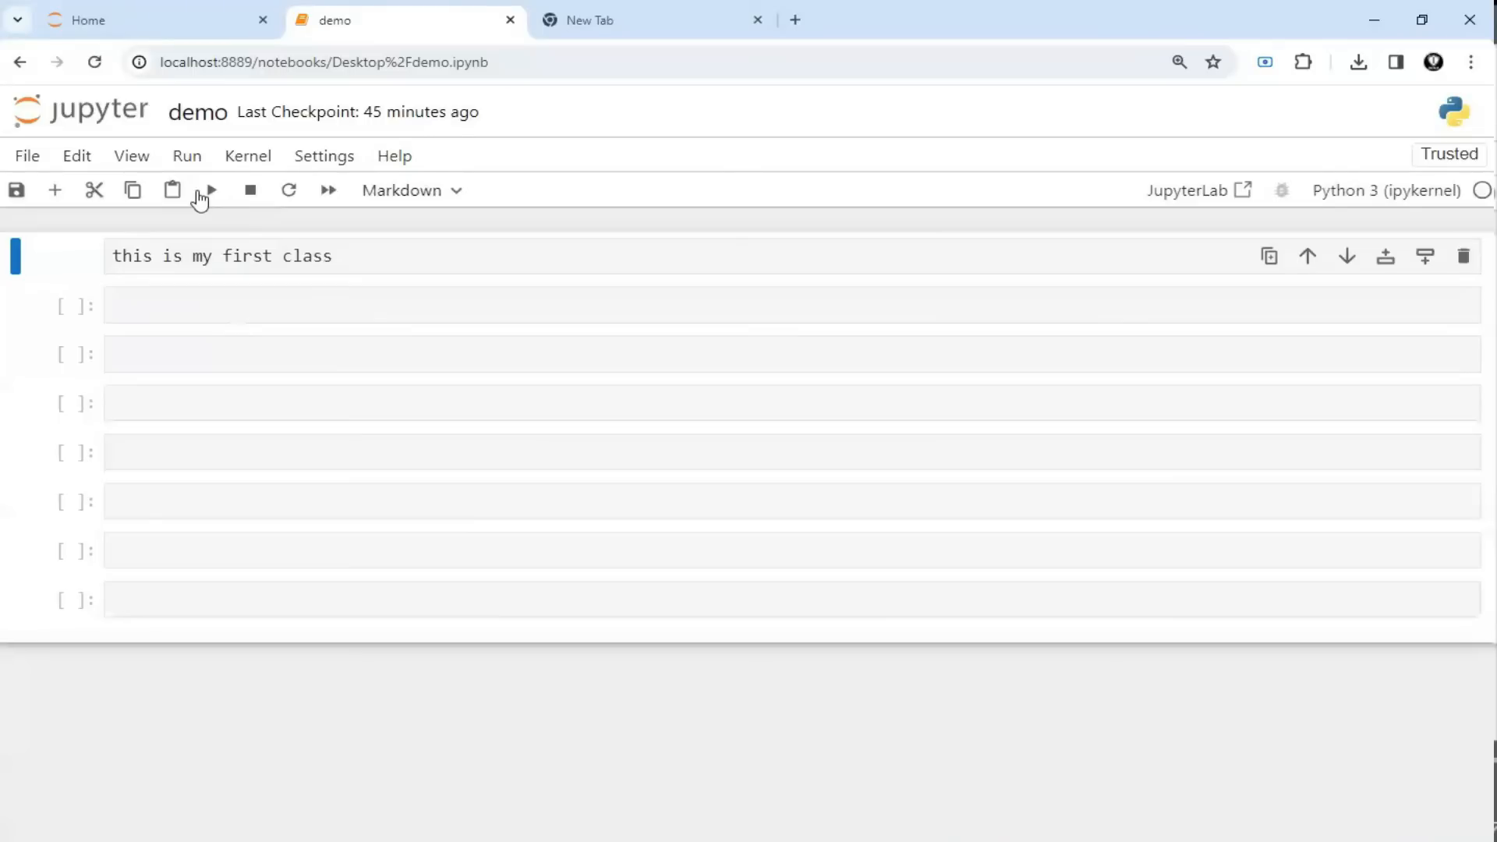
click(204, 192)
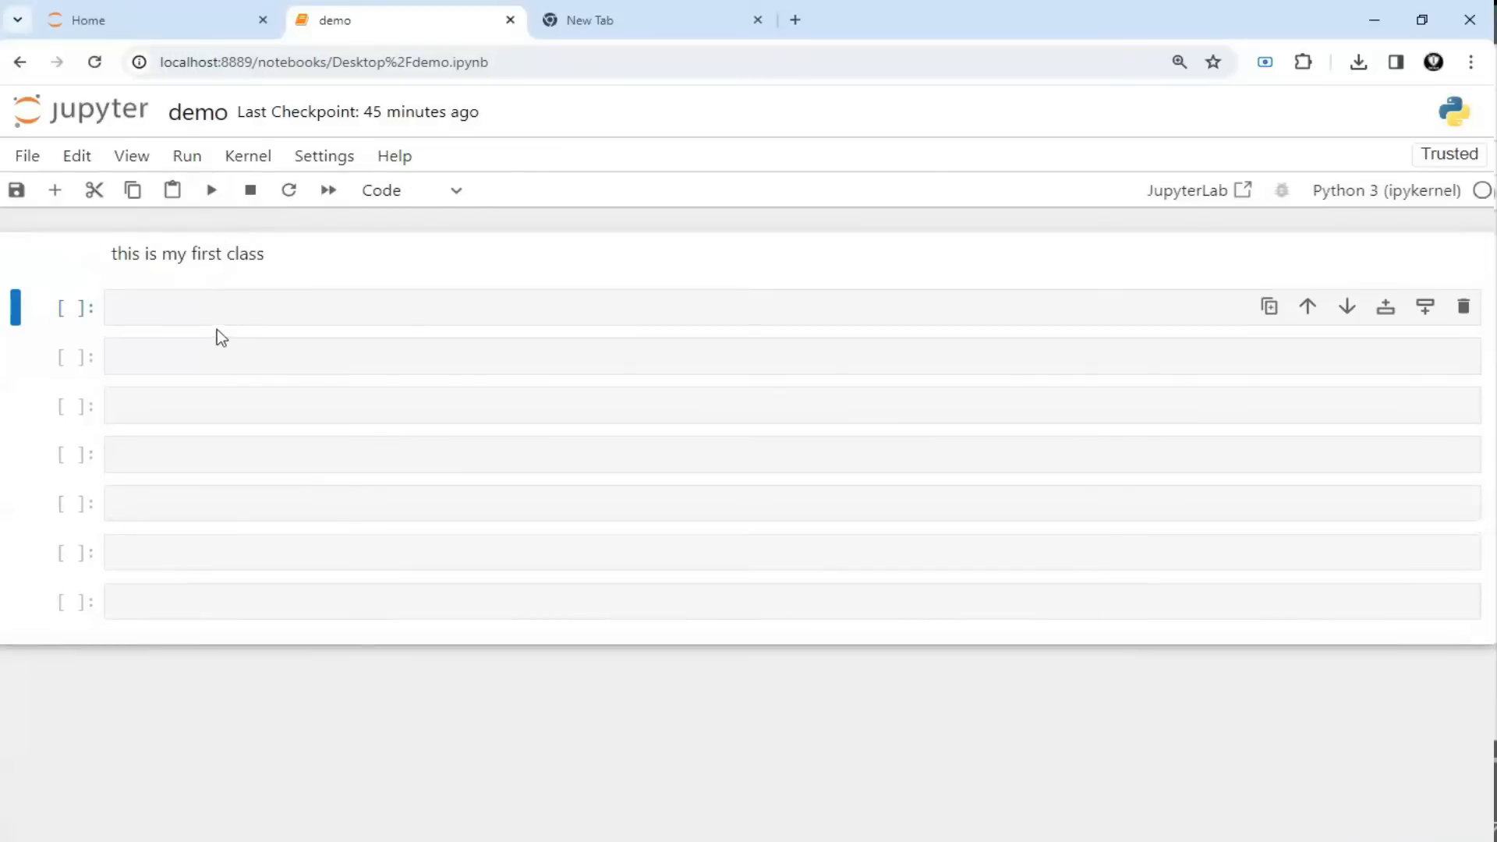
Step: Enter print("this is my first class") in the empty code cell below the Markdown text and run it
click(200, 319)
text(pri)
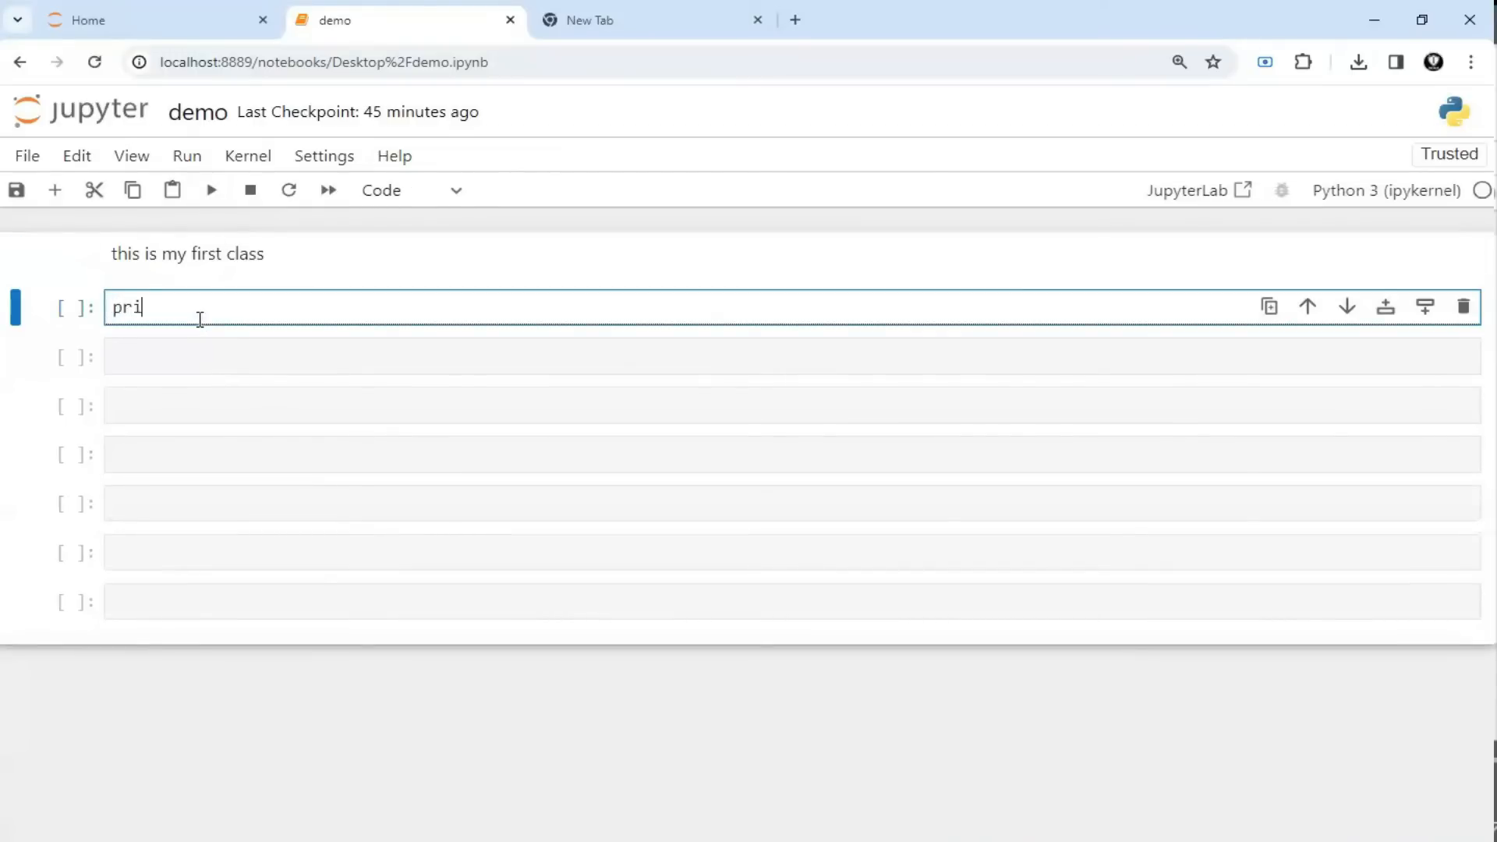
text(nt("this is my fir)
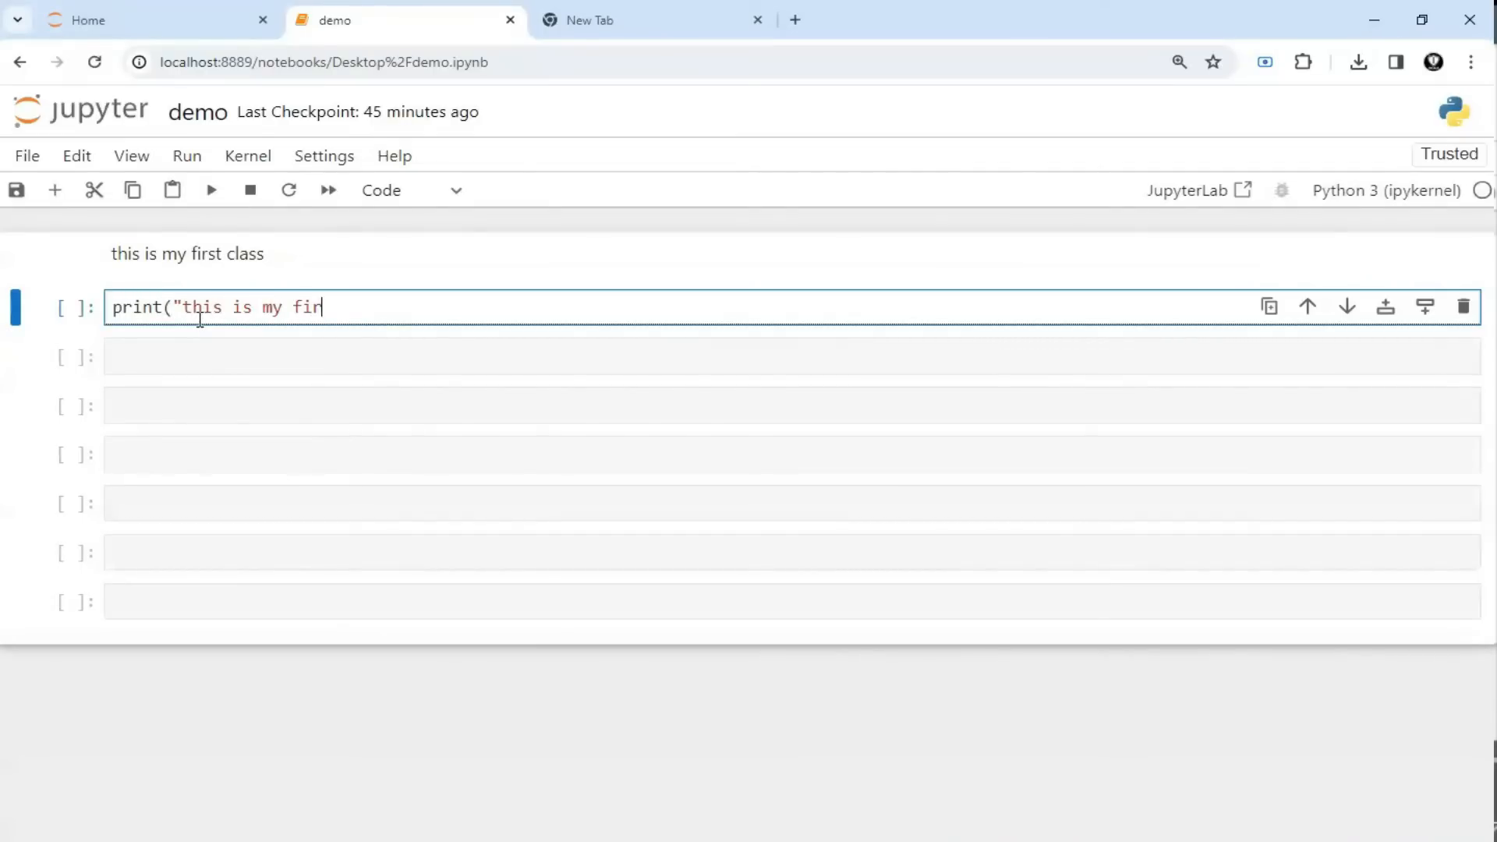
text(st class"))
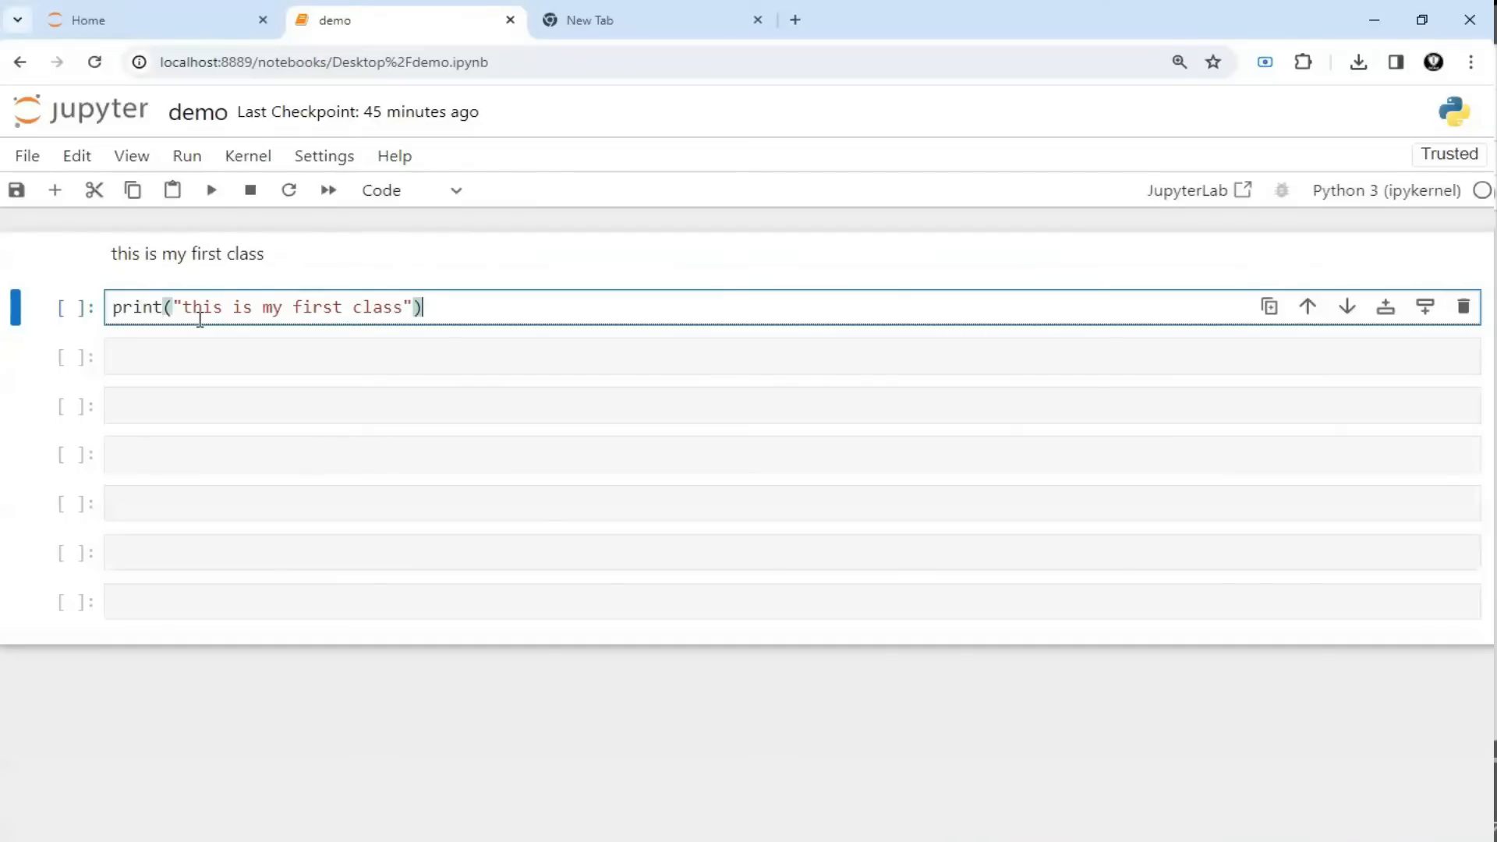
key(shift+Return)
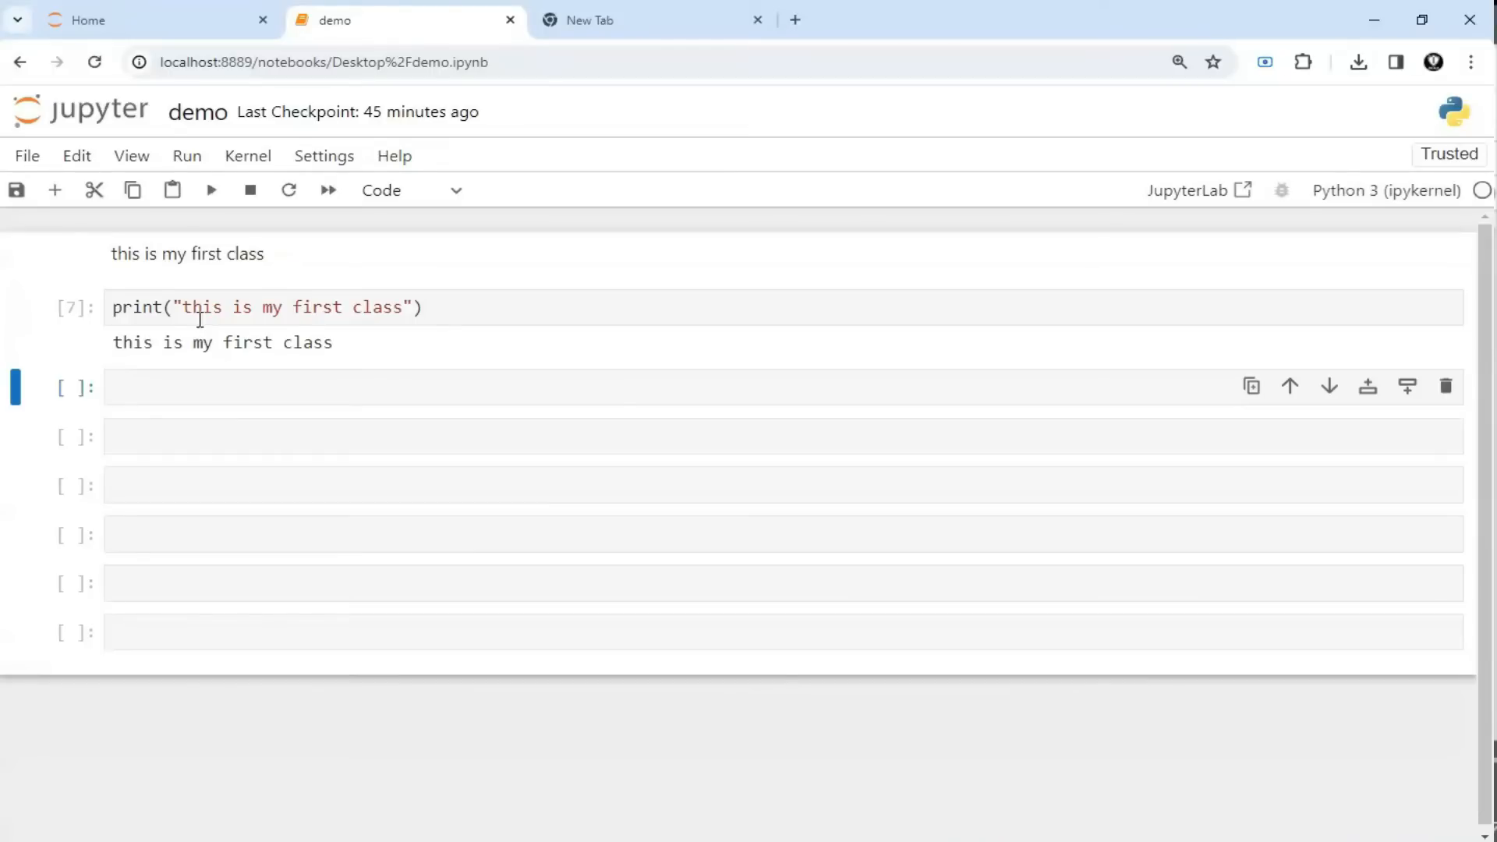
Step: Enter "this is my first class" in the cell below the print output, make it a Raw cell and run it
click(212, 389)
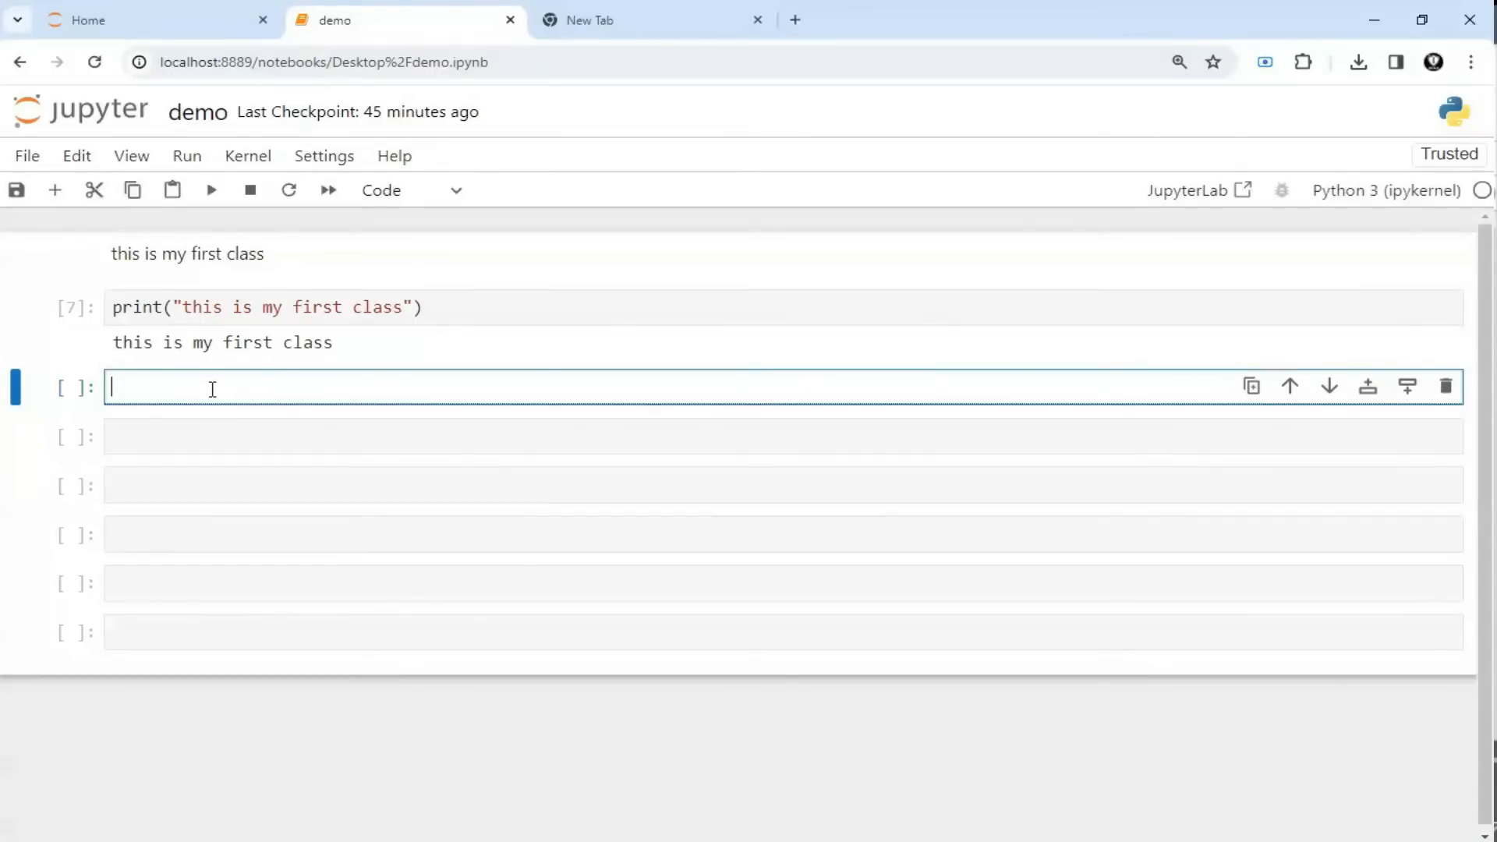
text(this is my first c)
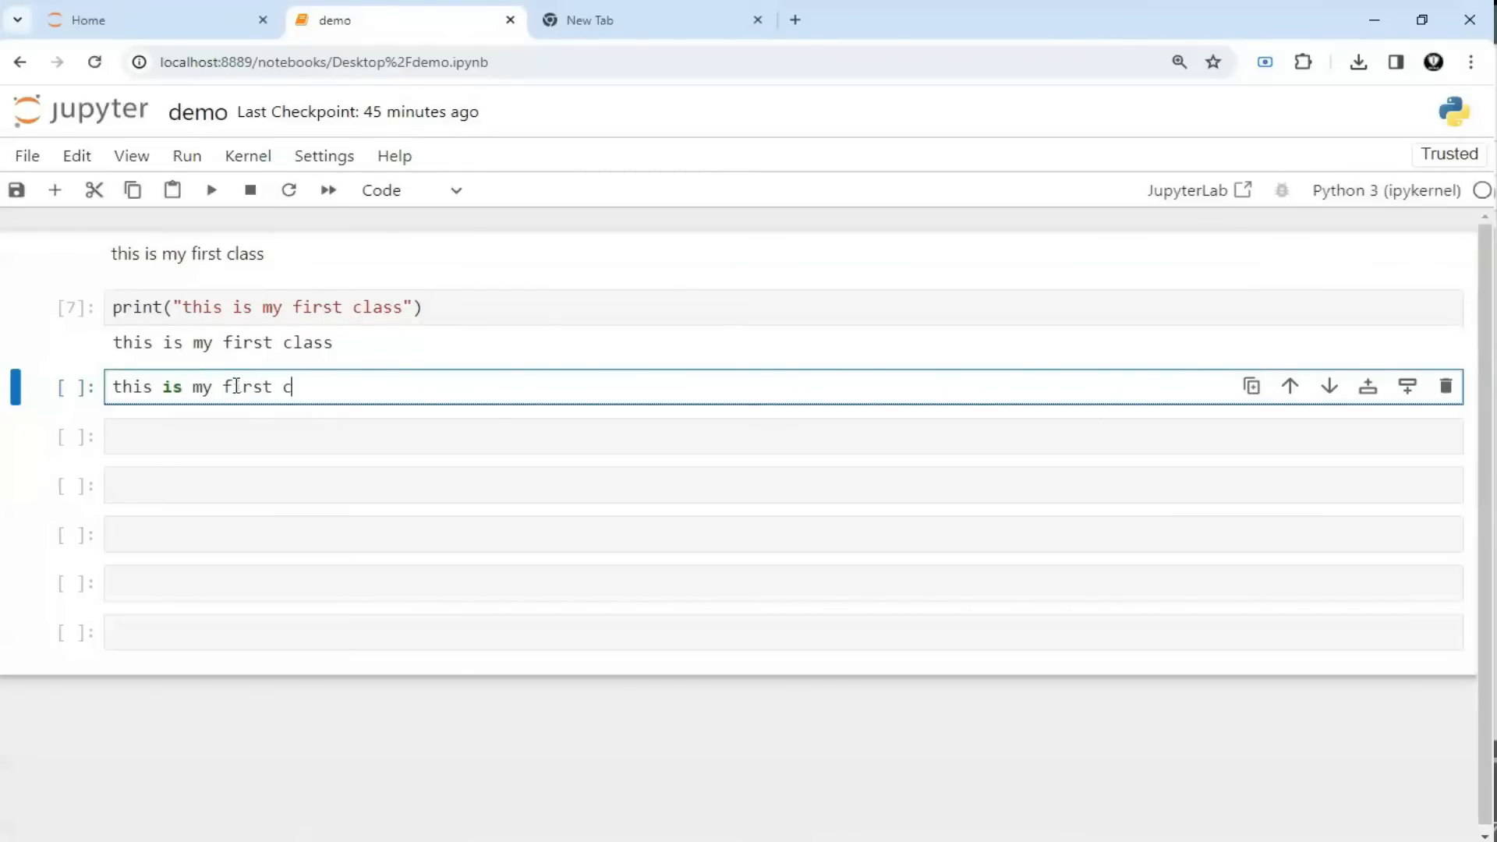
text(lass)
click(411, 192)
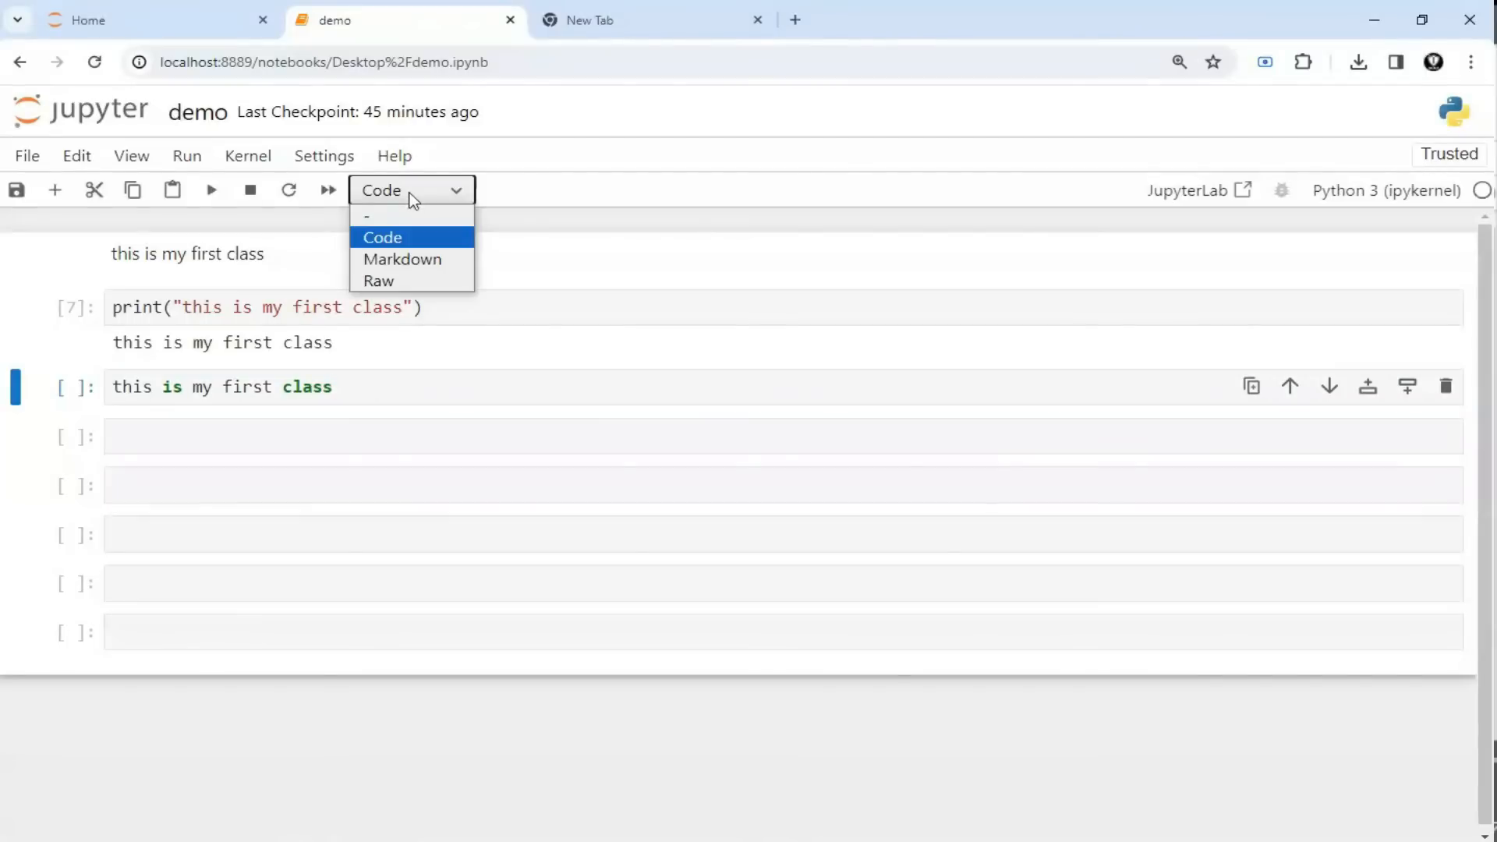
click(398, 282)
click(212, 190)
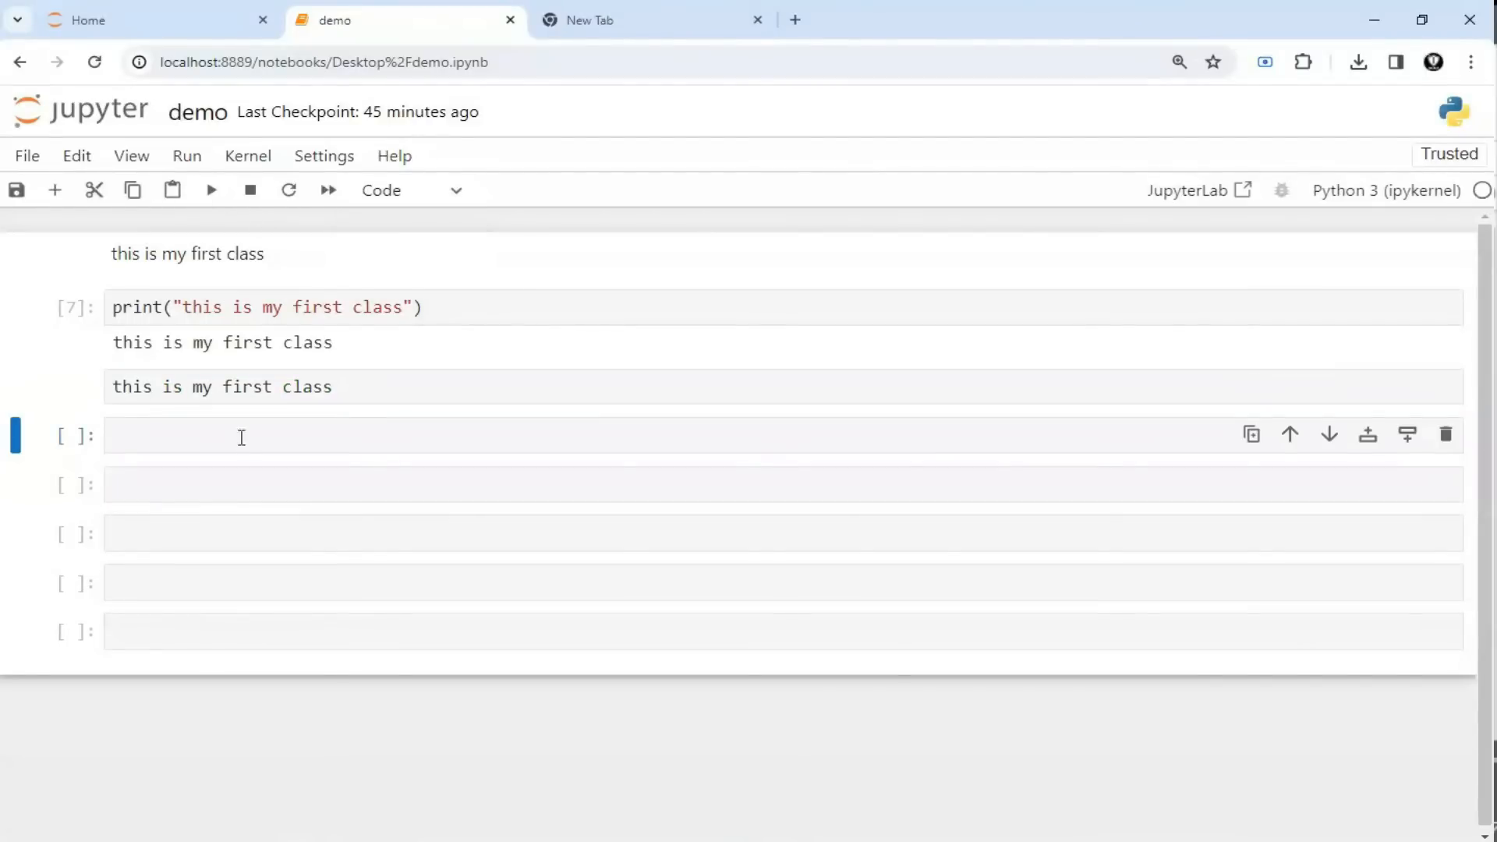
click(229, 439)
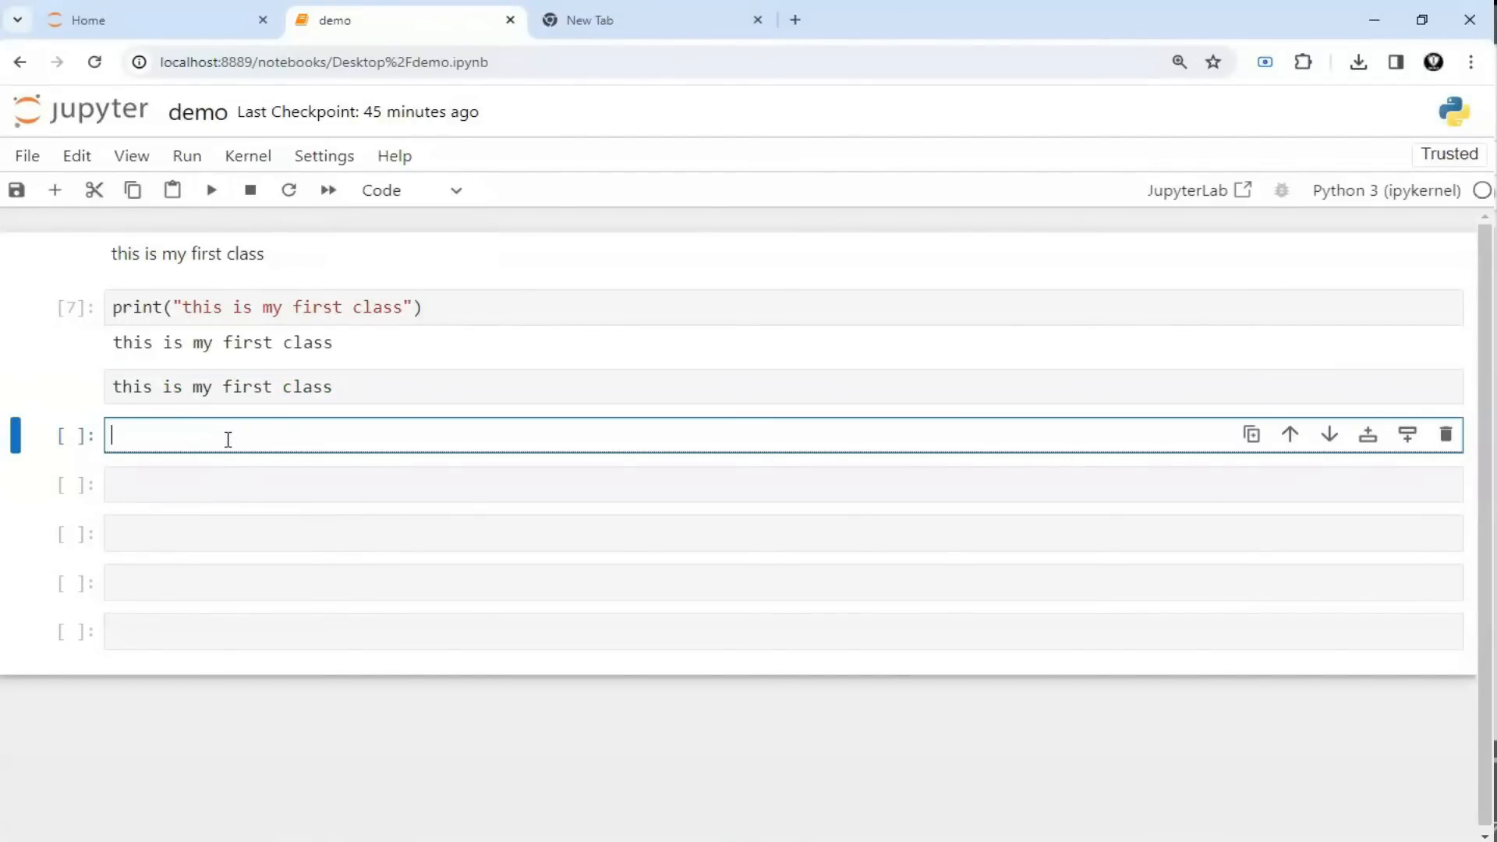
text(this si my first class)
click(411, 190)
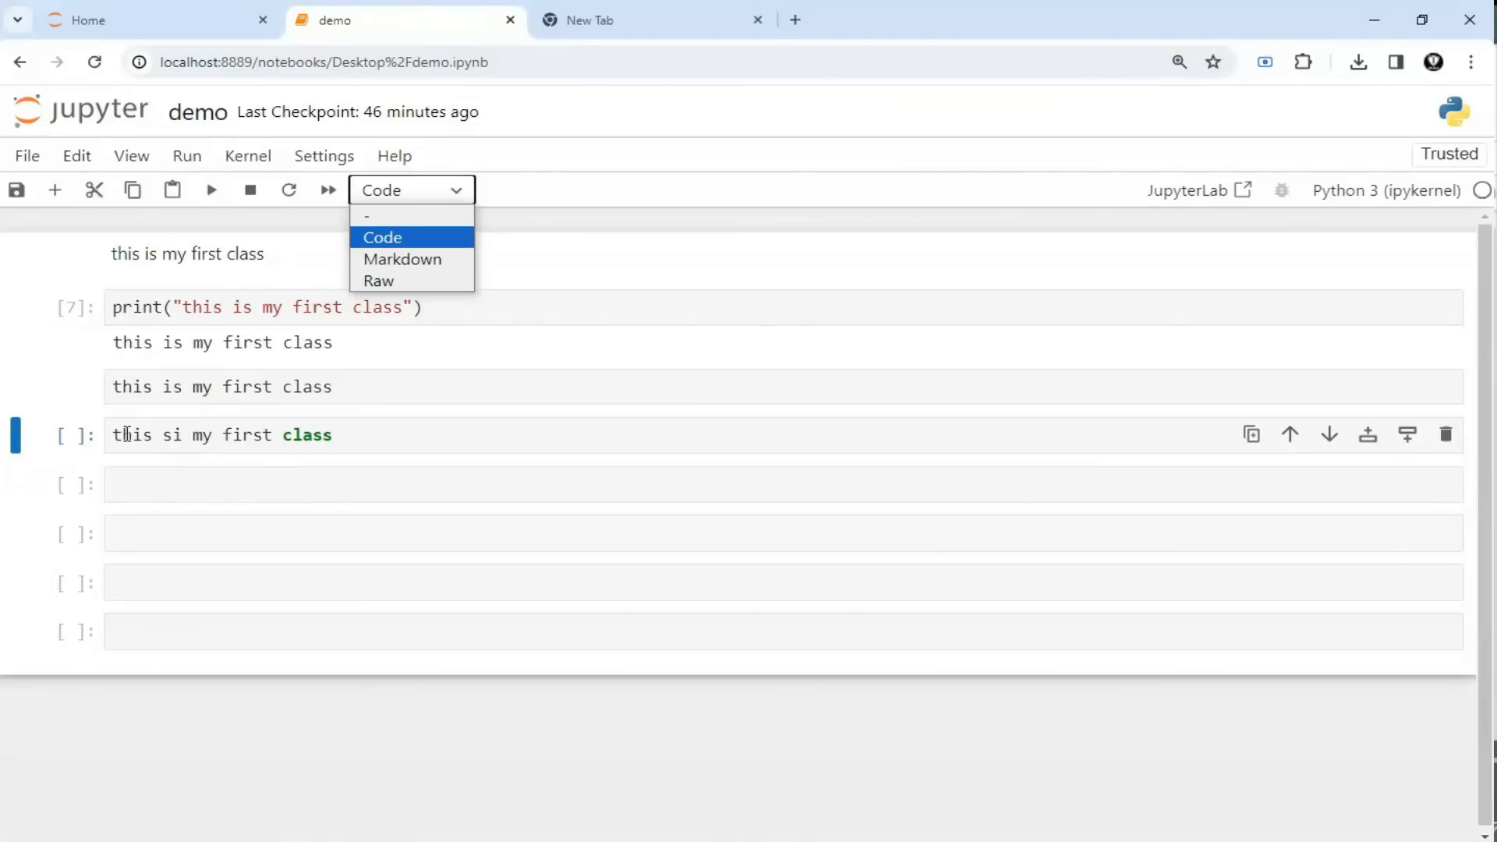
click(124, 434)
key(ctrl+a)
key(BackSpace)
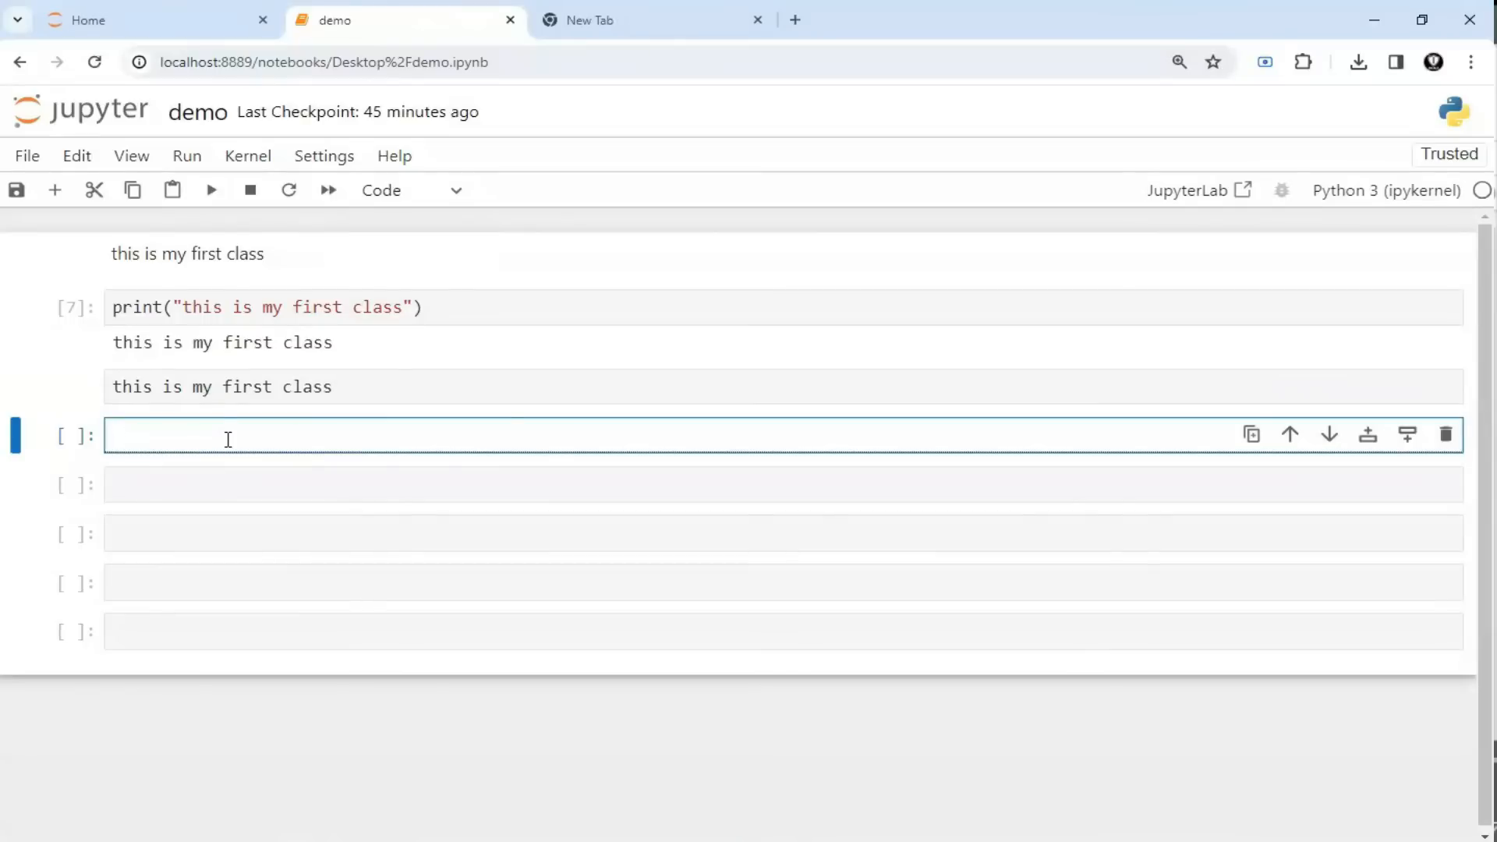
Step: Enter the comment "# this is my first class" in the code cell below the Raw cell and run it
text(this si my first class)
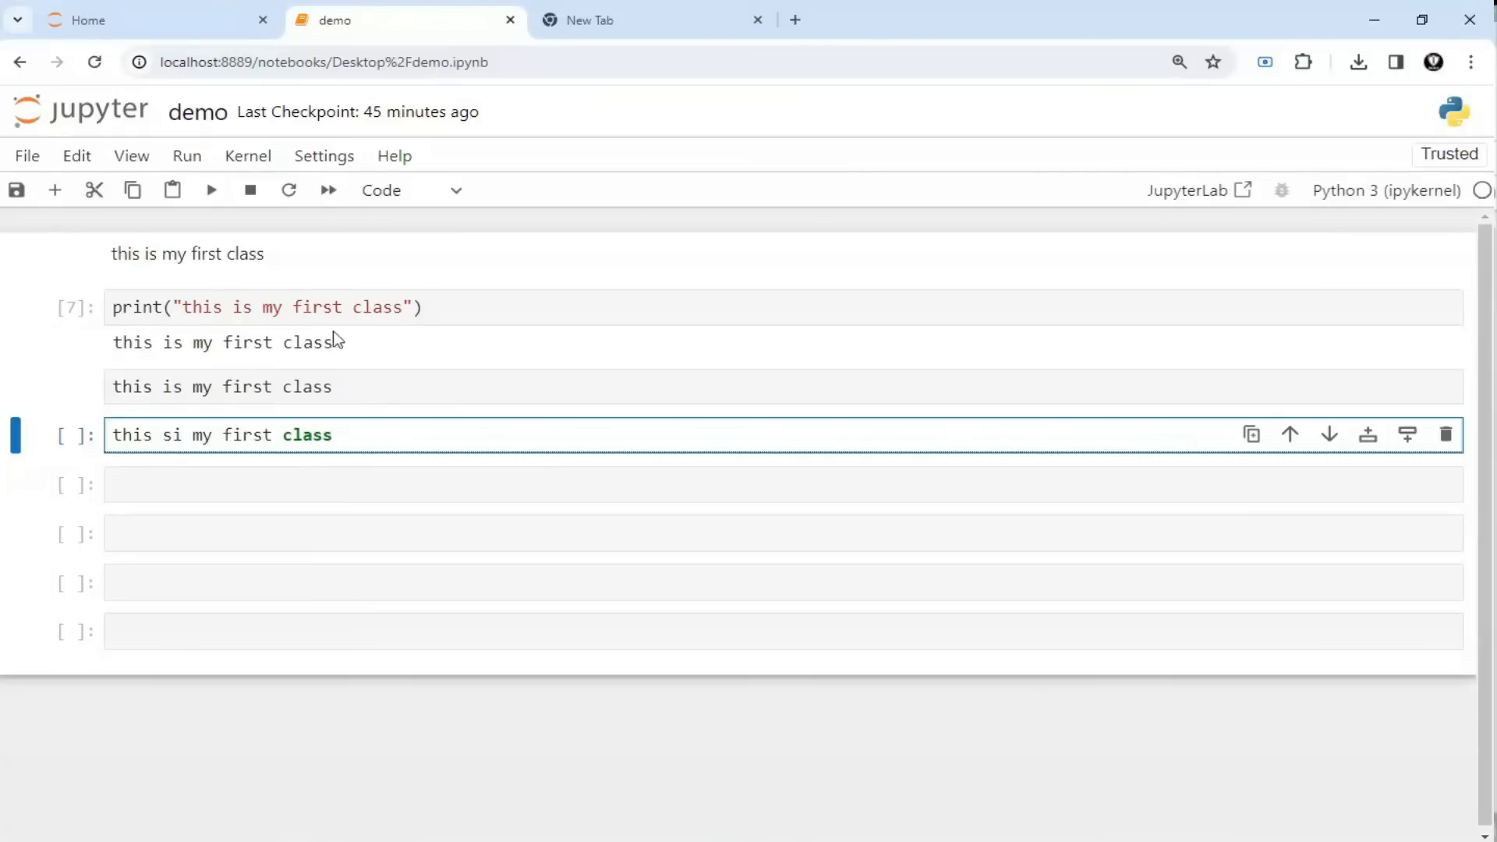
double_click(181, 437)
key(BackSpace)
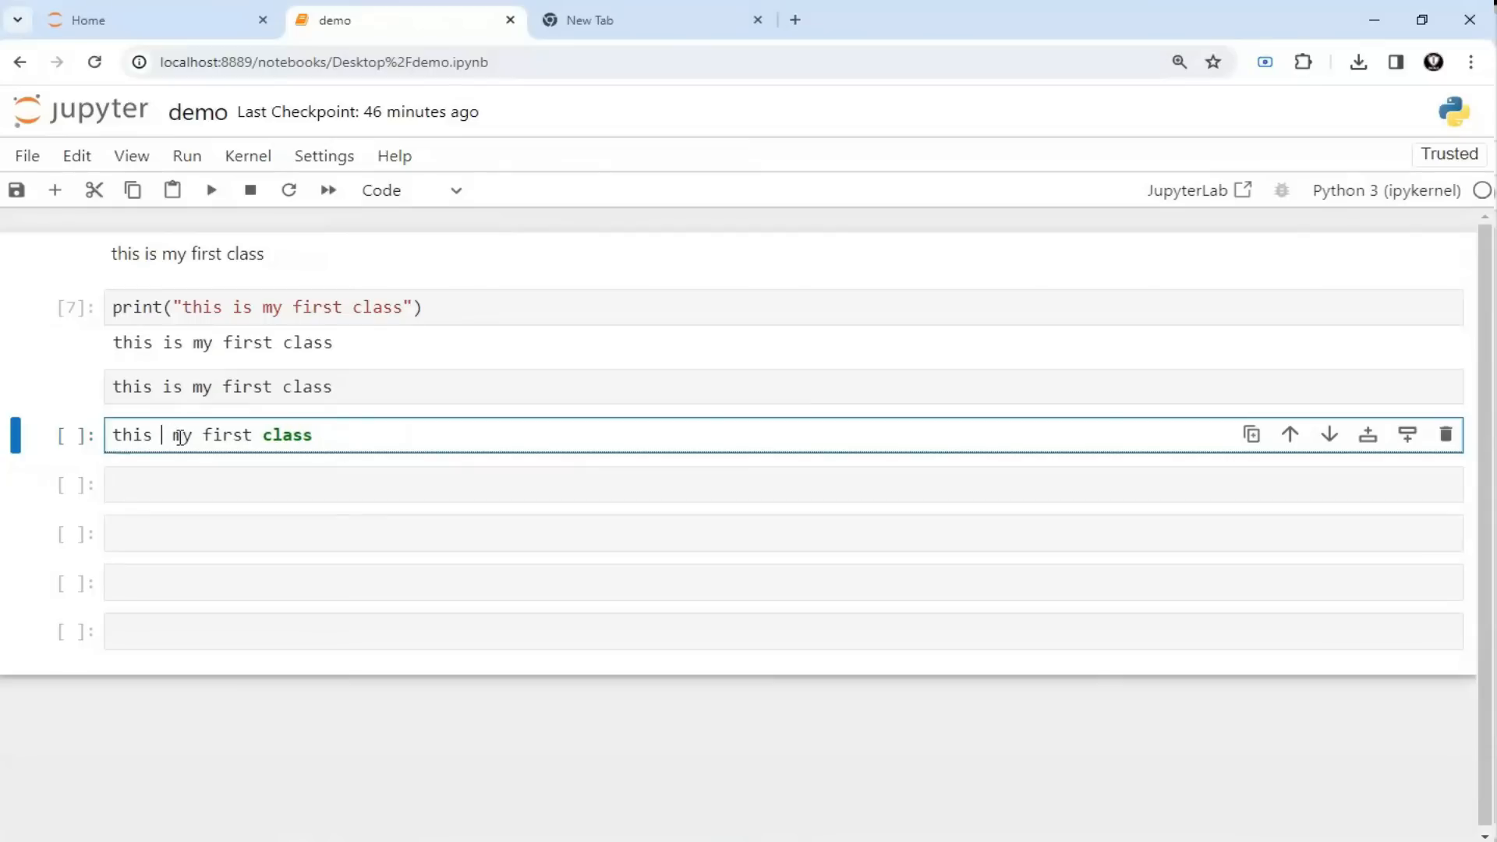
text(is)
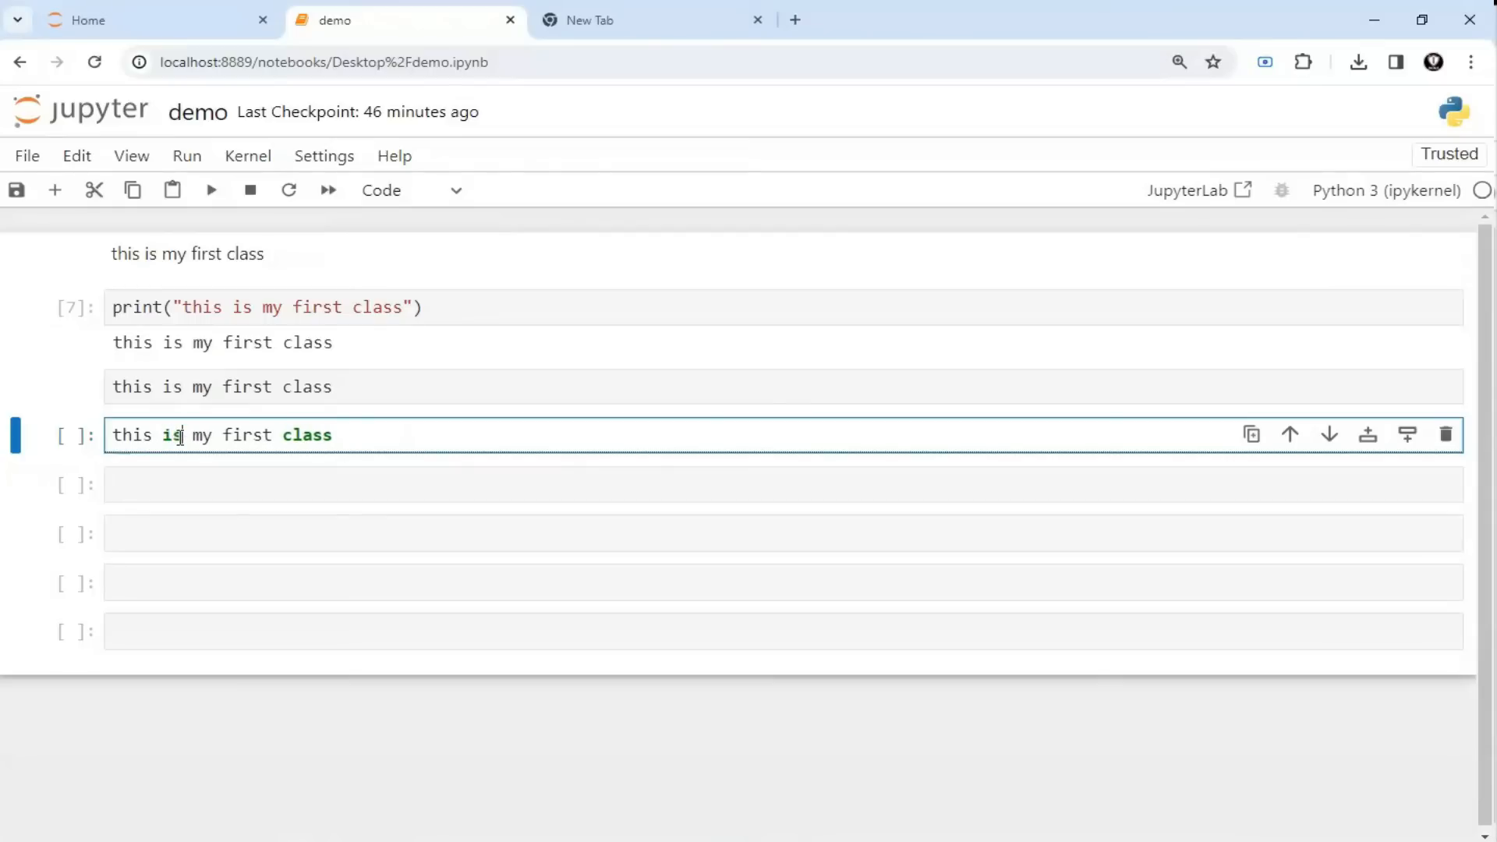
click(113, 435)
text(#)
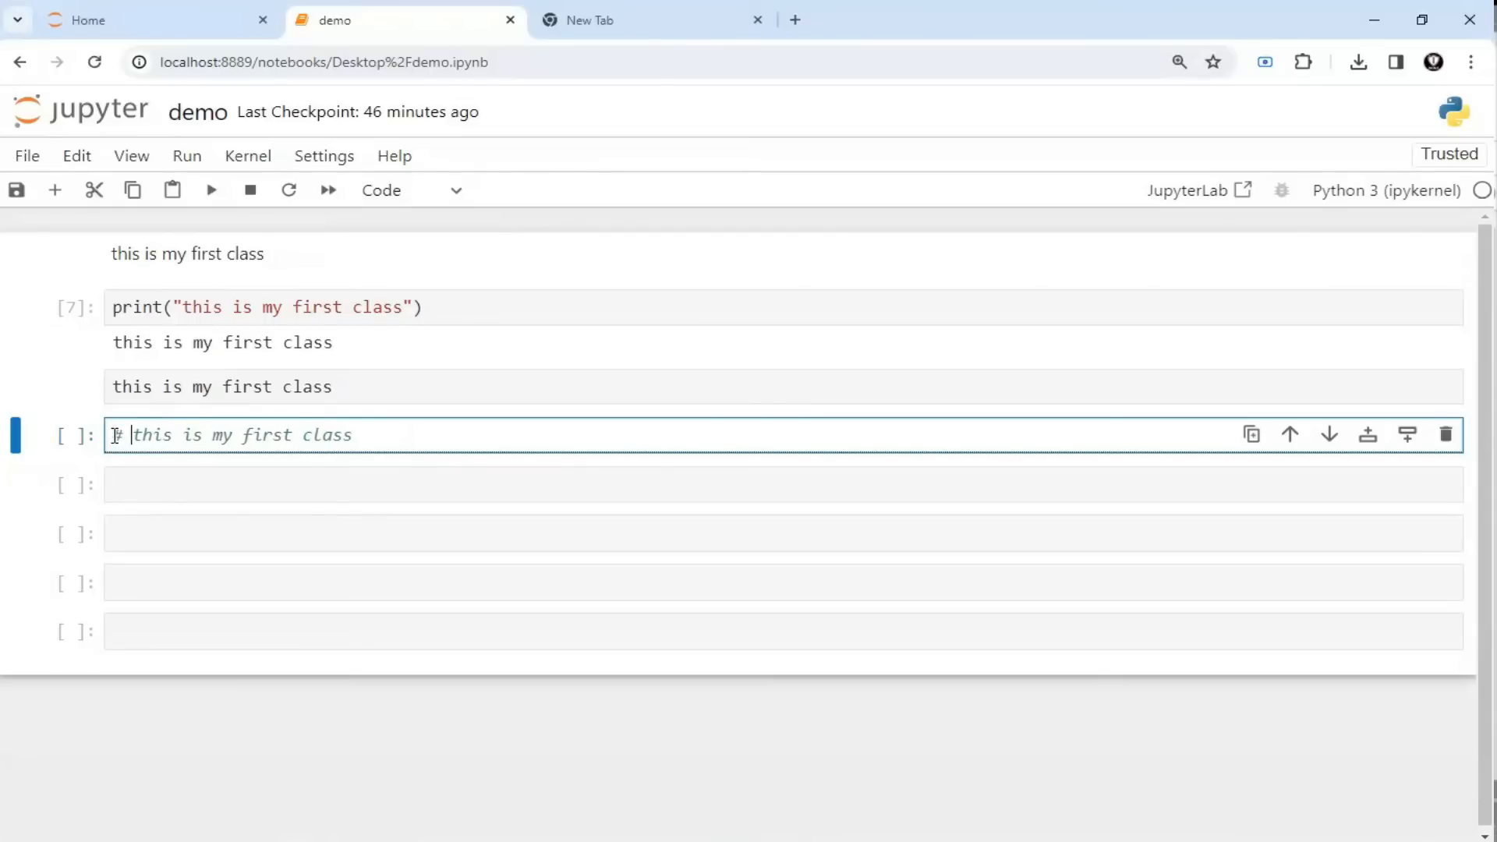
key(shift+Return)
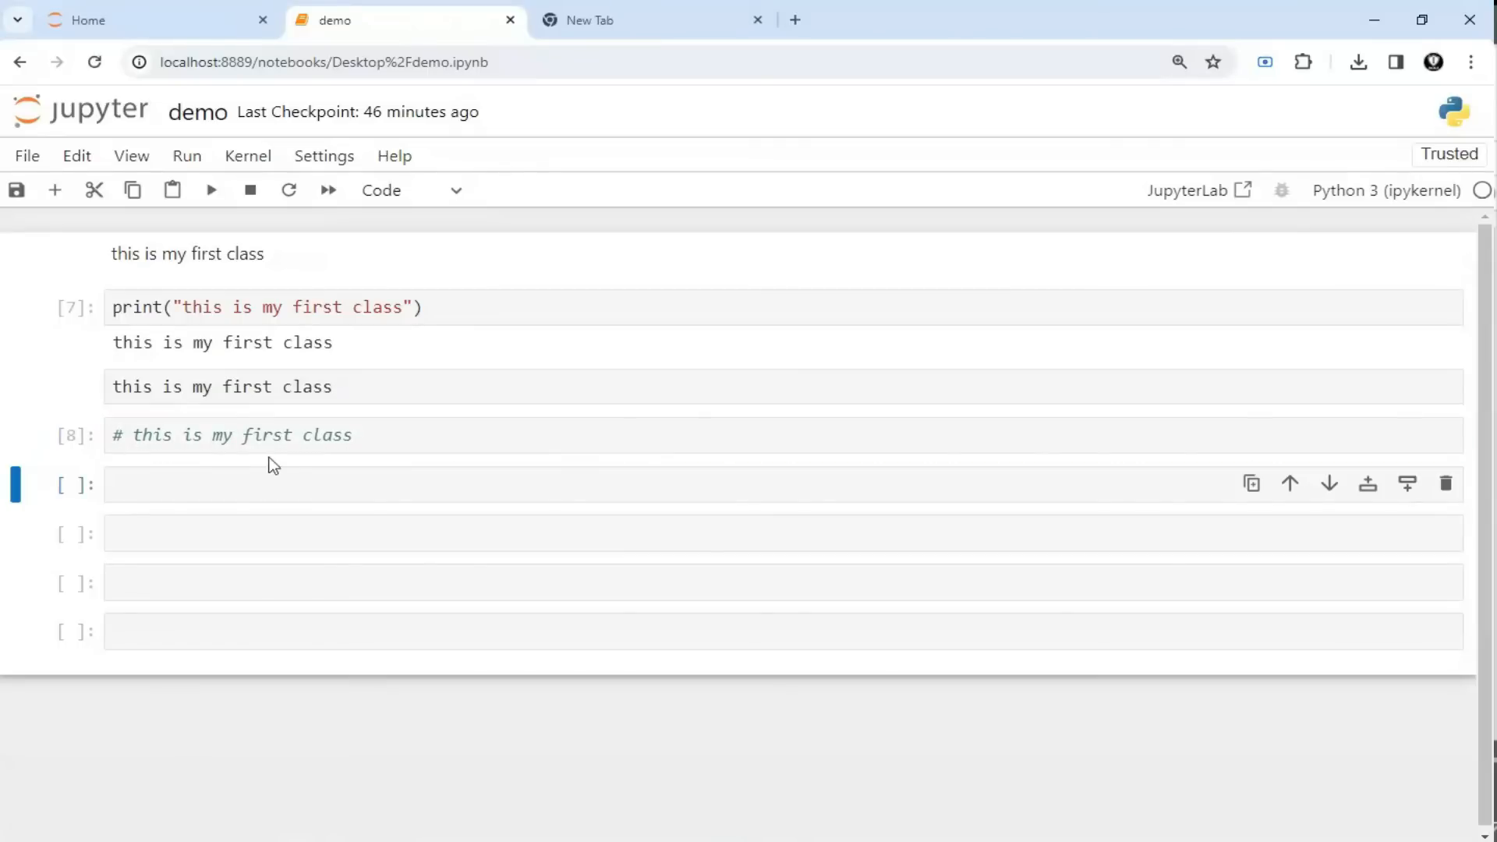
Step: Change the "# this is my first class" comment cell to Markdown and run it to render a heading
click(253, 436)
click(406, 191)
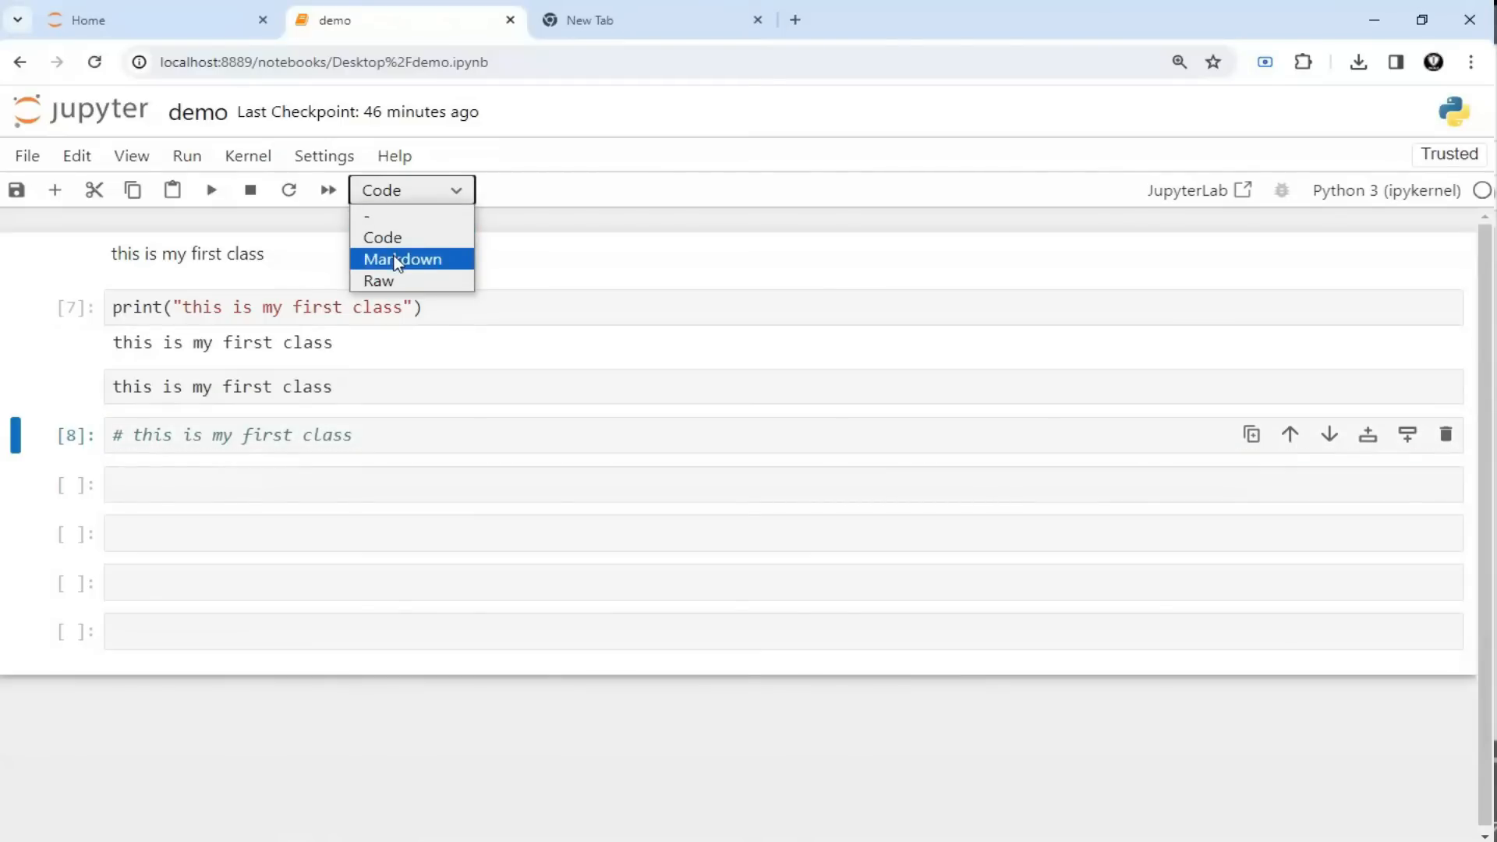
click(398, 260)
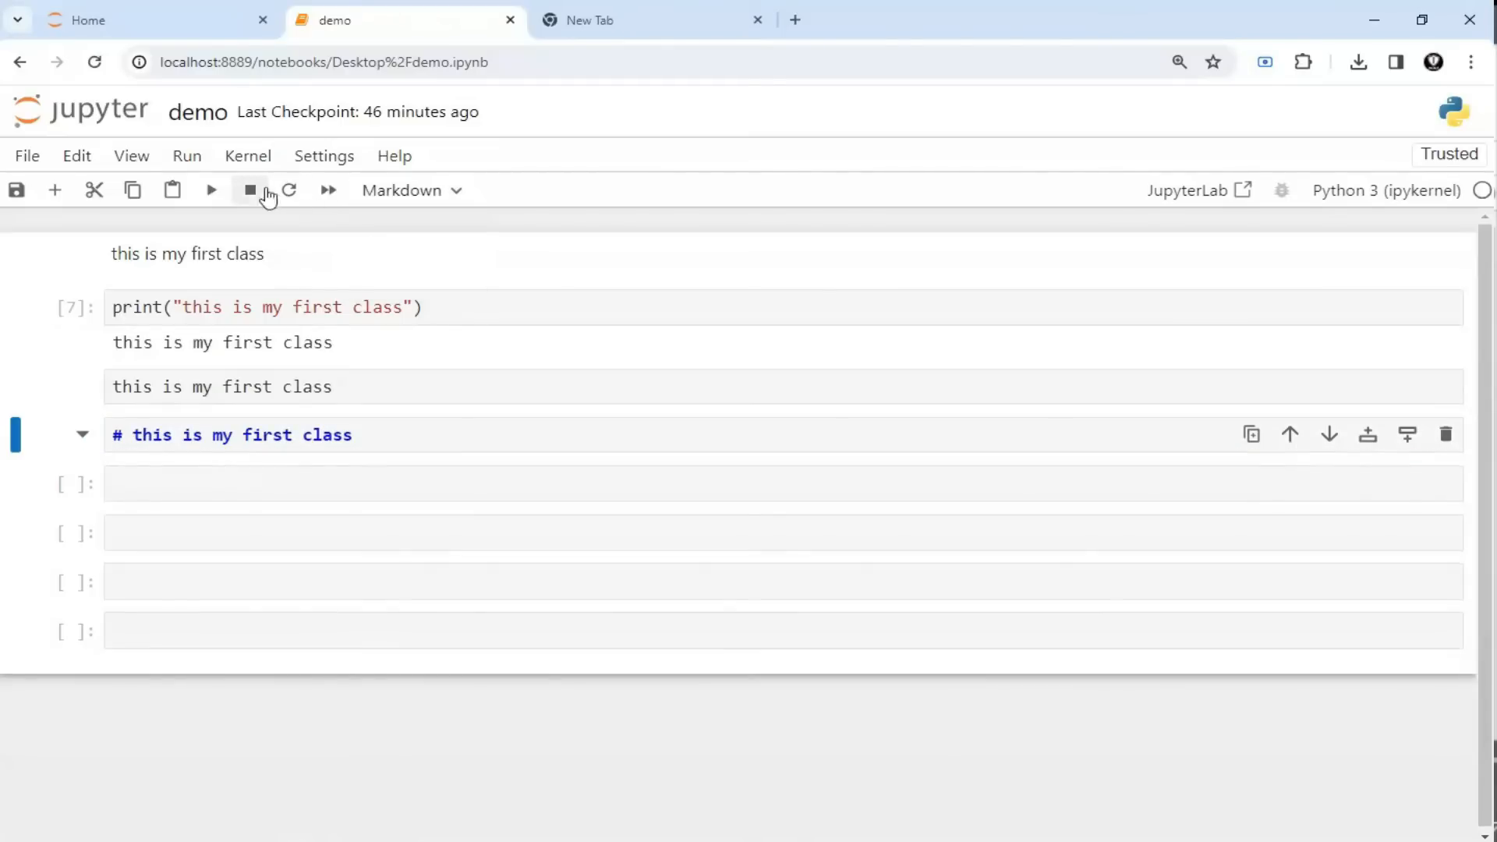
click(211, 190)
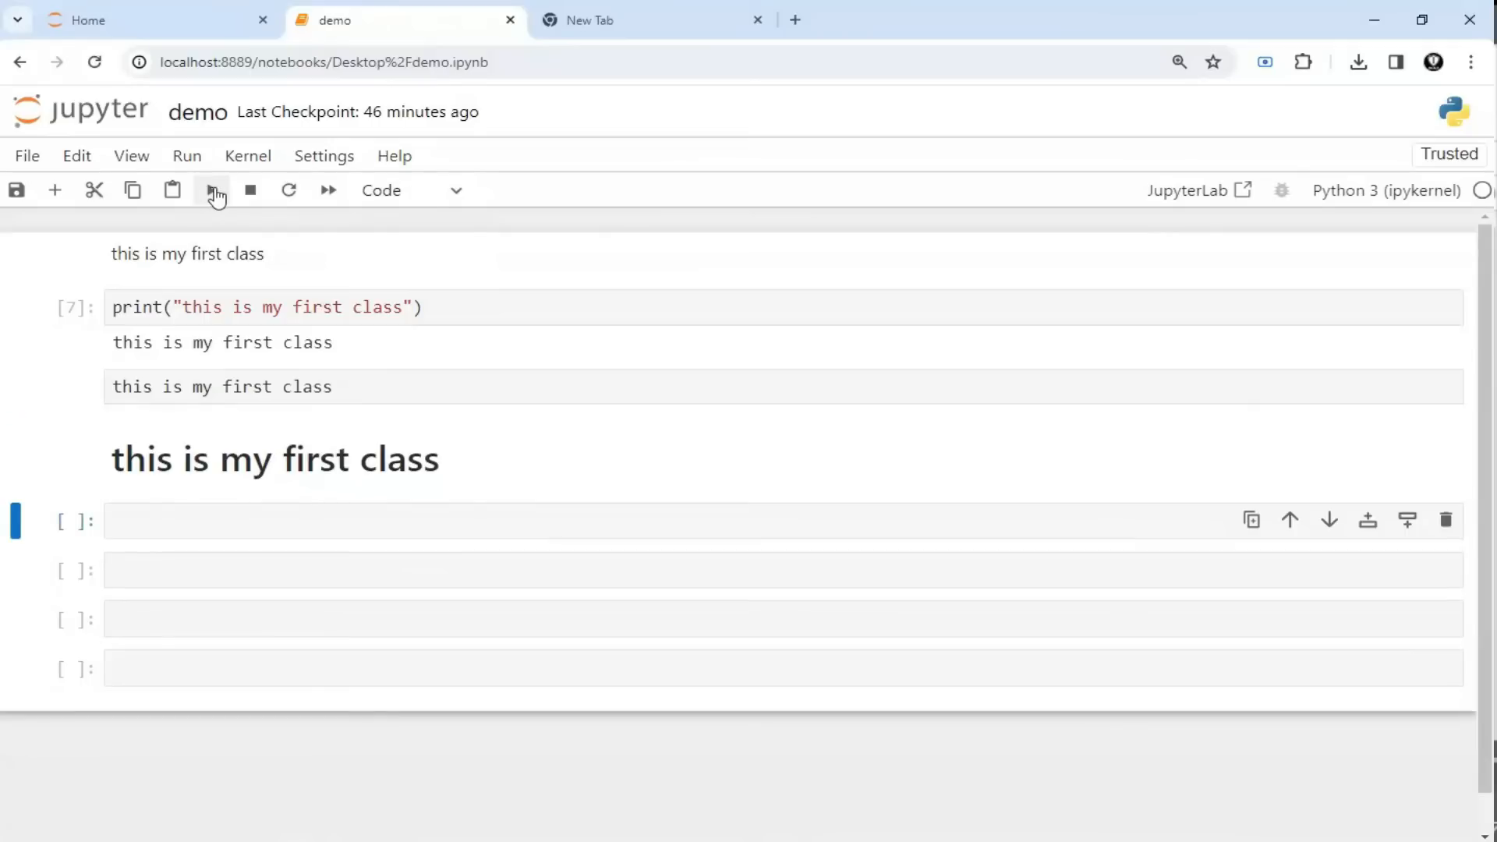
Step: Duplicate the heading cell twice and move the middle of the three heading cells up one position
click(287, 460)
click(1250, 442)
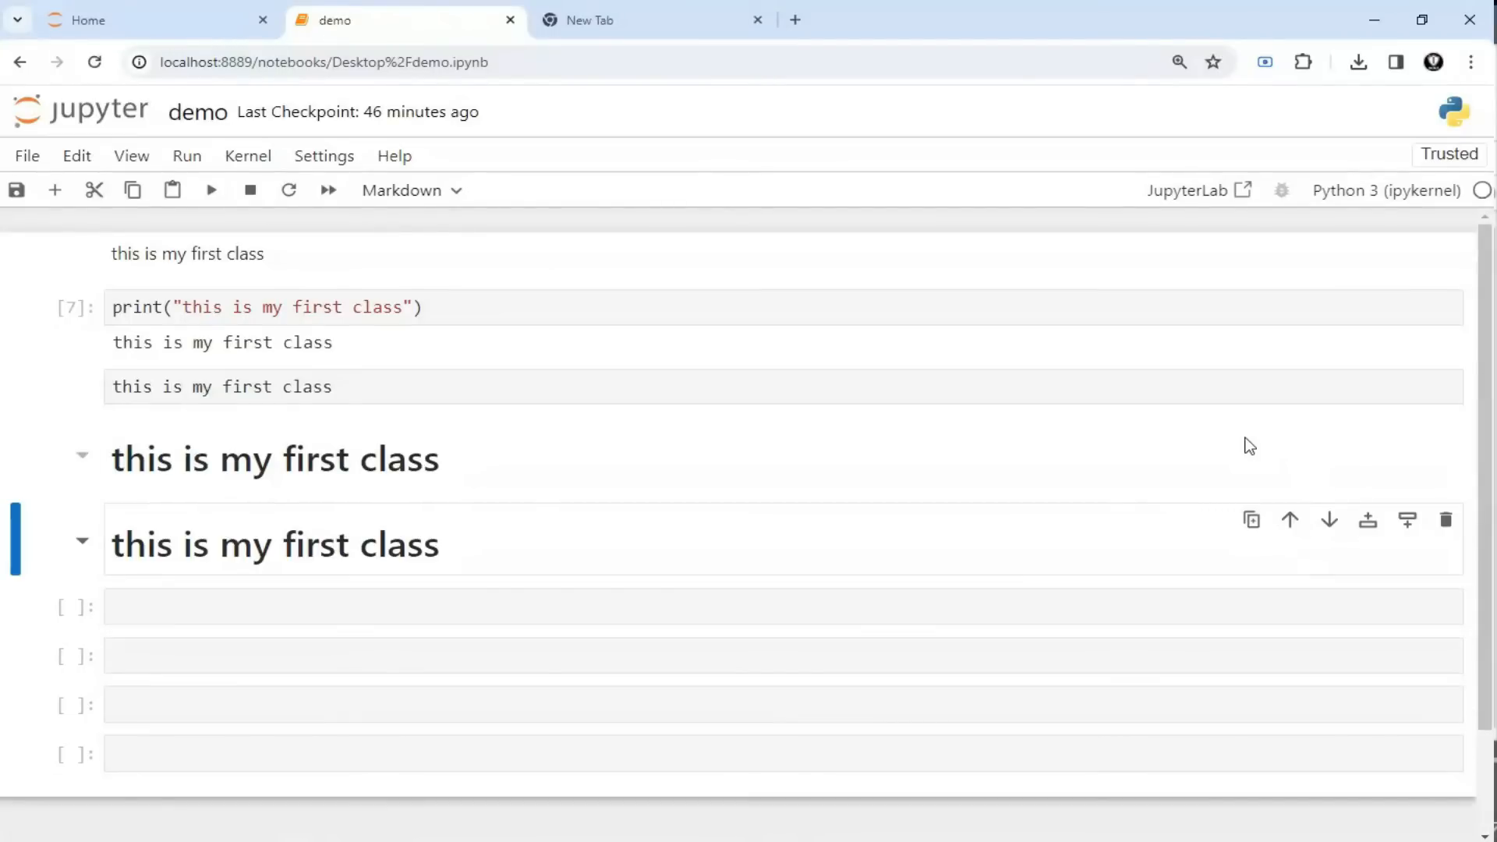
click(1253, 521)
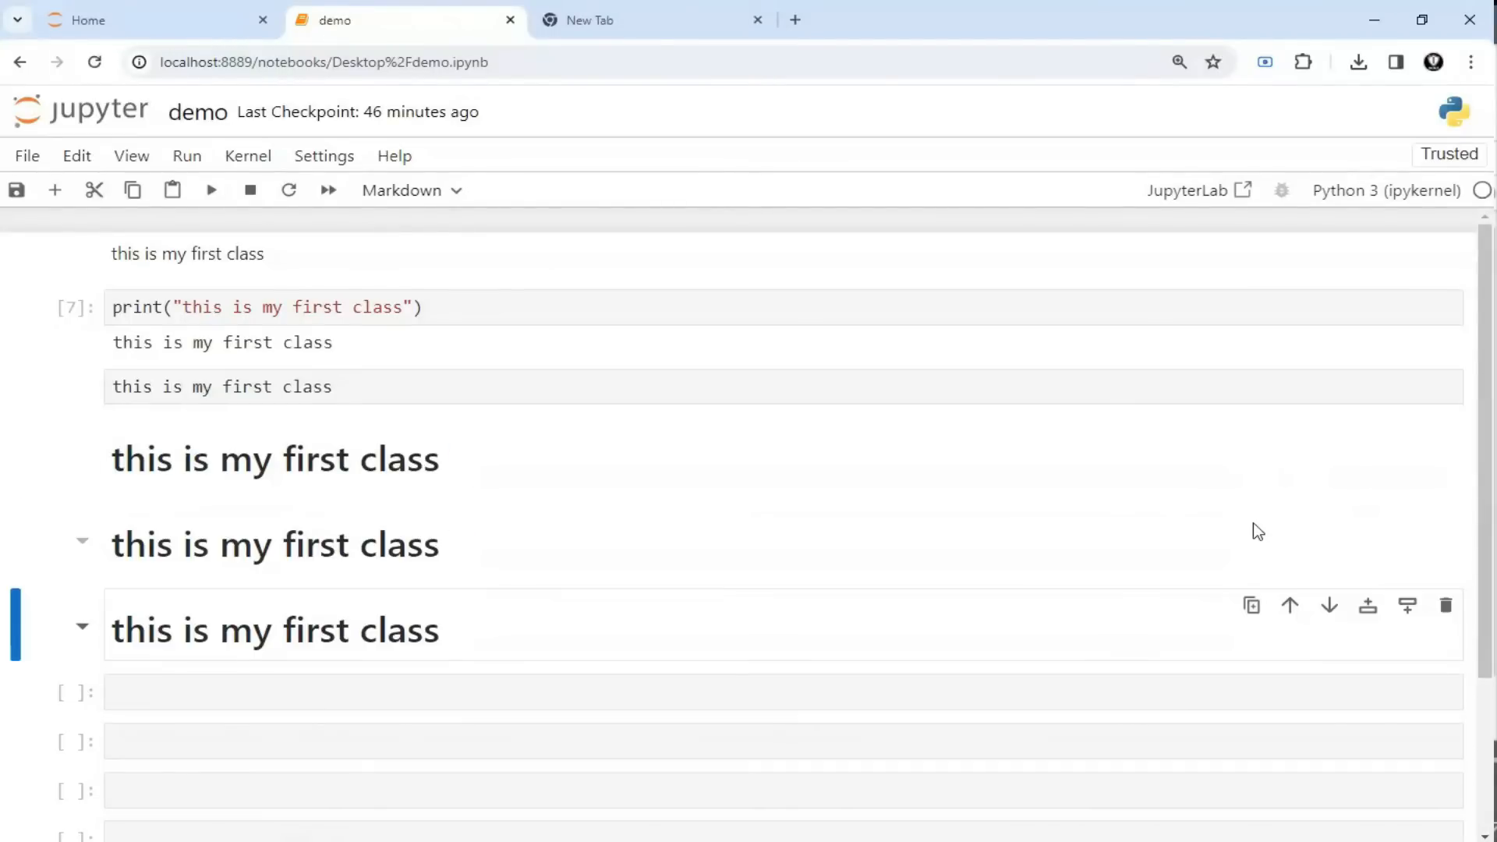
click(979, 549)
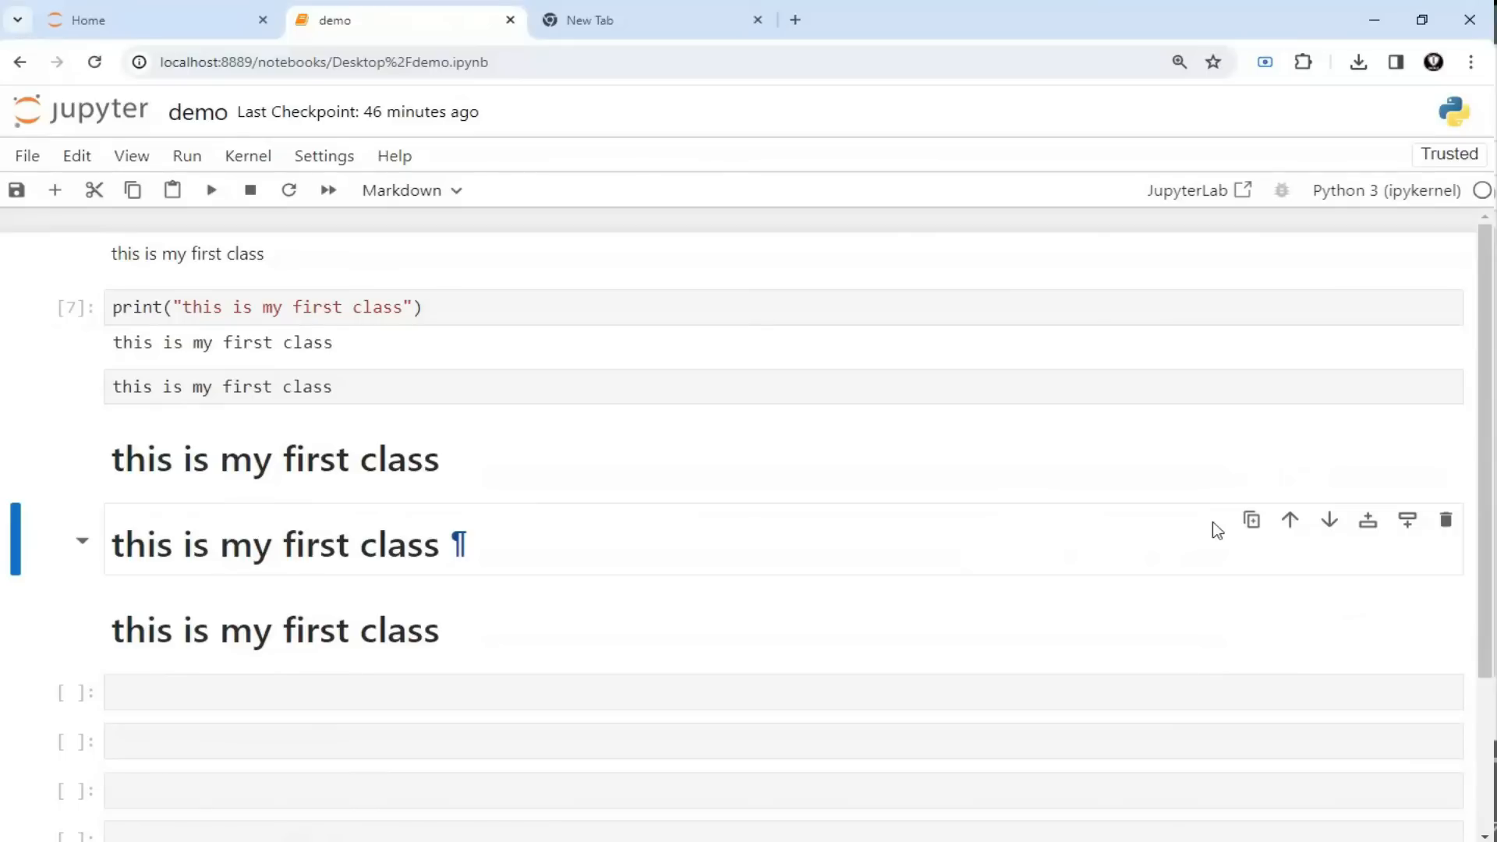
click(1292, 523)
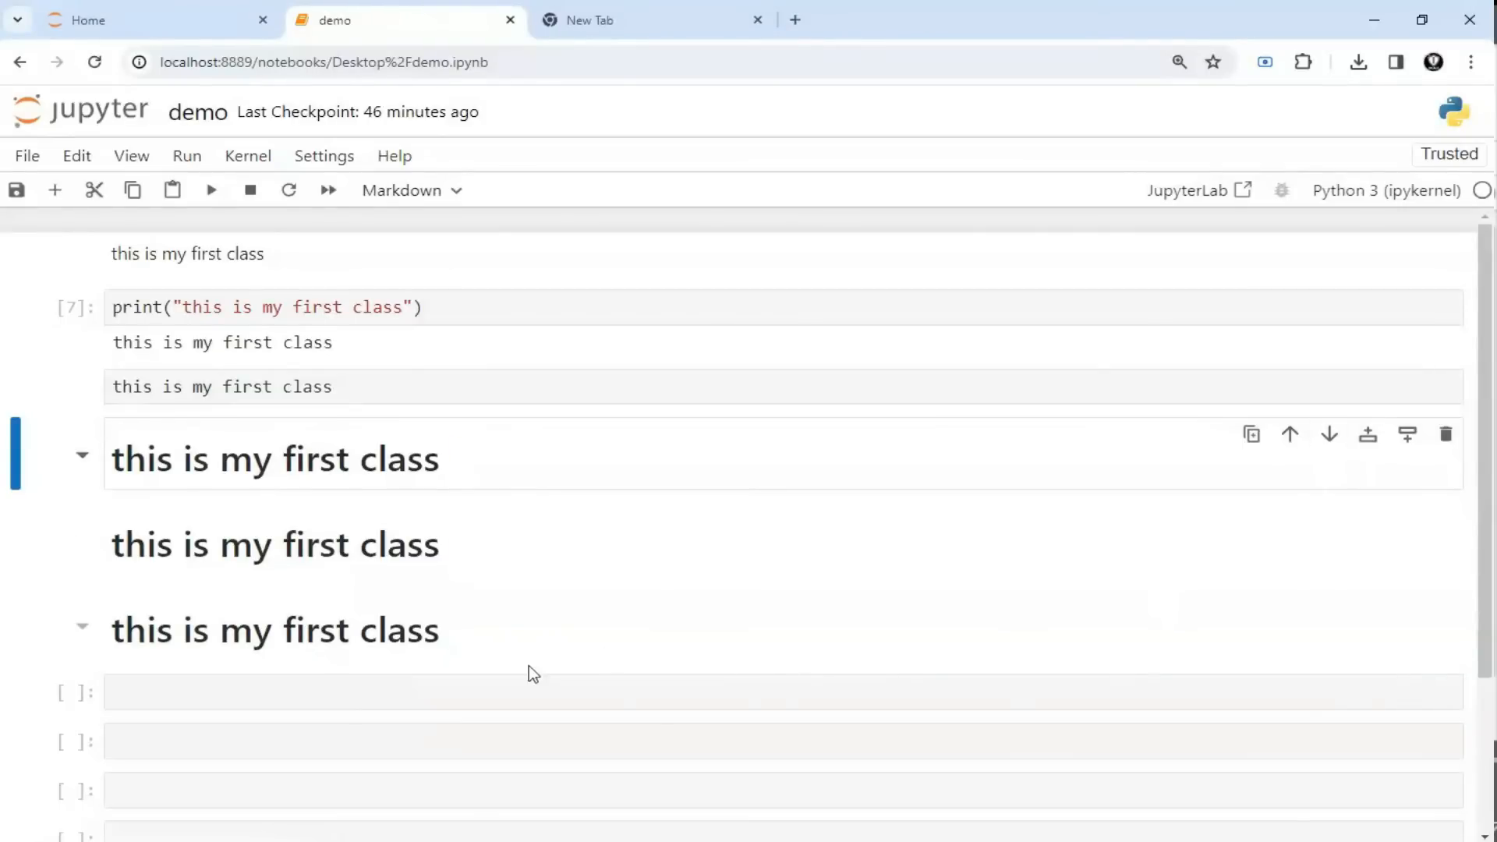
Step: Save the demo notebook and download a copy of it
click(494, 690)
click(171, 194)
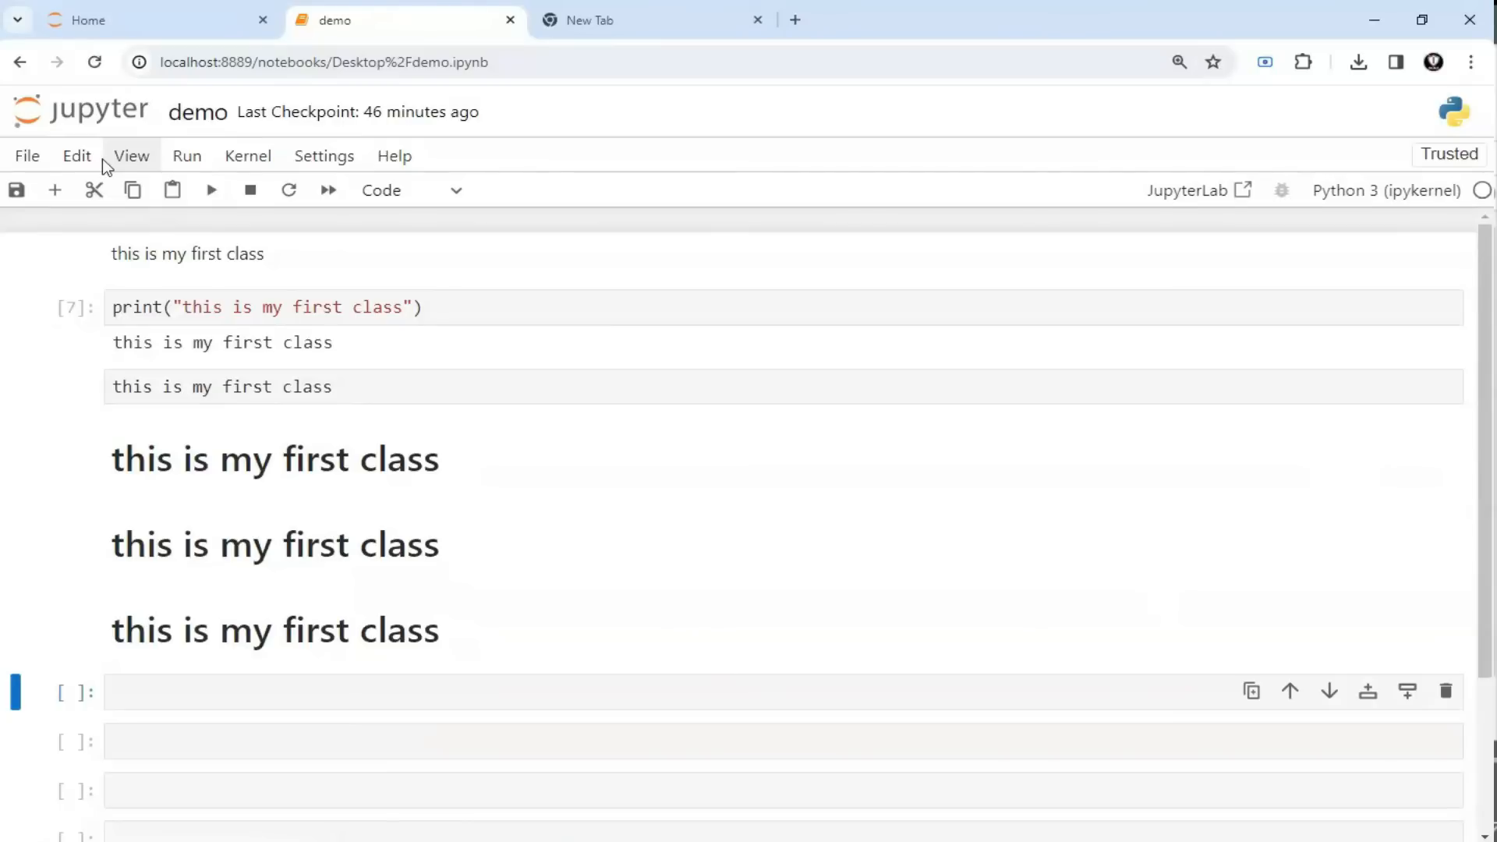
click(49, 160)
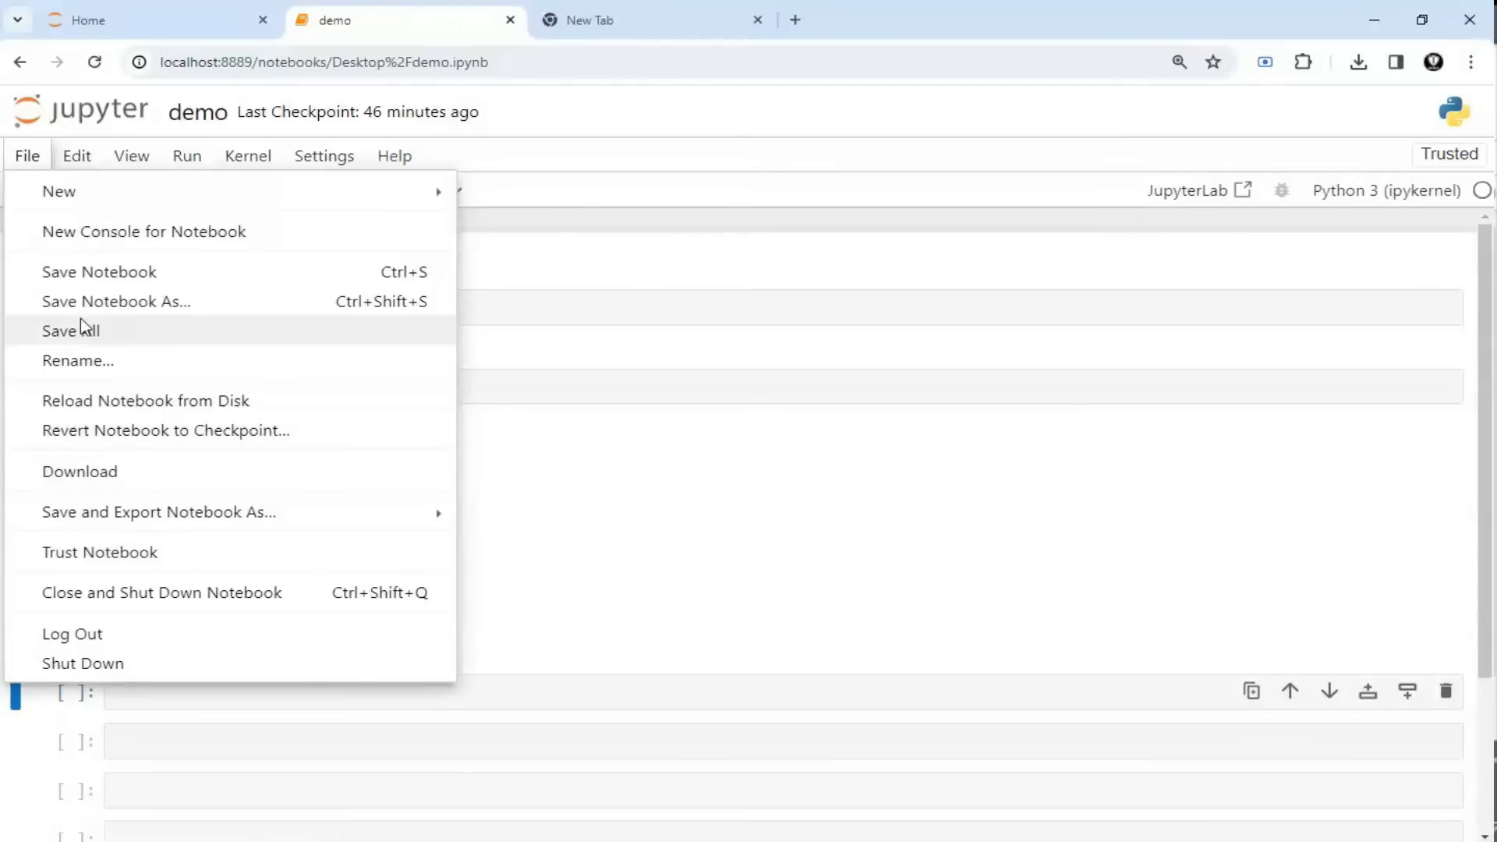
click(105, 283)
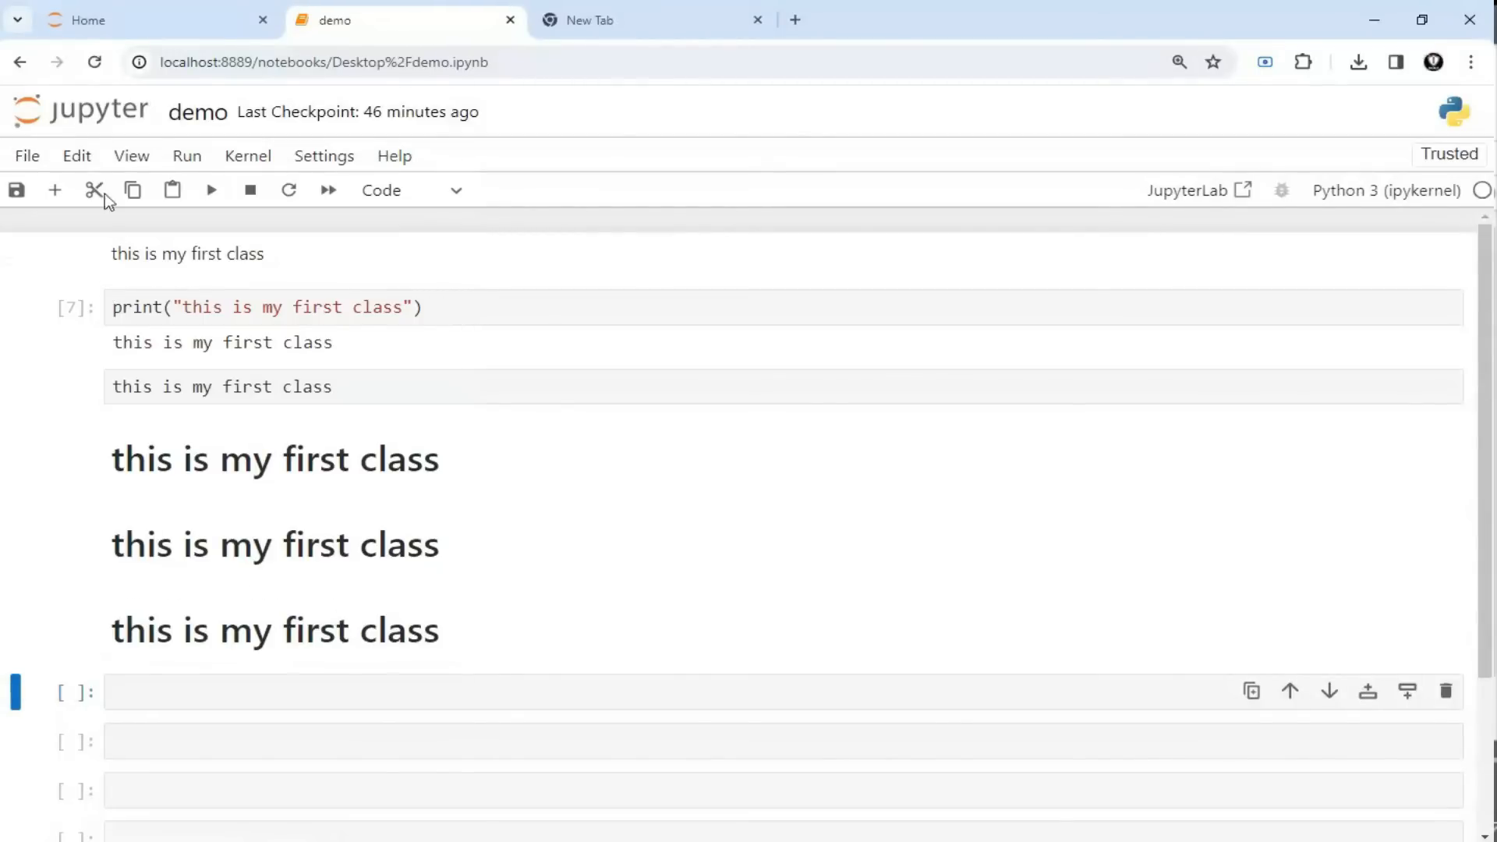
click(39, 162)
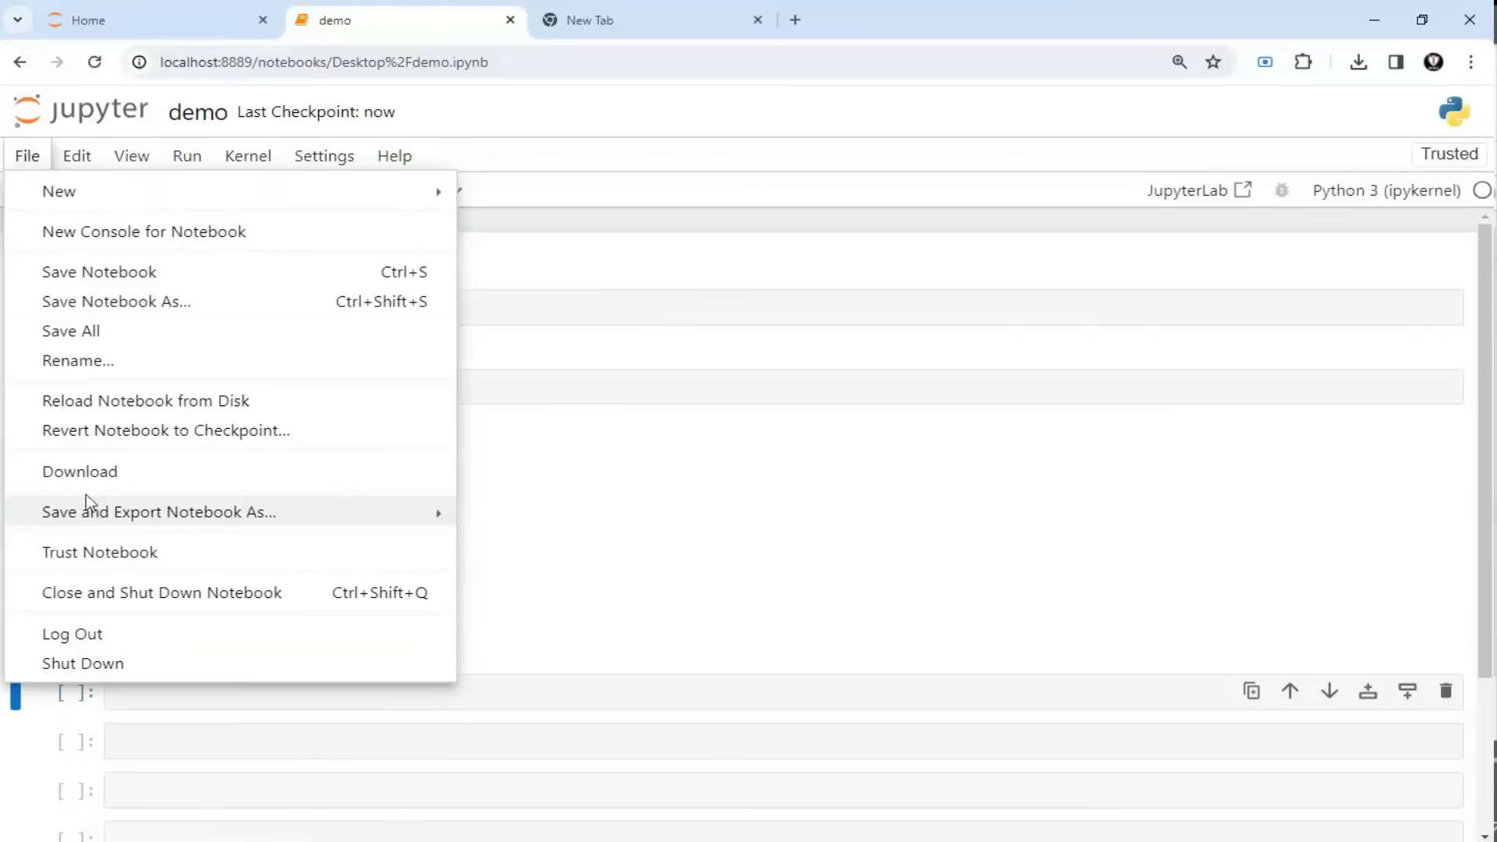
click(81, 474)
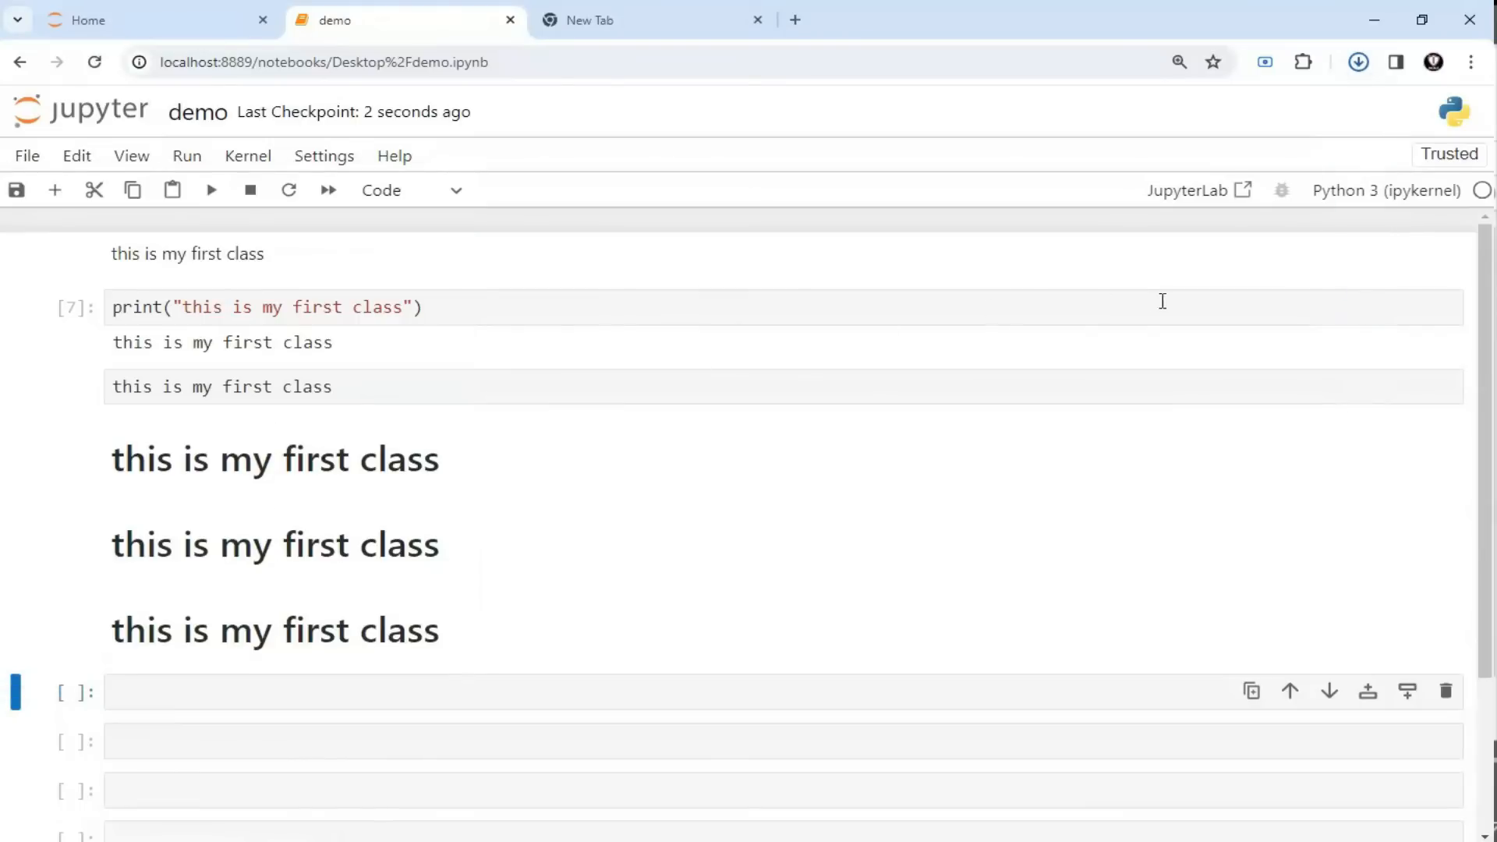
Step: Check the browser's recent download history for the downloaded notebook copy
click(1359, 68)
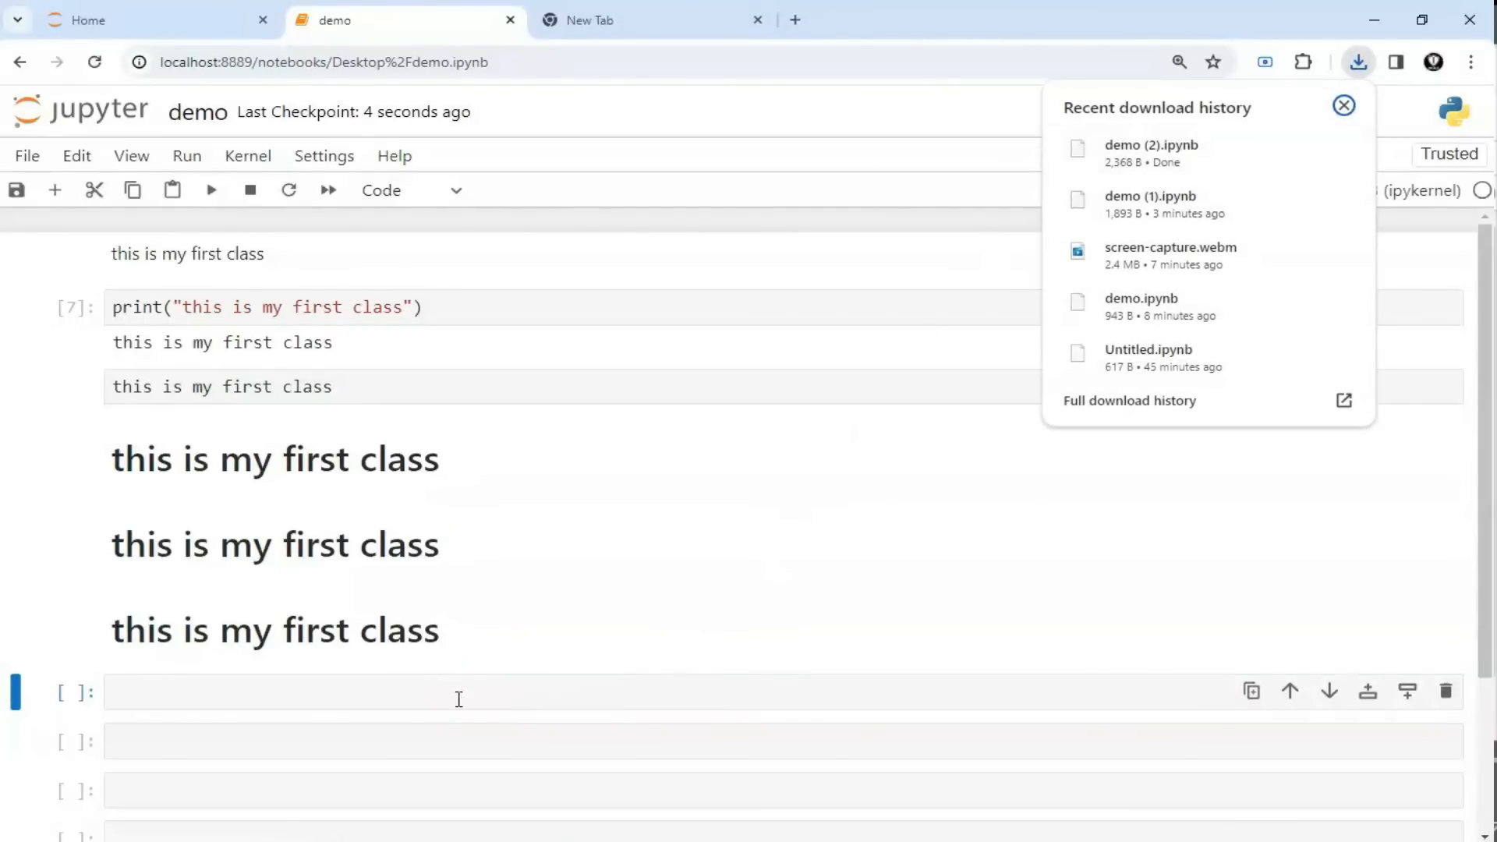
click(348, 692)
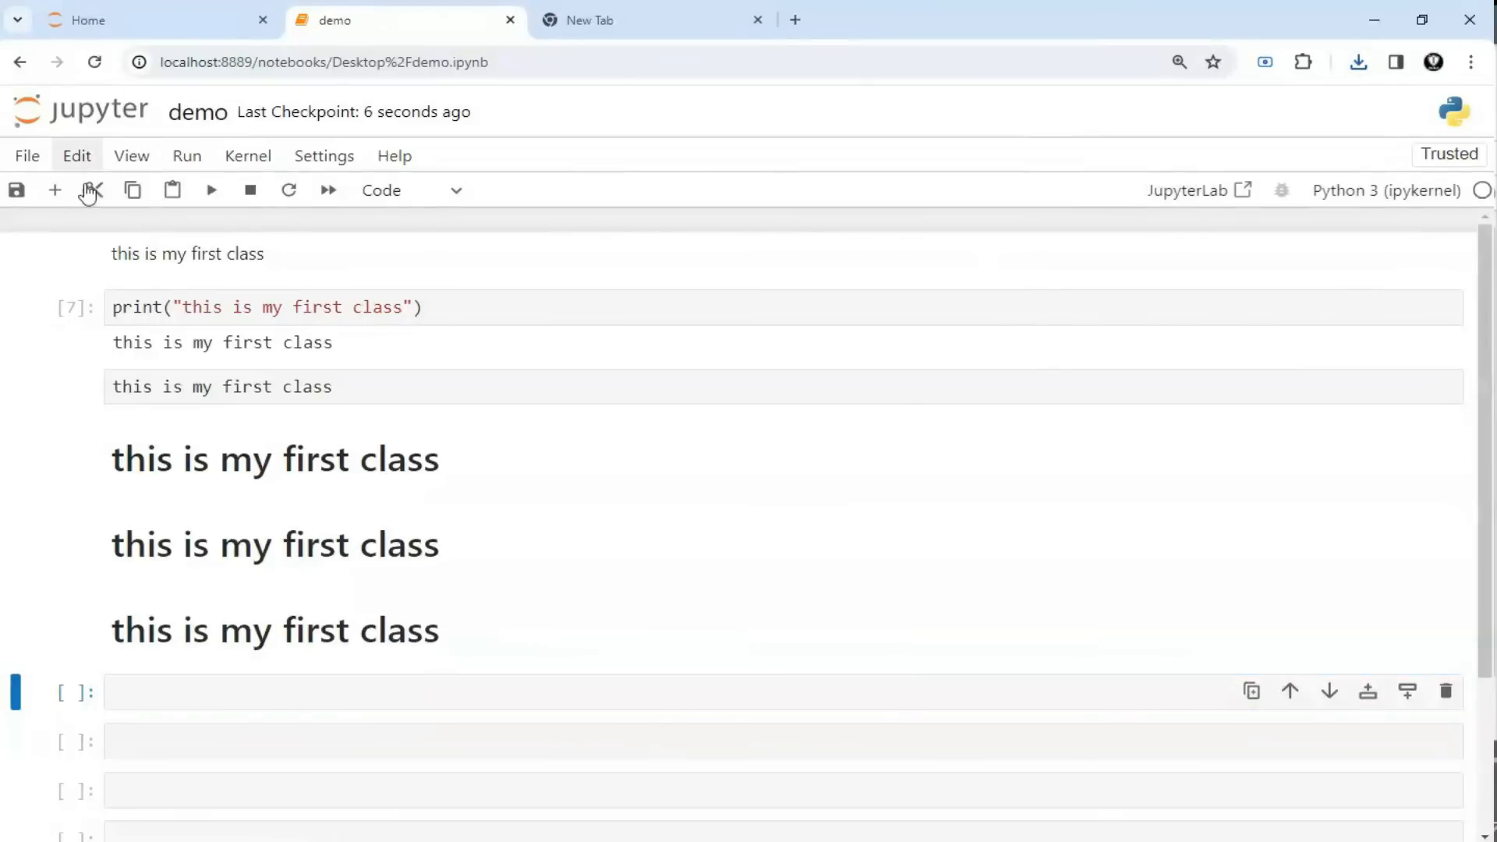
Step: Enter print(2+3) in the first empty code cell below the headings and run it
click(180, 707)
text(pr)
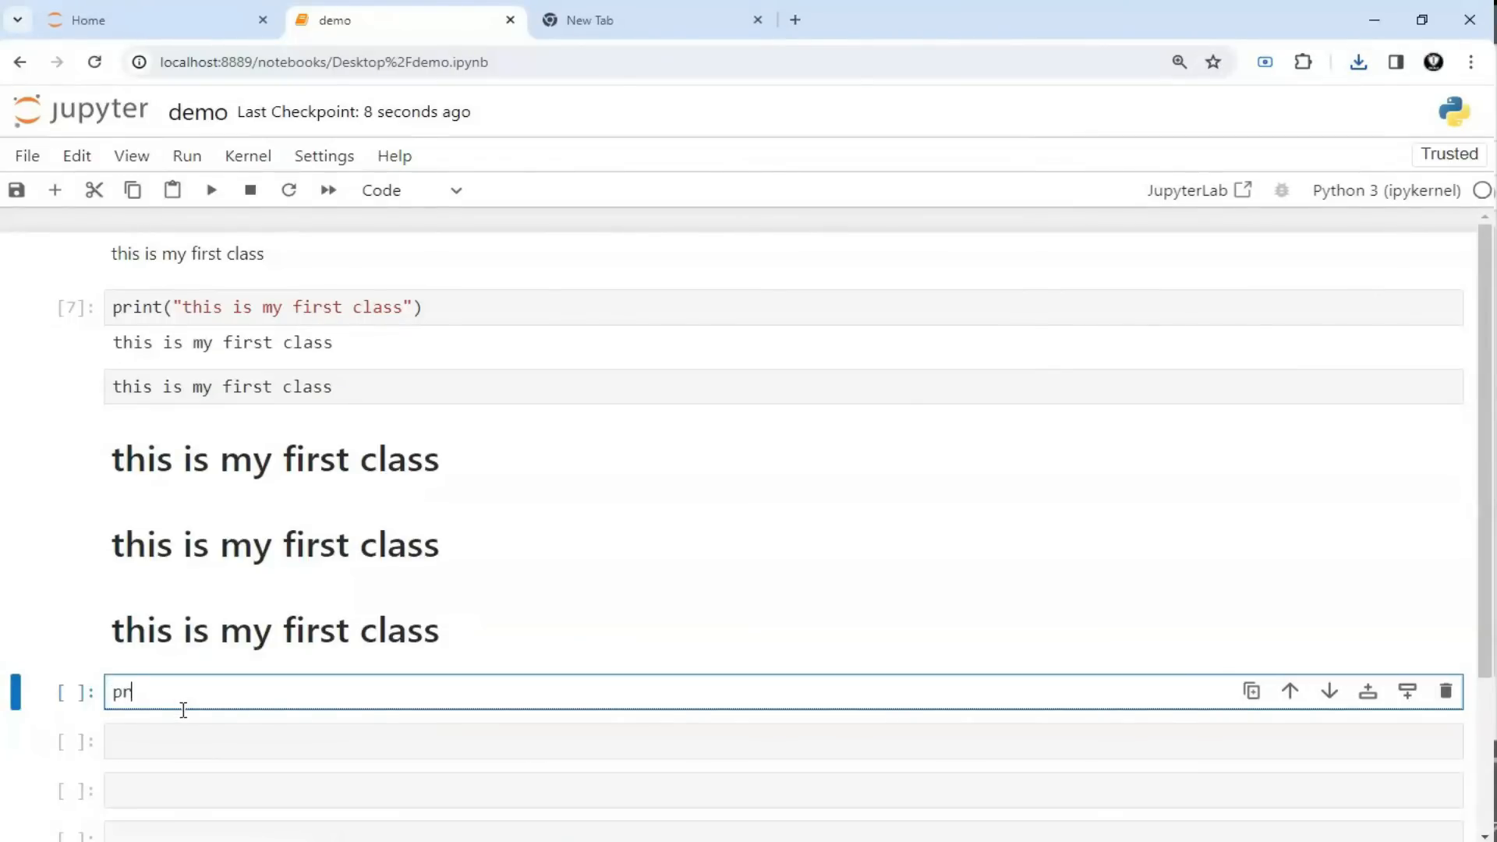
text(int(2+3)
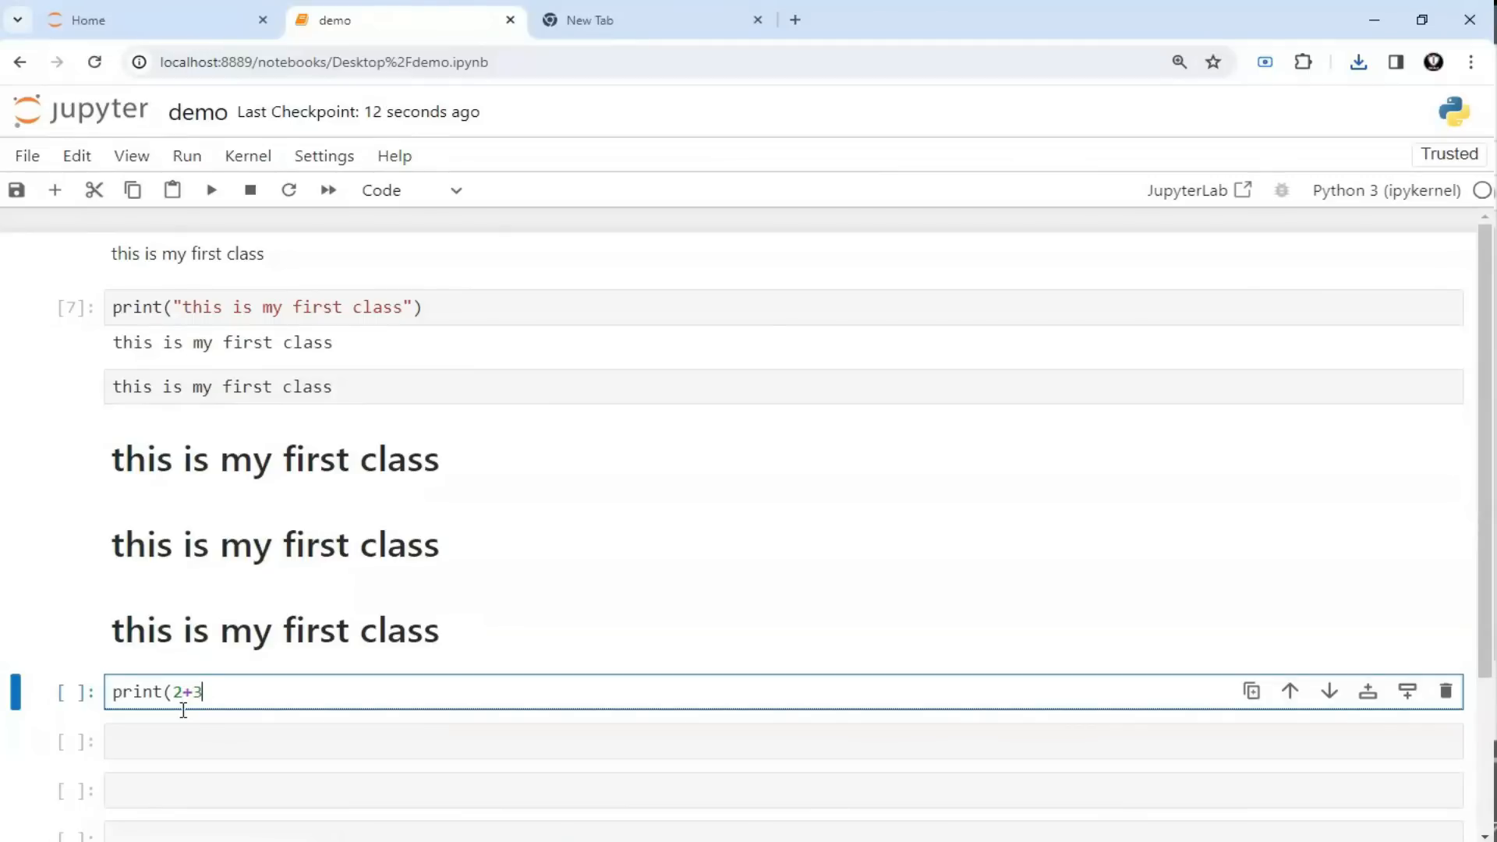
text())
key(shift+Return)
Step: Move the print(2+3) cell up one position, and move the heading cell directly above it down one position
click(231, 705)
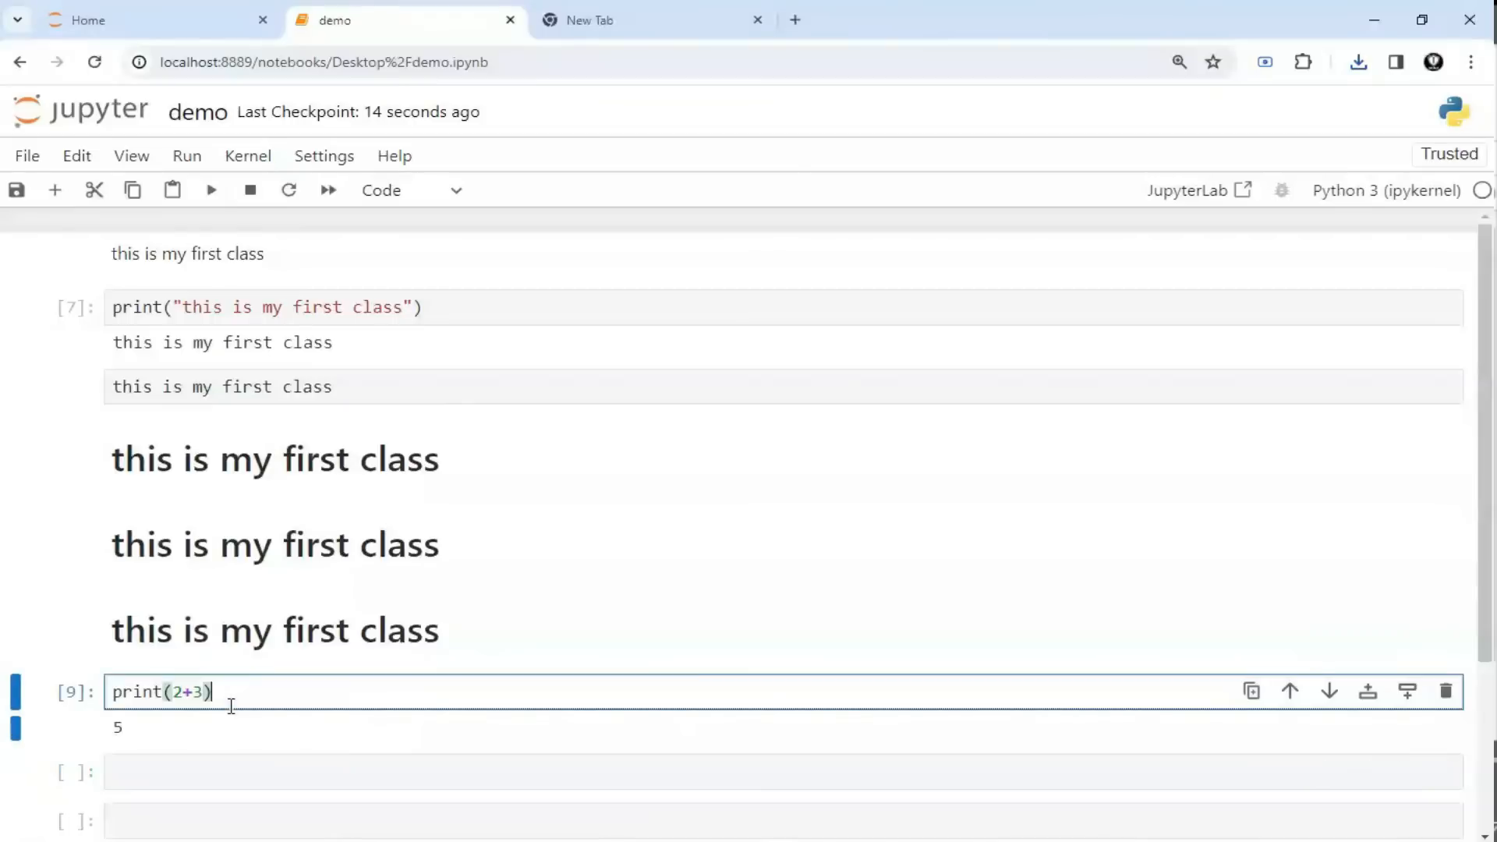
click(68, 158)
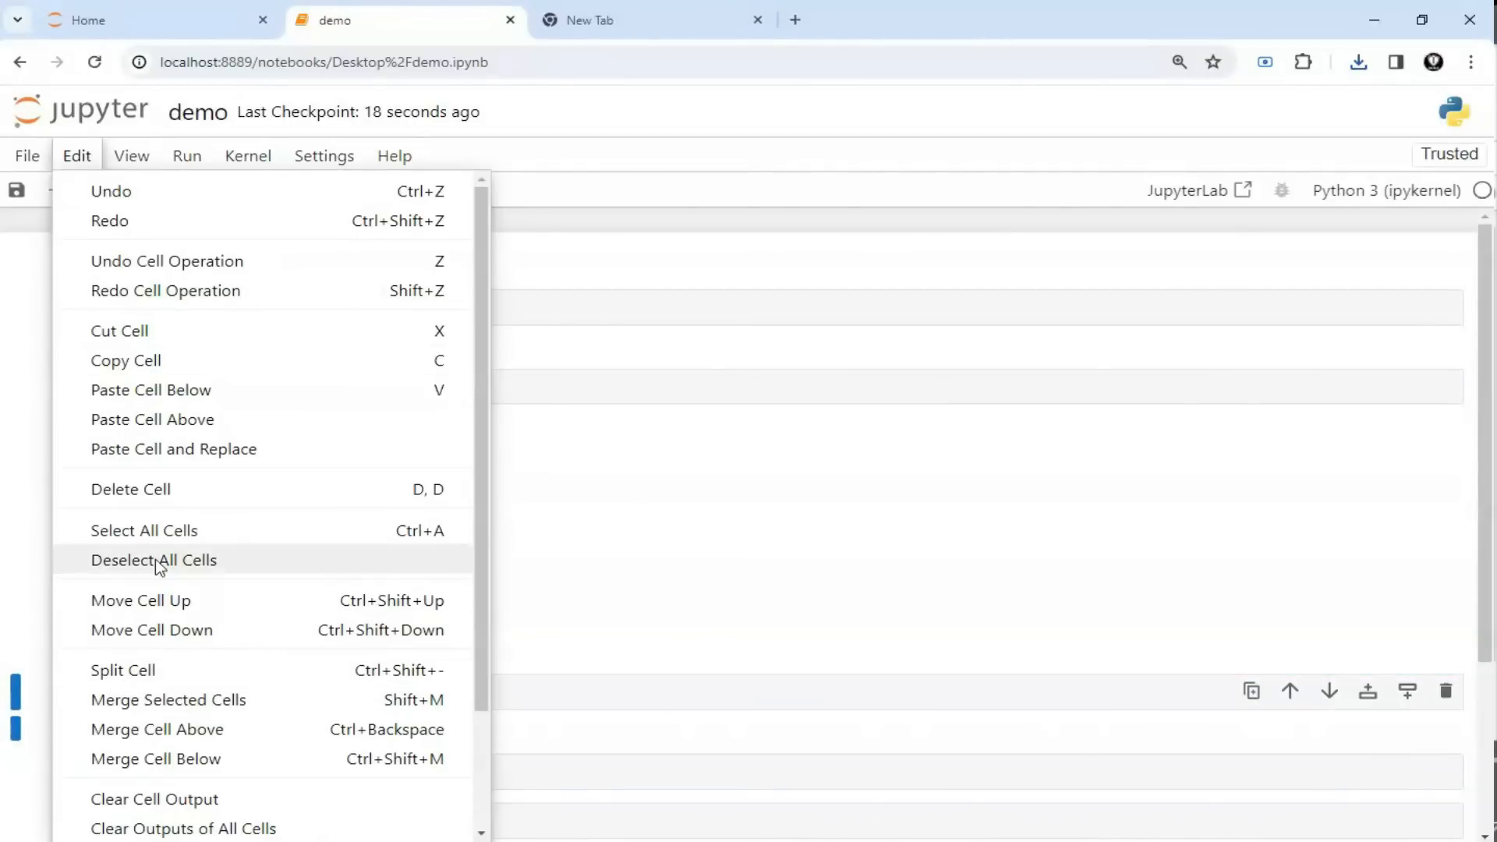
click(150, 609)
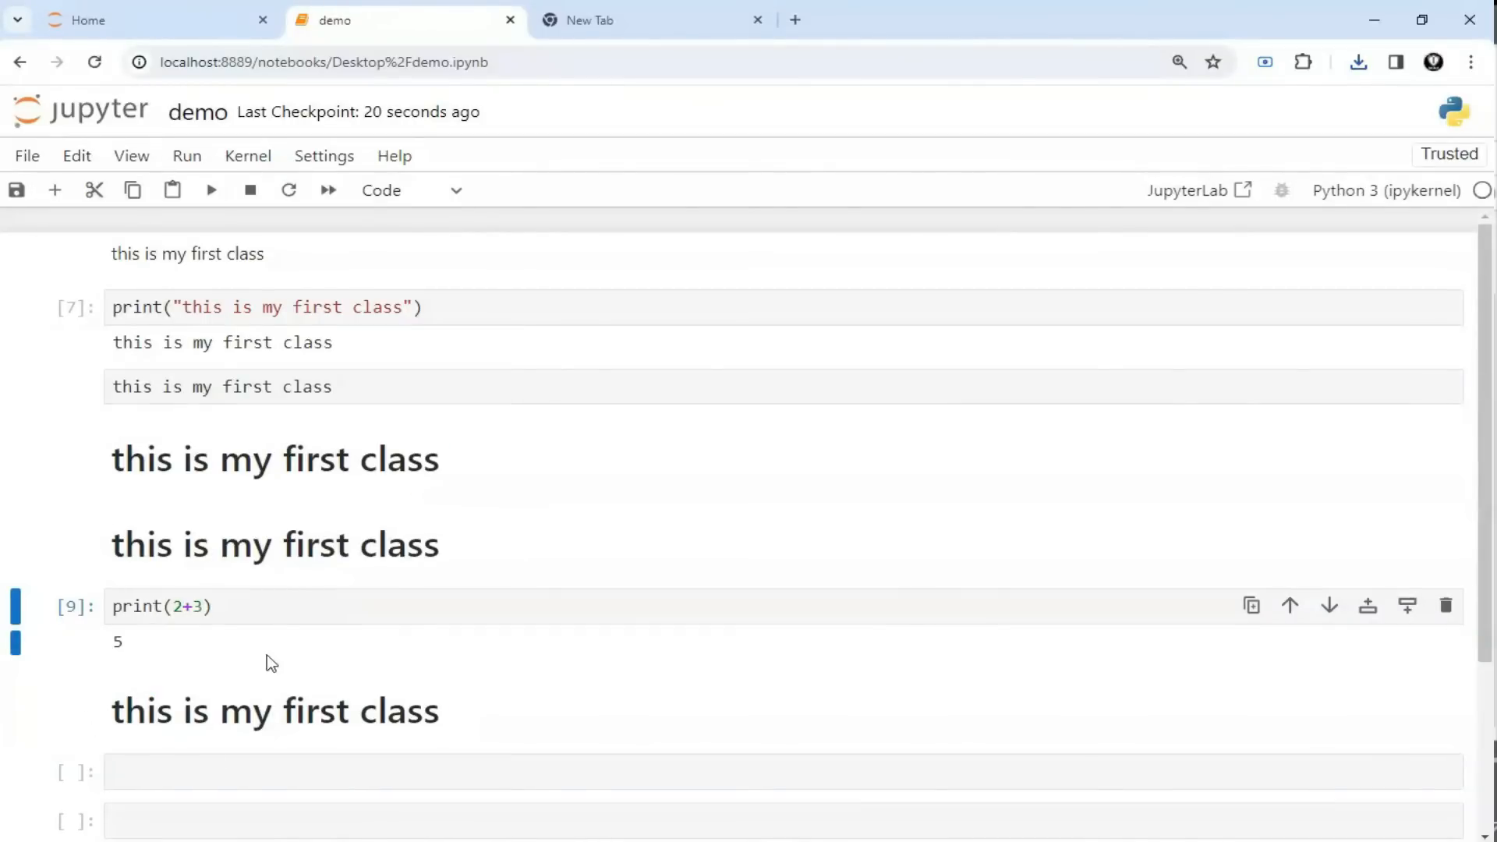
scroll(271, 664, down, 1)
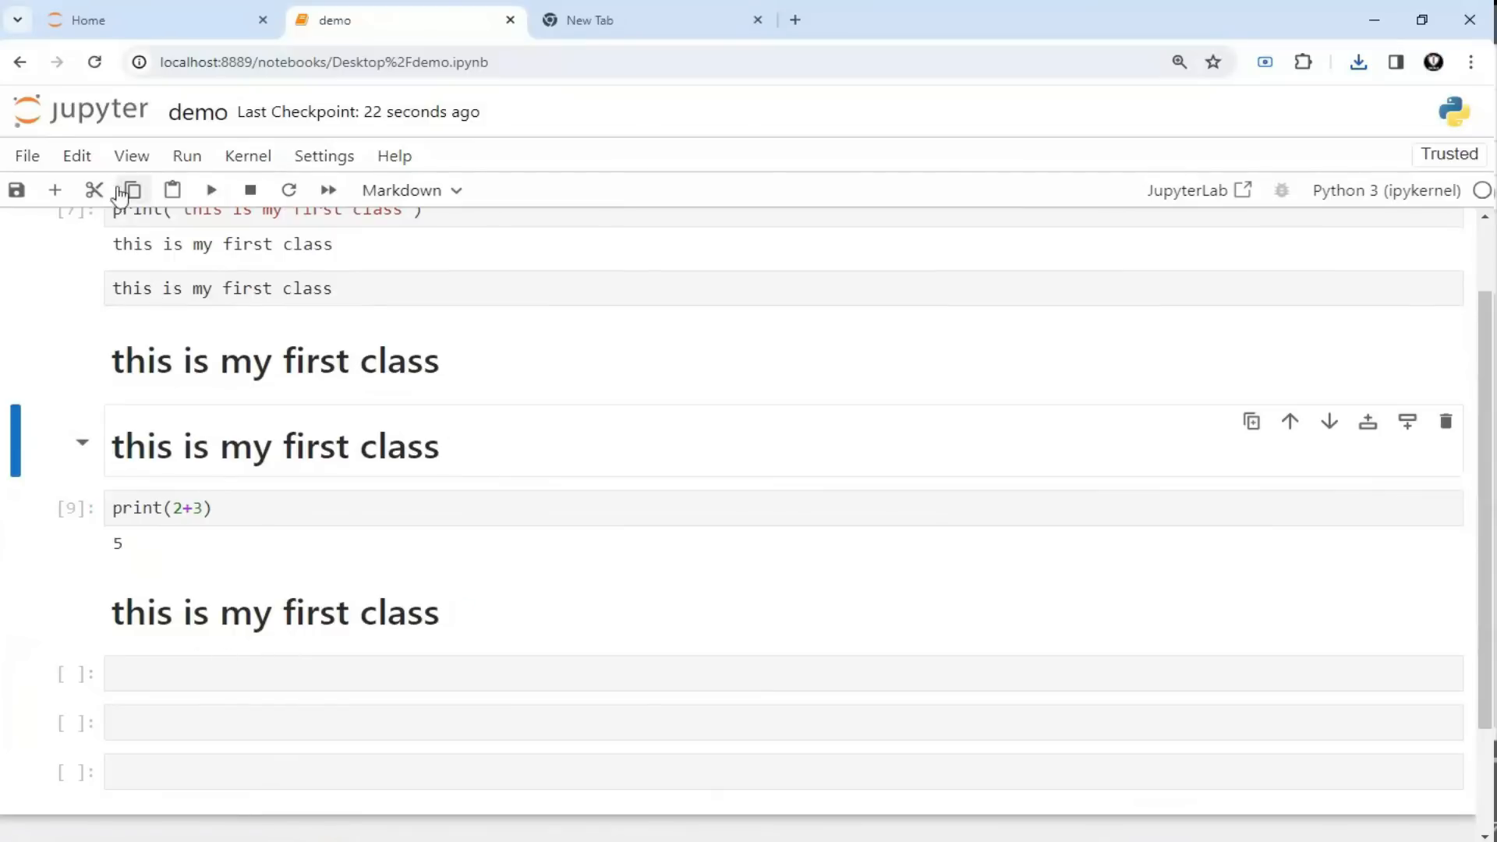
click(76, 156)
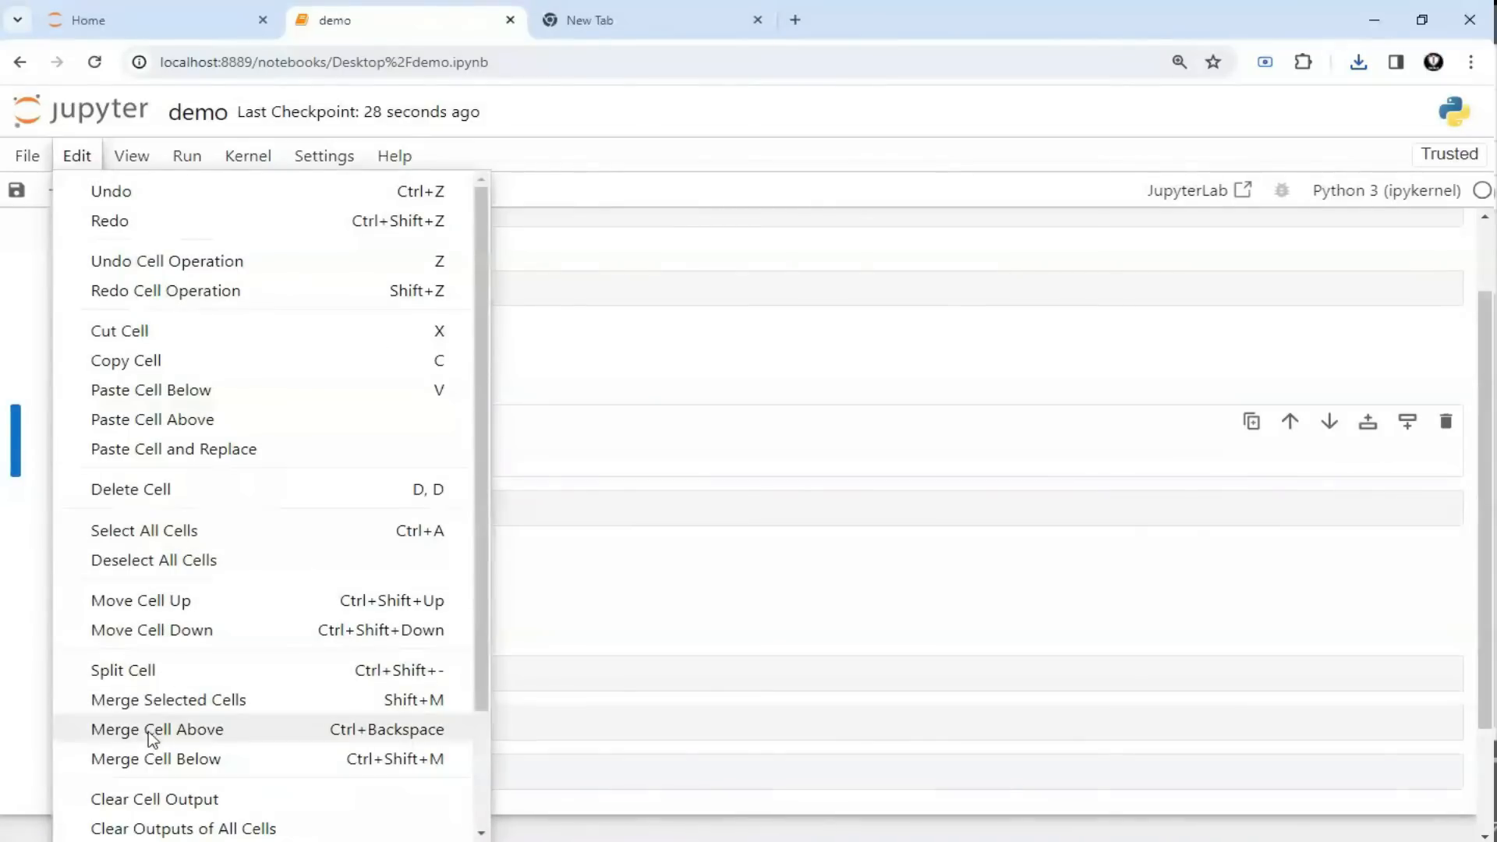
click(151, 630)
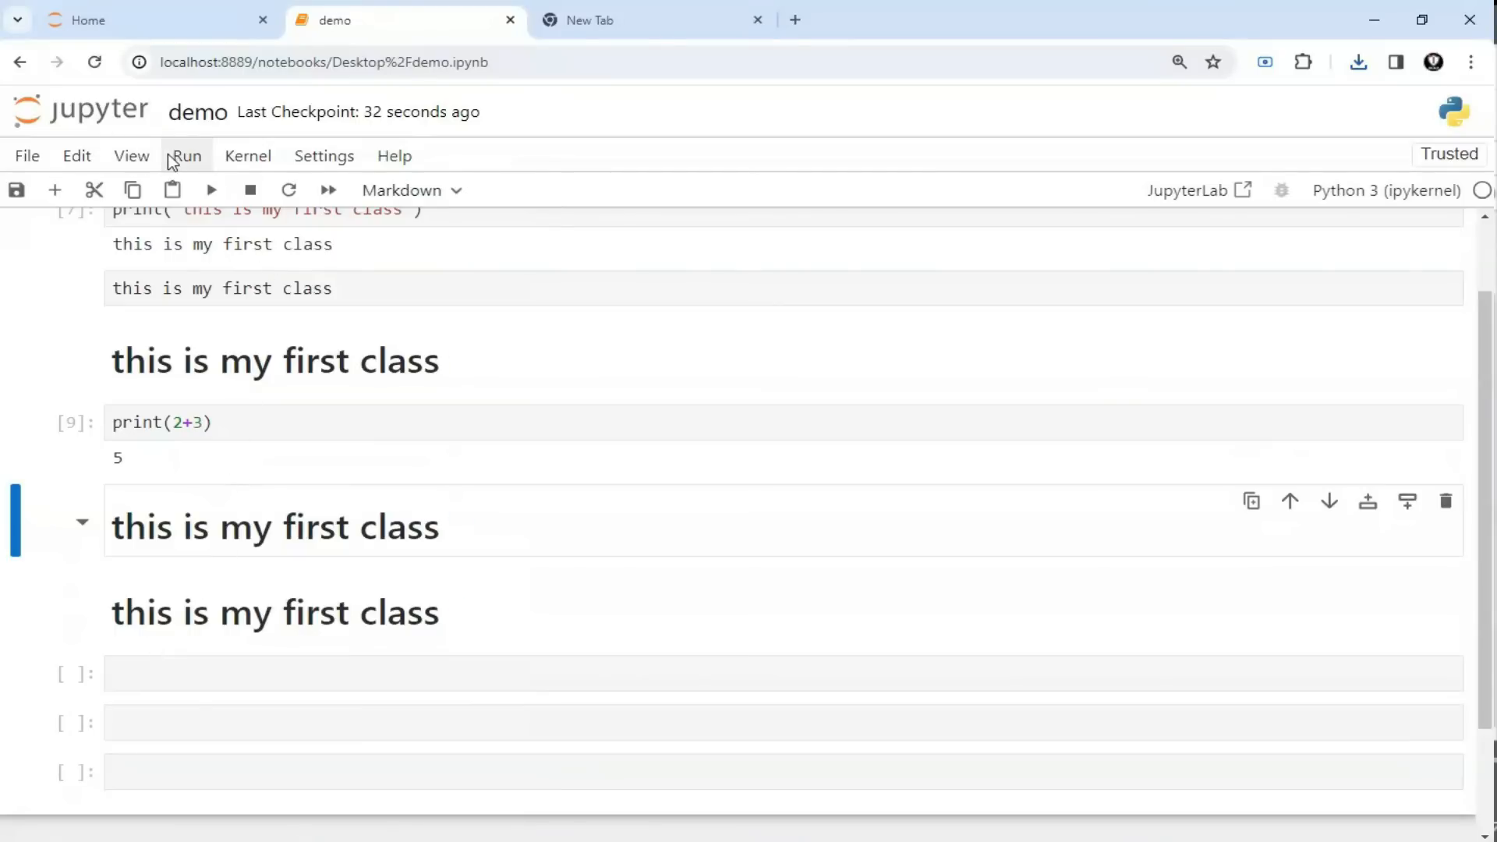
Step: Show line numbers in the notebook's cells
click(131, 161)
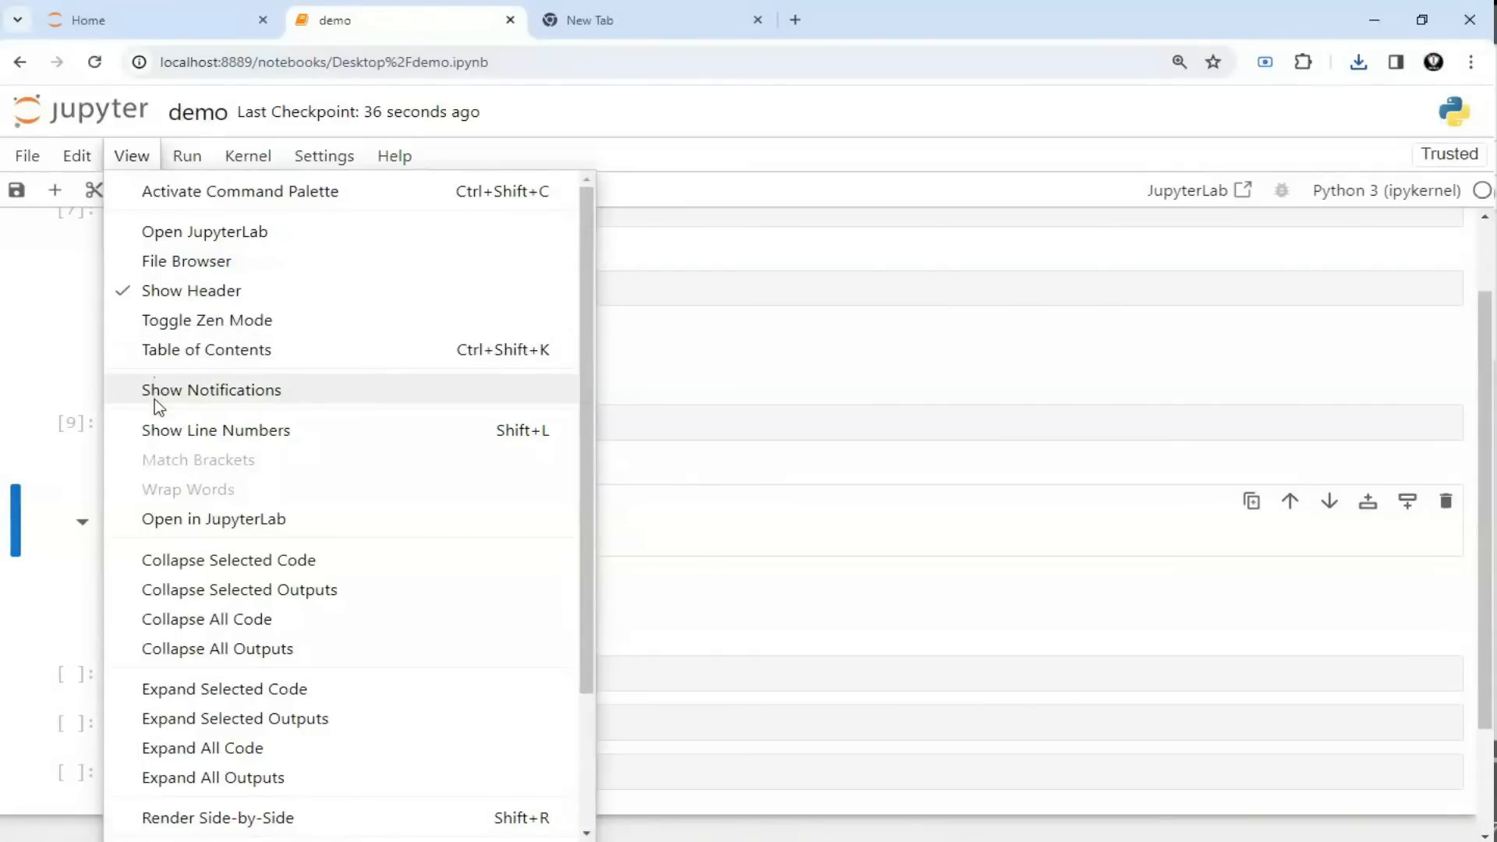
click(145, 435)
scroll(295, 491, up, 1)
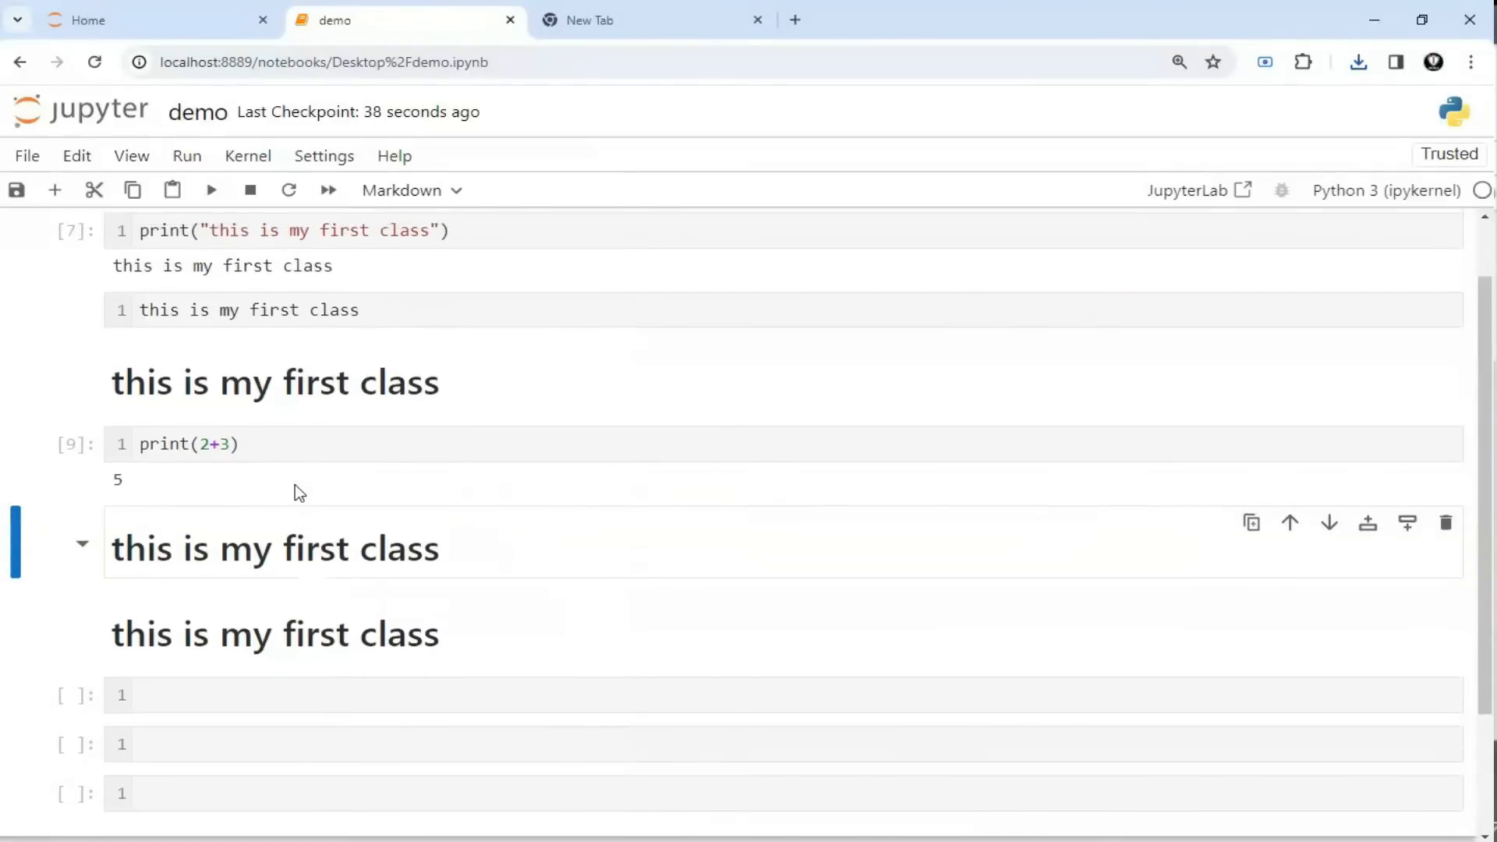
scroll(295, 491, down, 3)
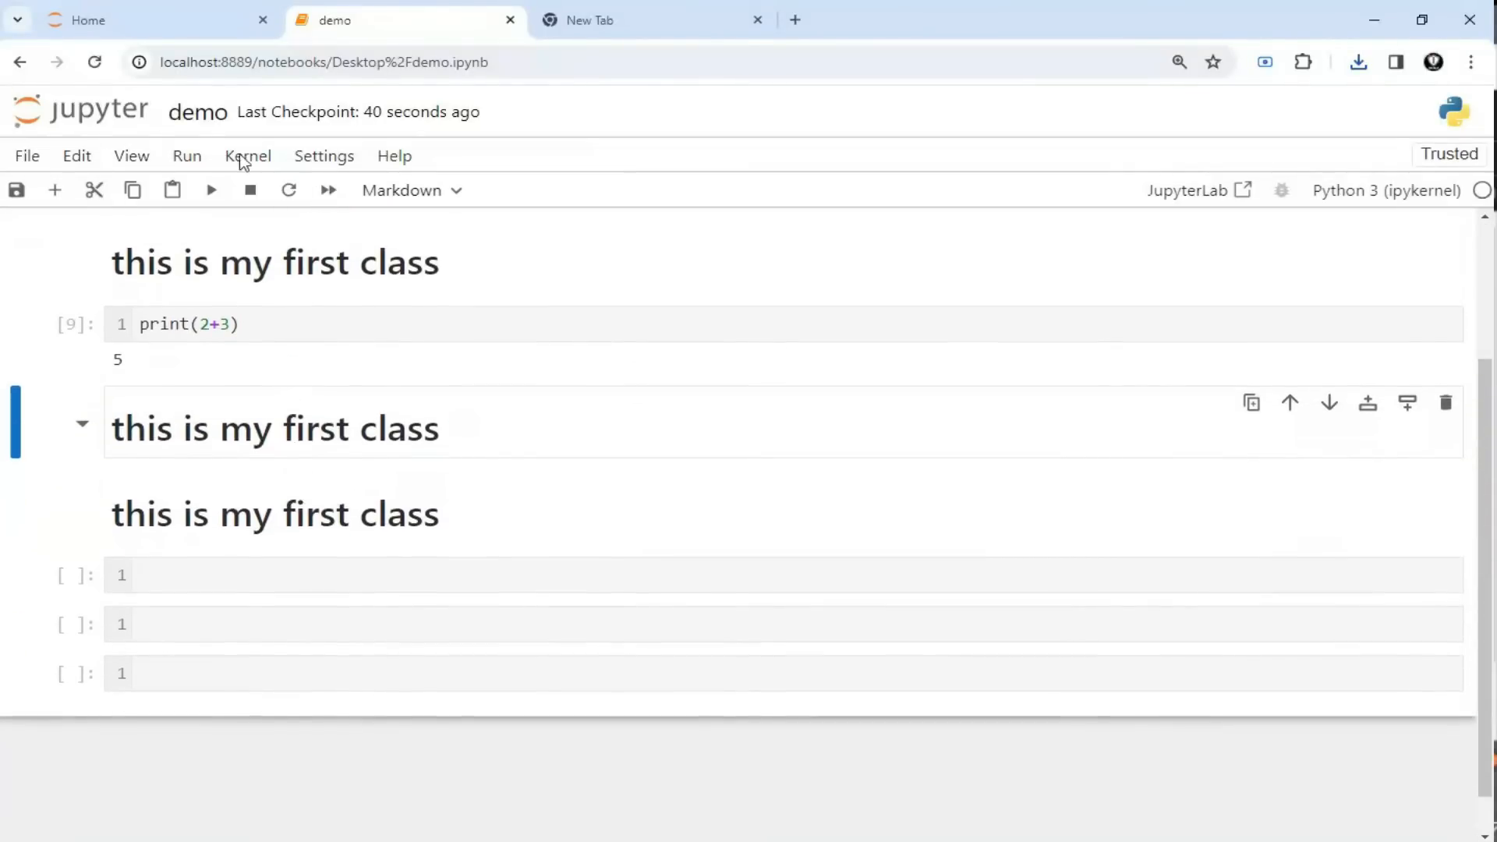
Step: Switch the notebook's theme to JupyterLab Dark
click(327, 157)
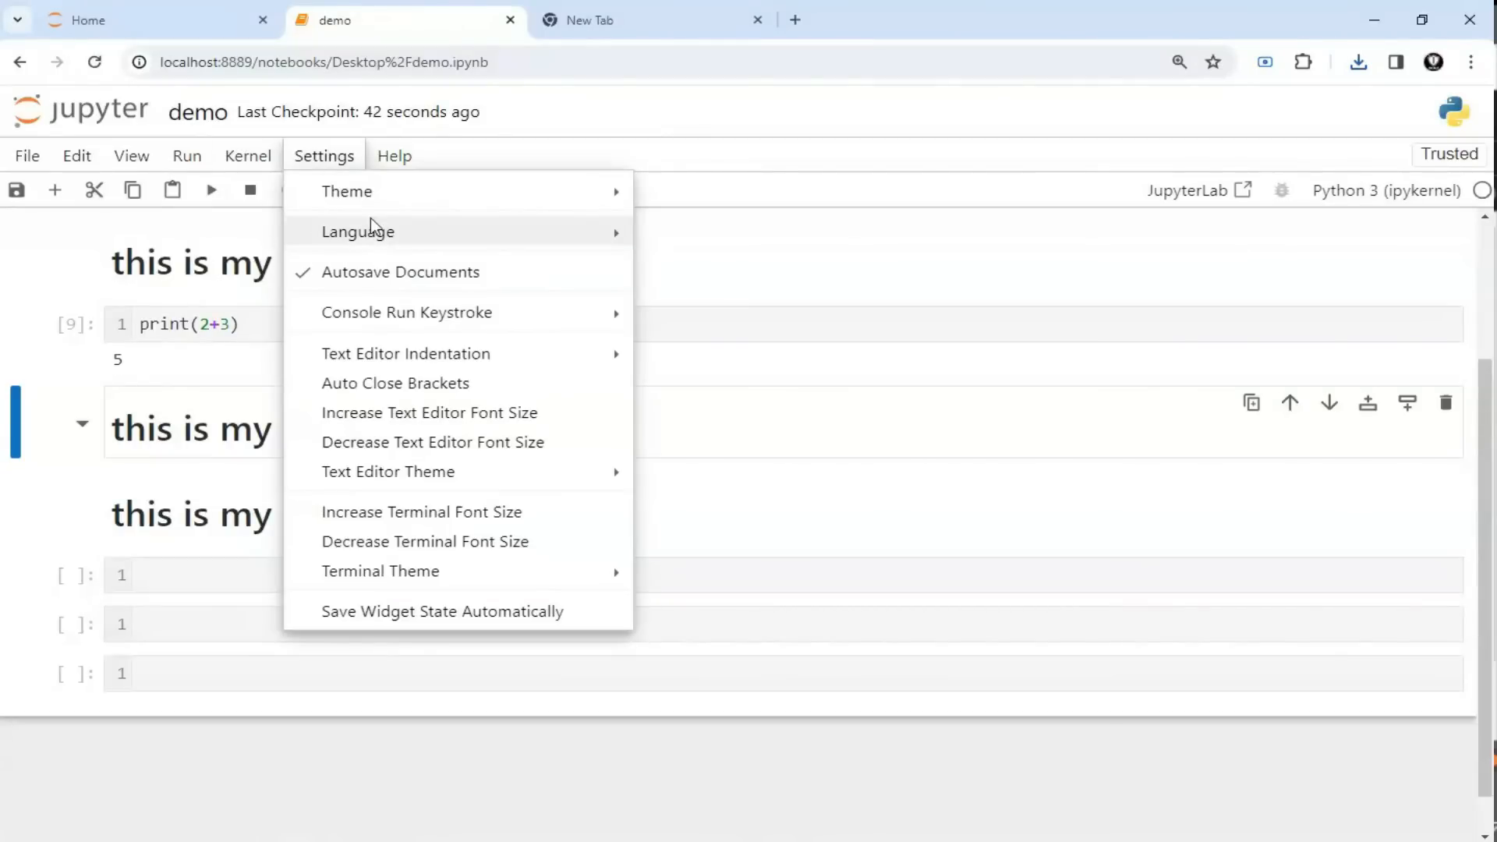
mouse_move(371, 195)
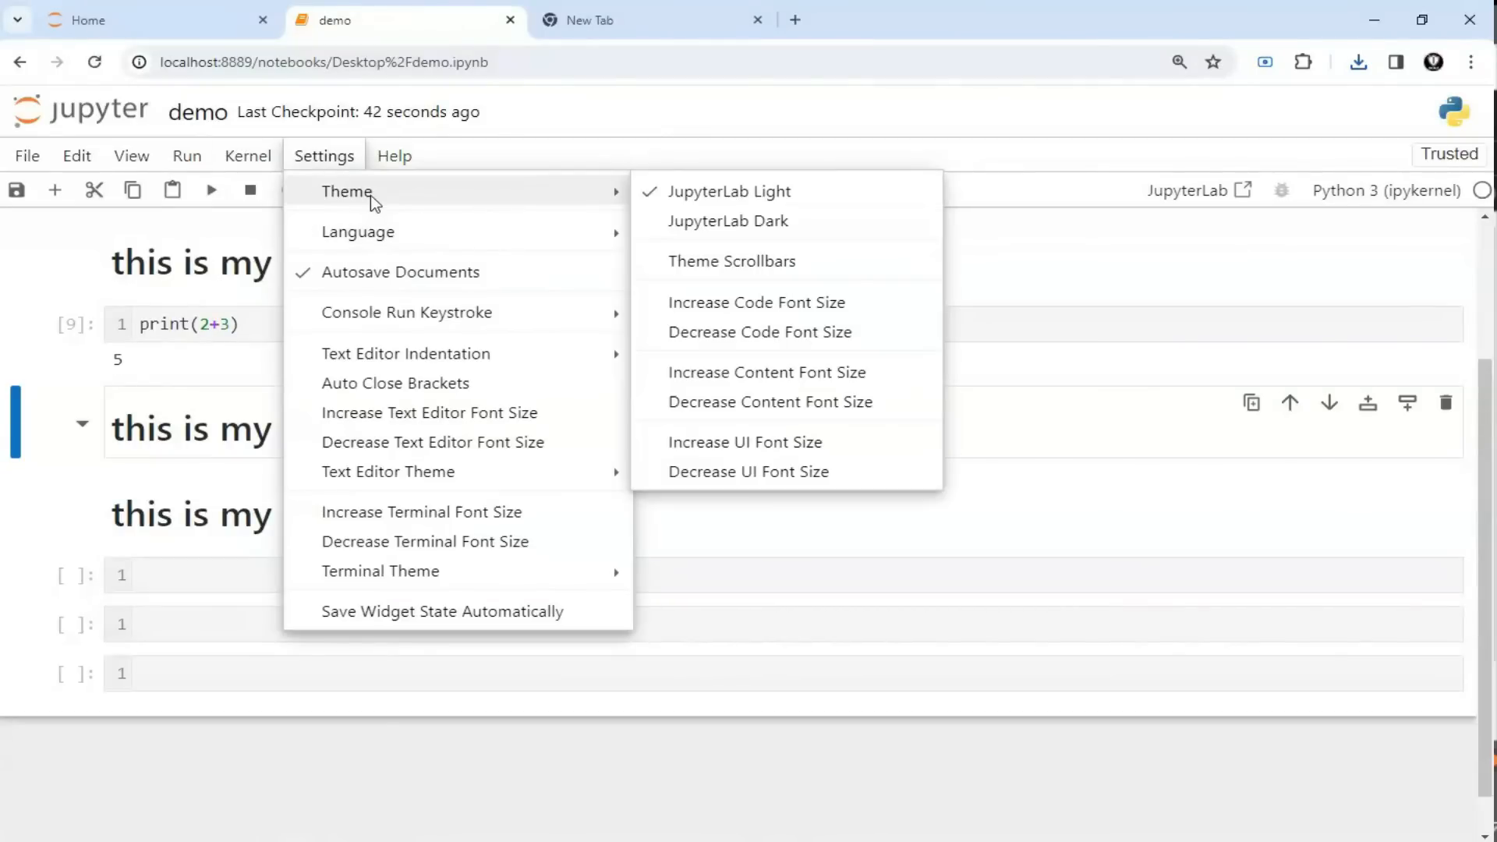
click(682, 223)
scroll(493, 509, down, 3)
scroll(493, 509, up, 3)
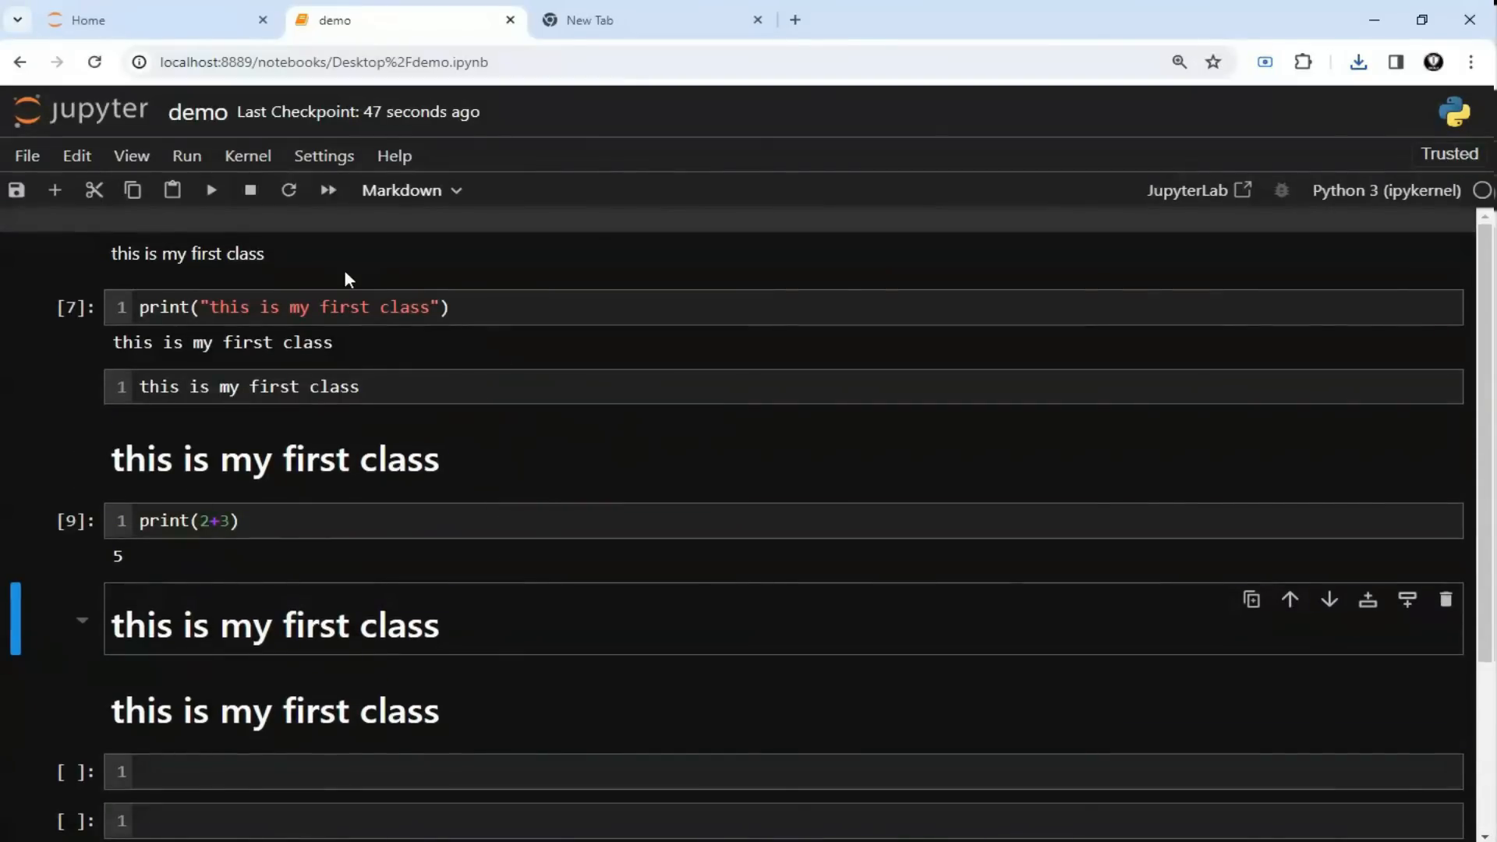
Step: Insert an empty code cell below the selected heading and cut the heading cell above print(2+3)
click(54, 195)
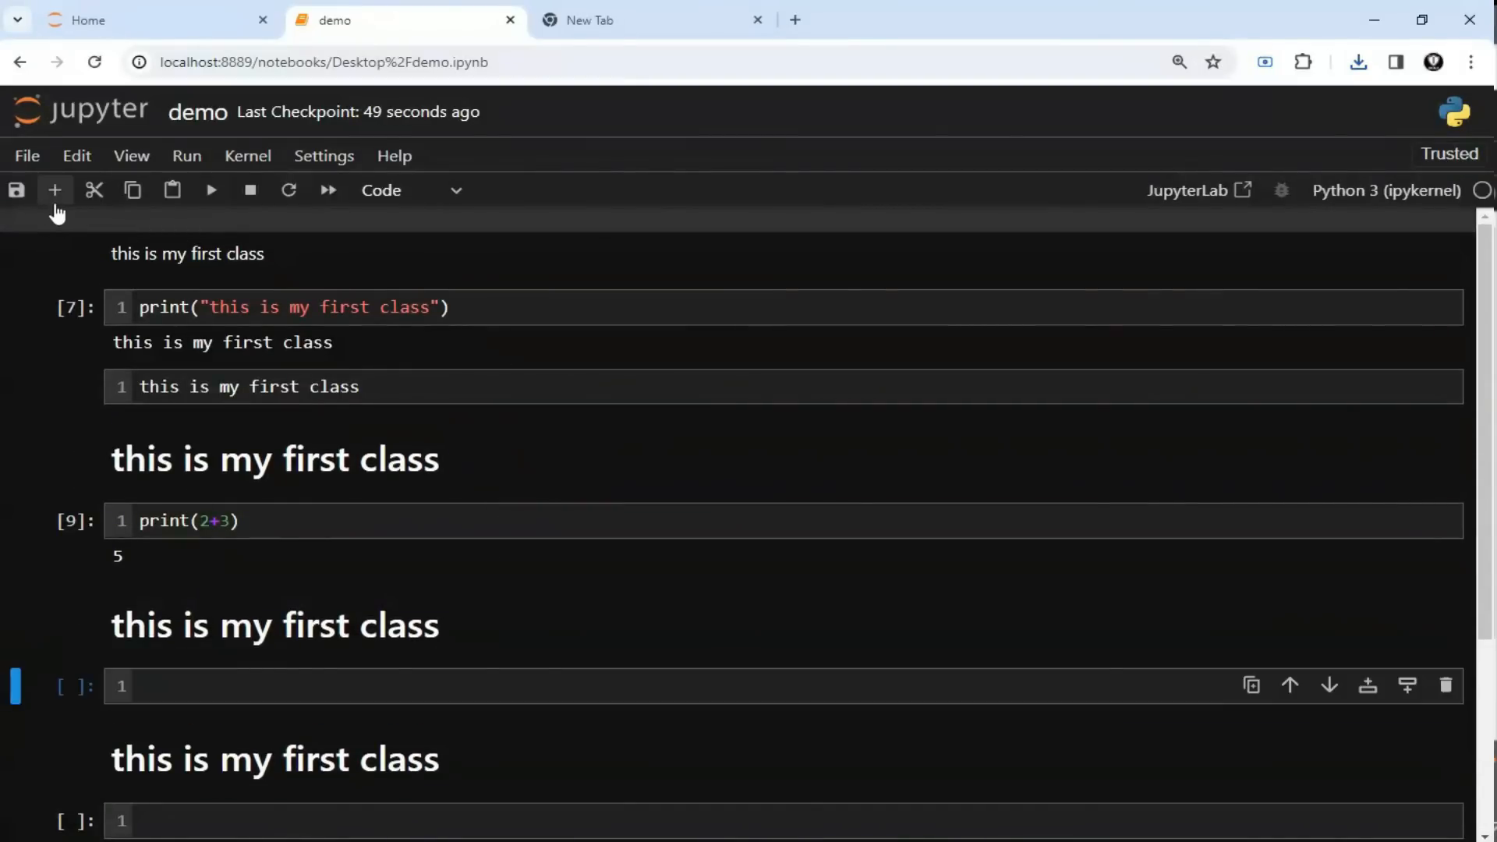
click(292, 457)
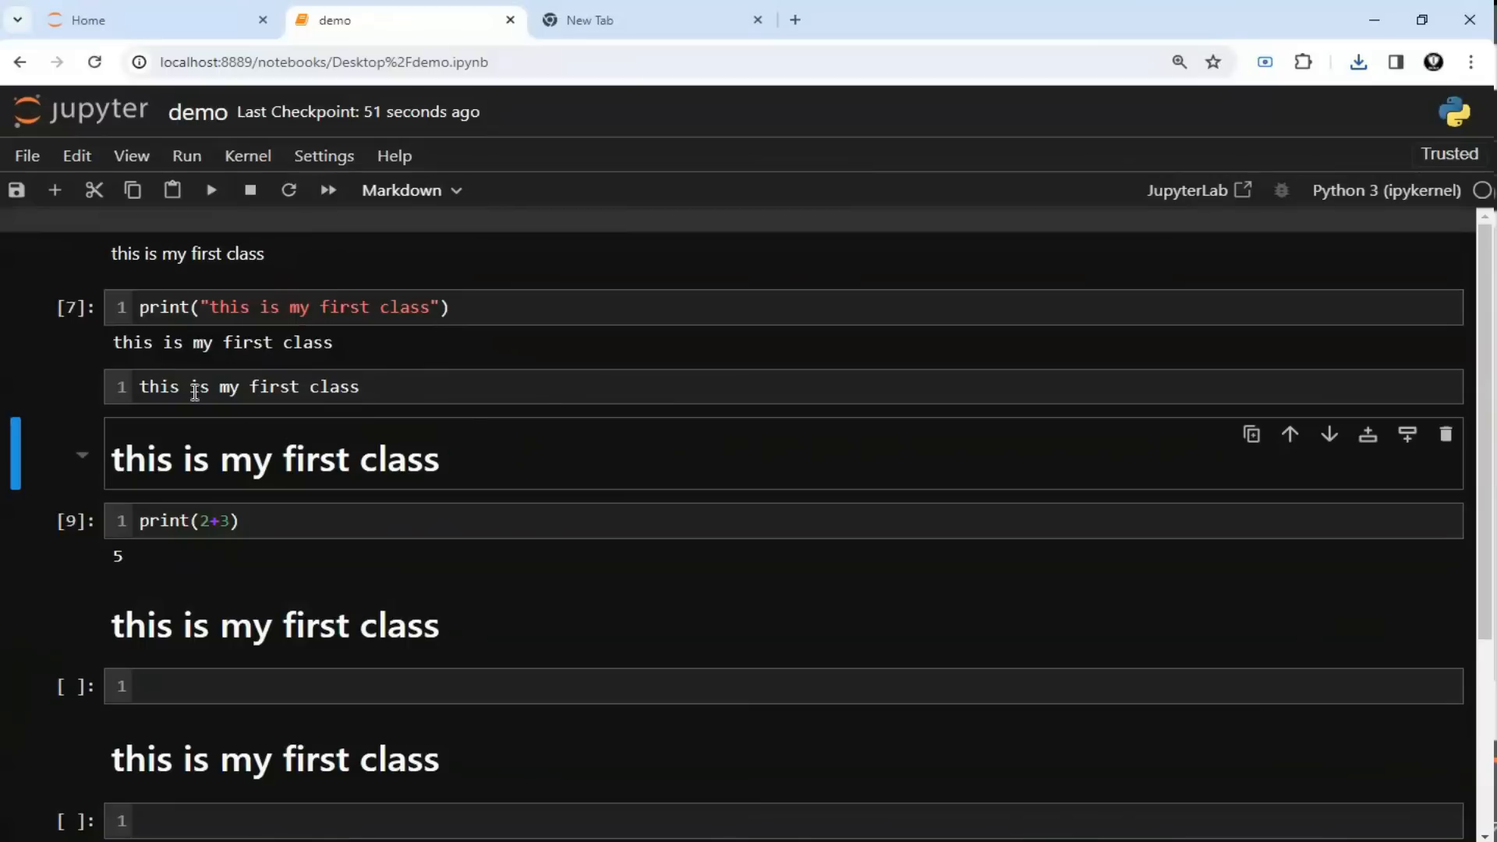
click(108, 198)
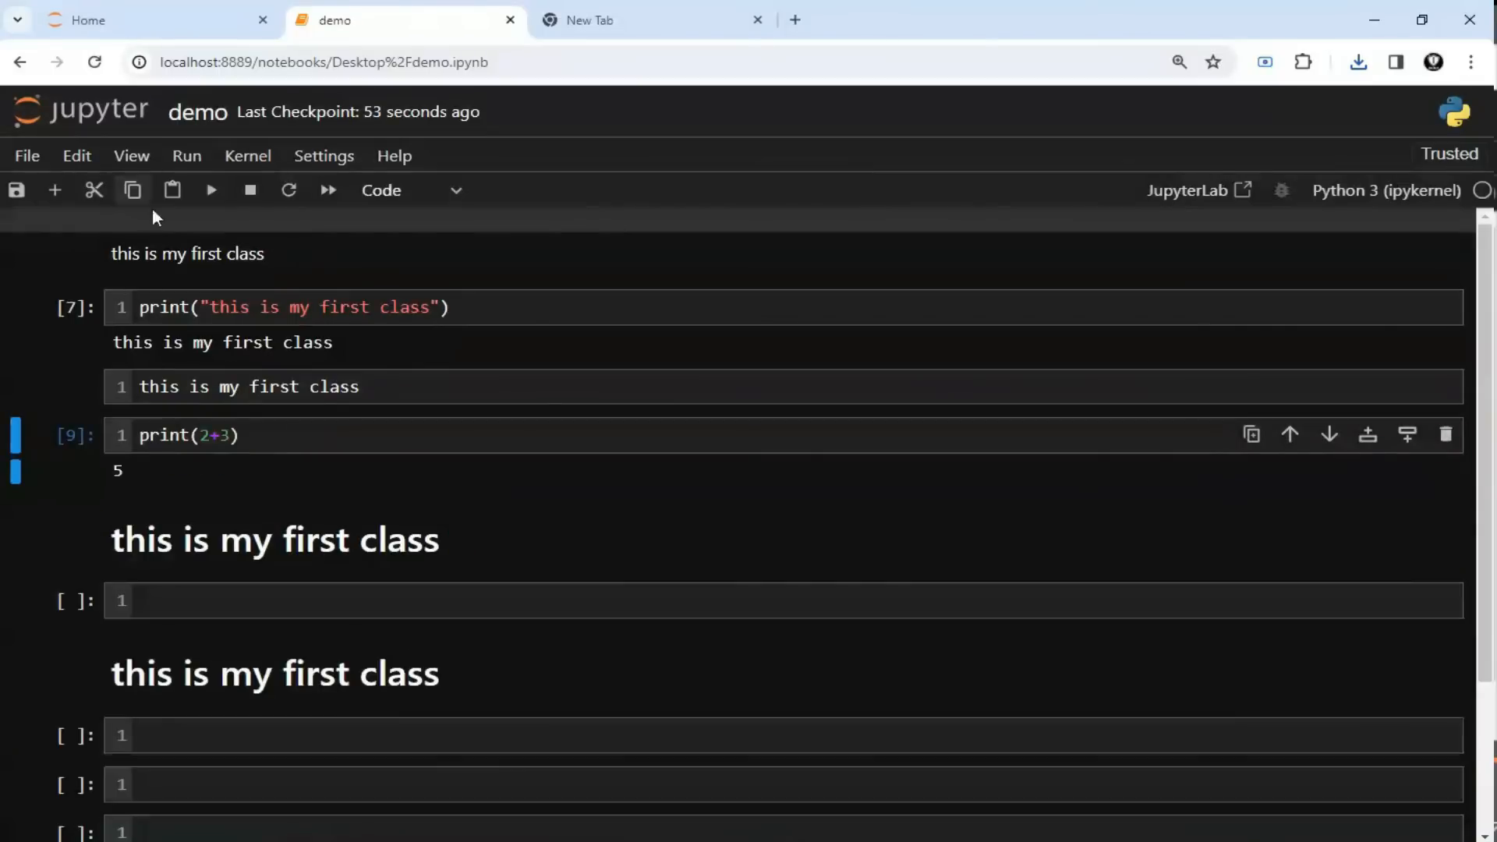
Step: Run the print(2+3) cell again
click(220, 192)
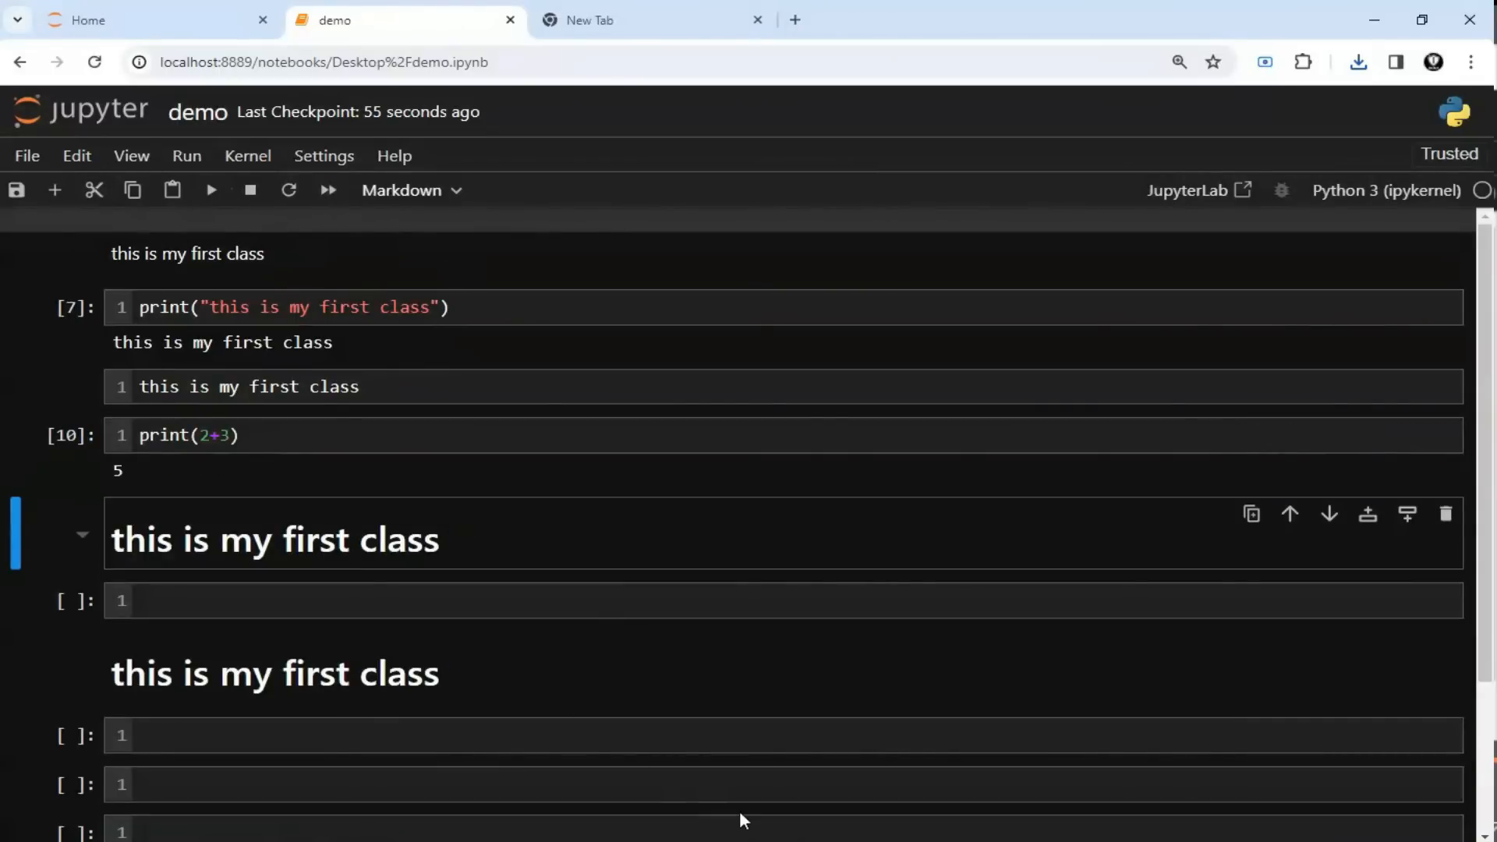